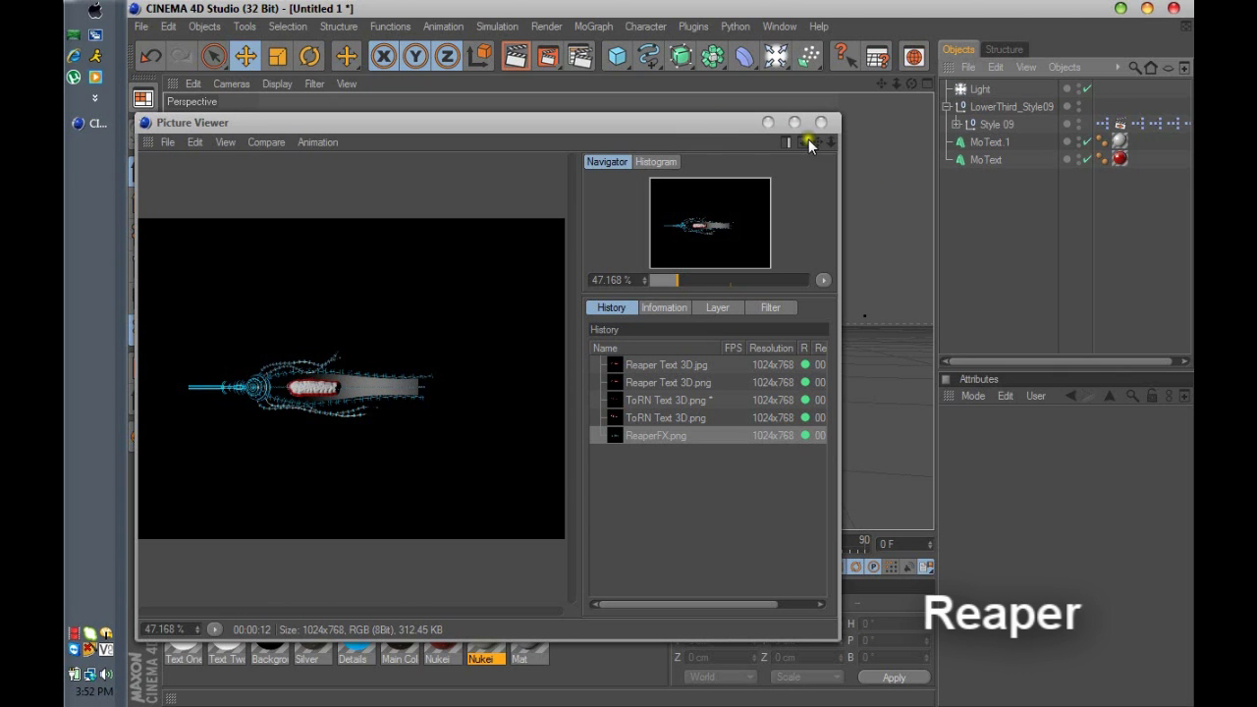
Step: Leave the Picture Viewer, switch to Photoshop and close the open documents Standard.psd and ReaperFX.png
left_click(821, 122)
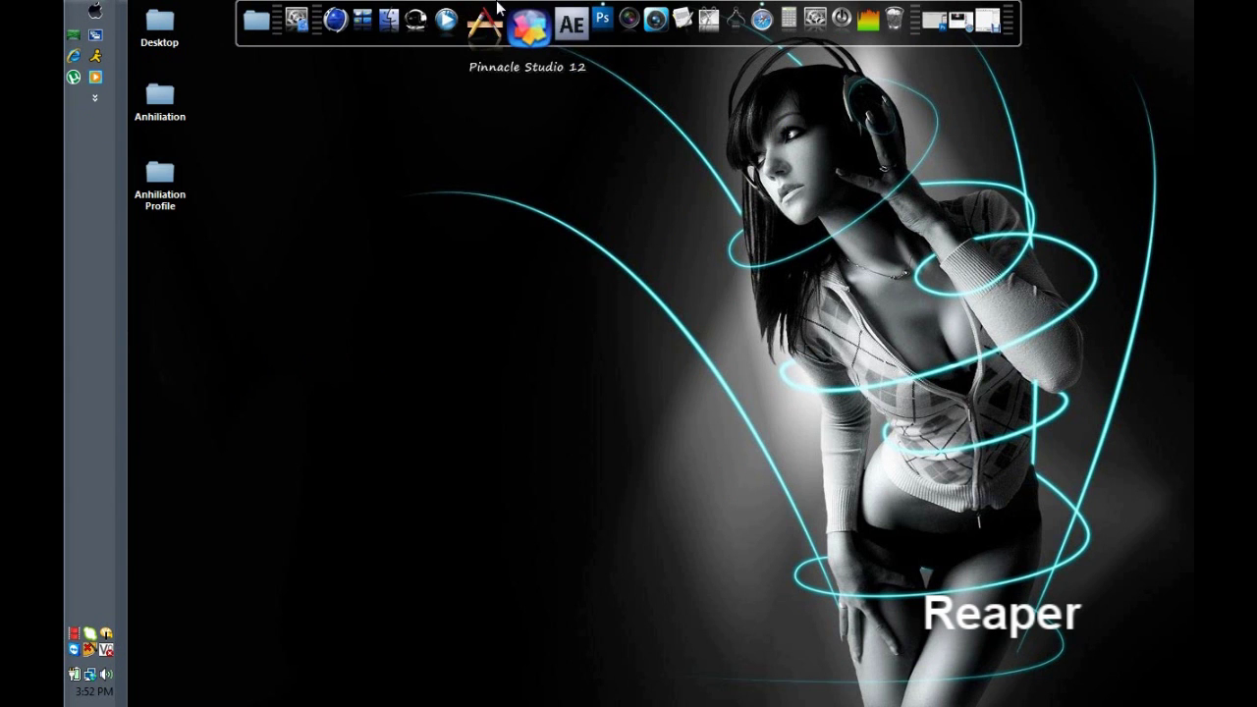
left_click(911, 21)
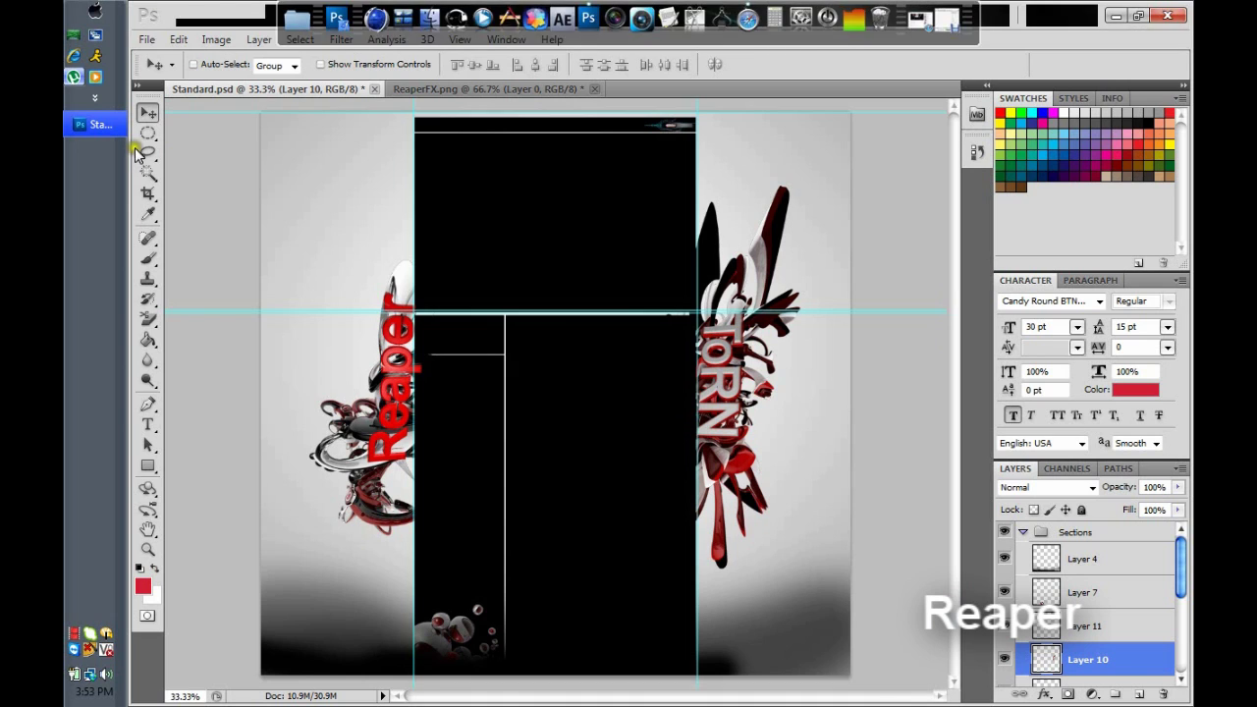
left_click(147, 39)
left_click(205, 275)
left_click(639, 279)
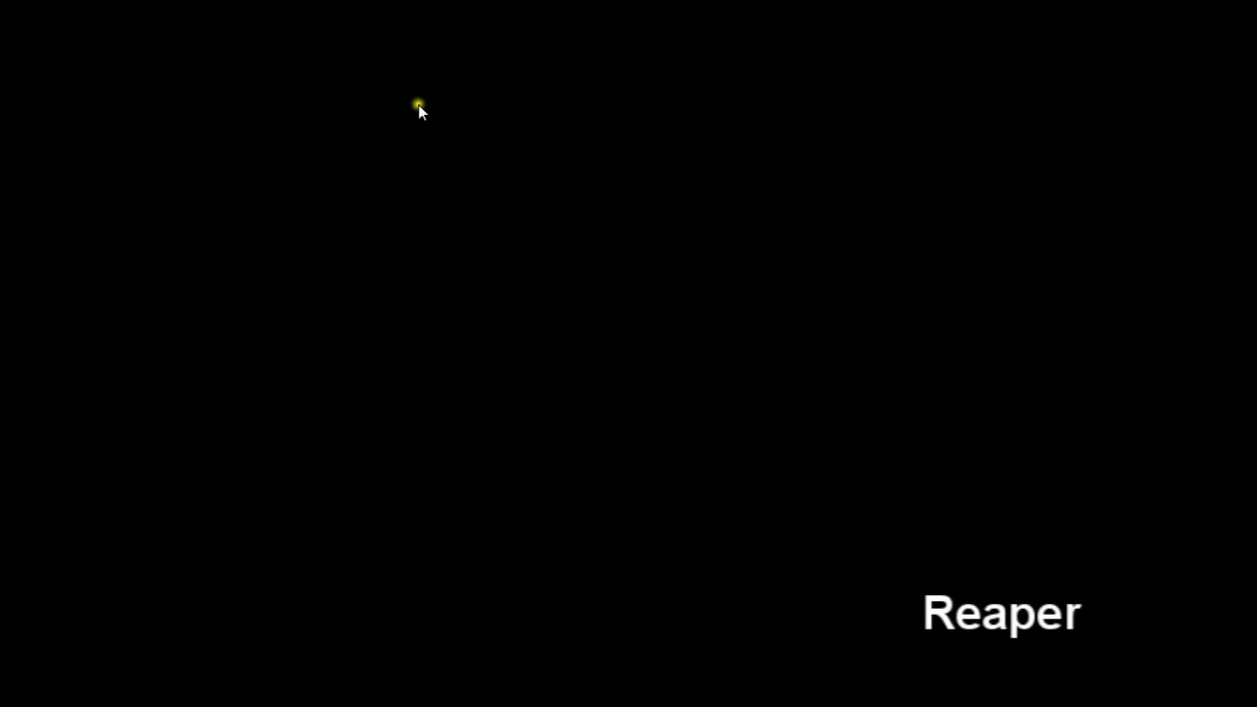
key("Escape")
key("ctrl+w")
left_click(634, 268)
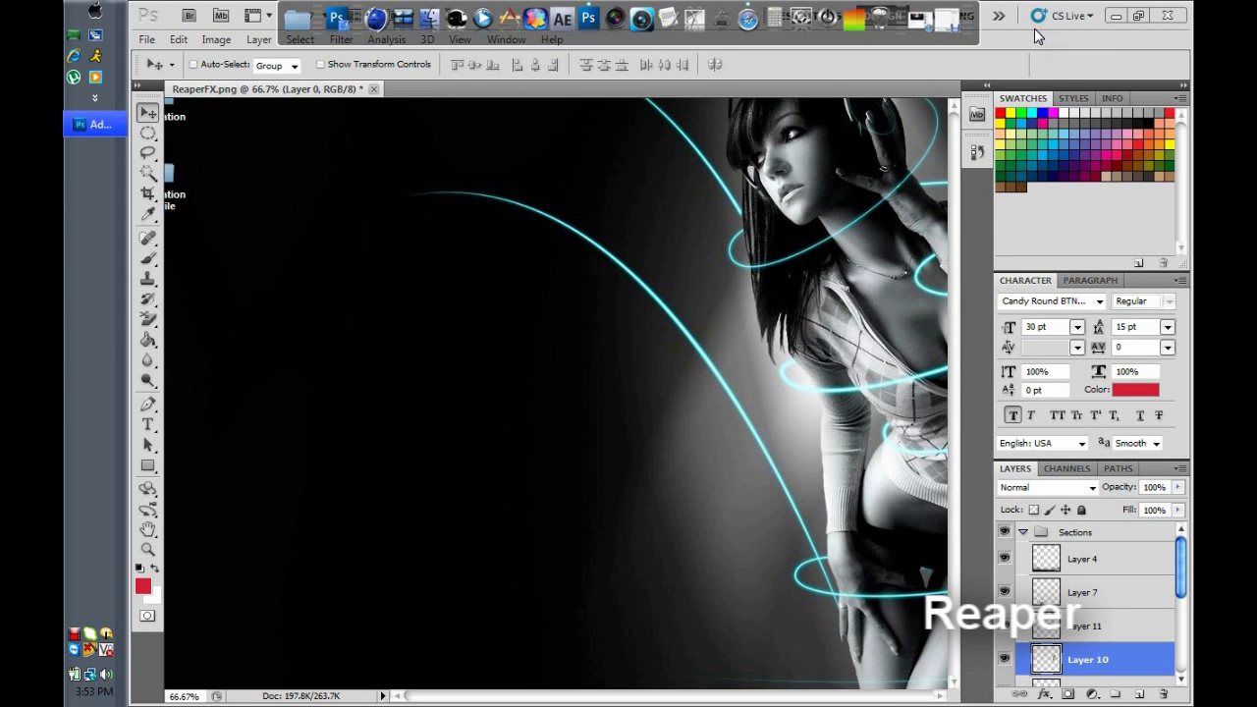
Step: Open the Standard PSD template from the YouTube Templates folder inside the GFX folder
key("ctrl+o")
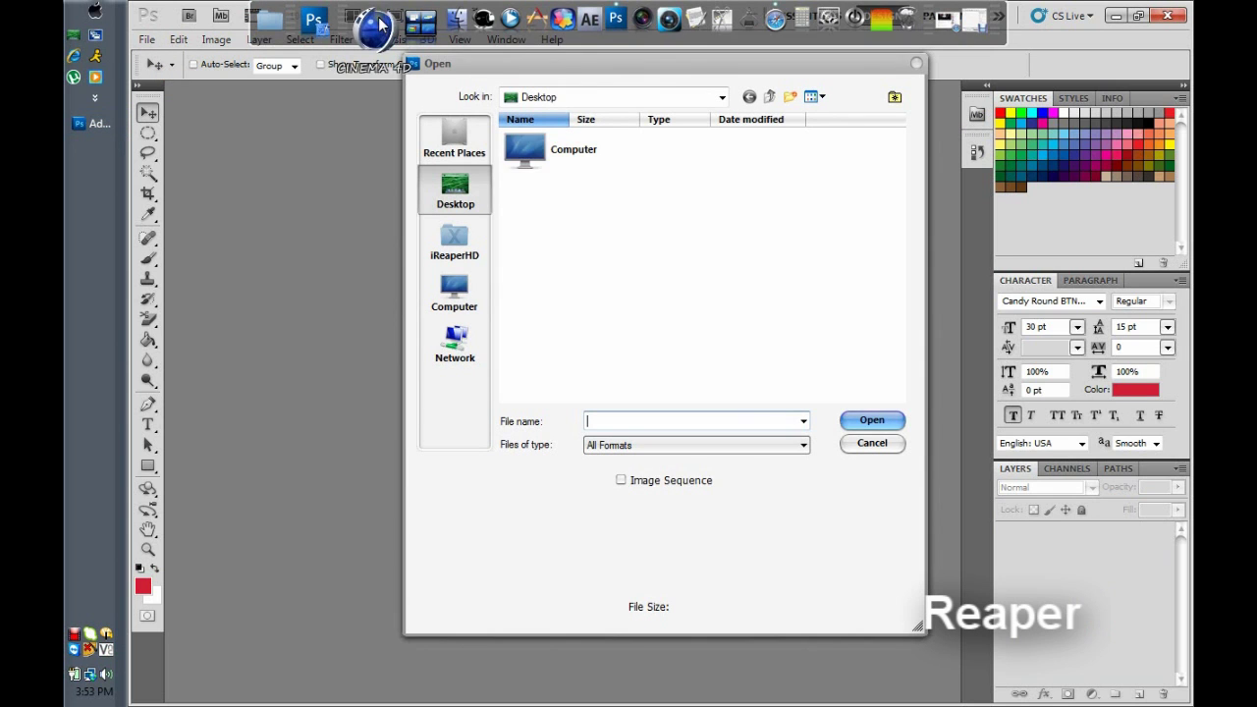
double_click(589, 374)
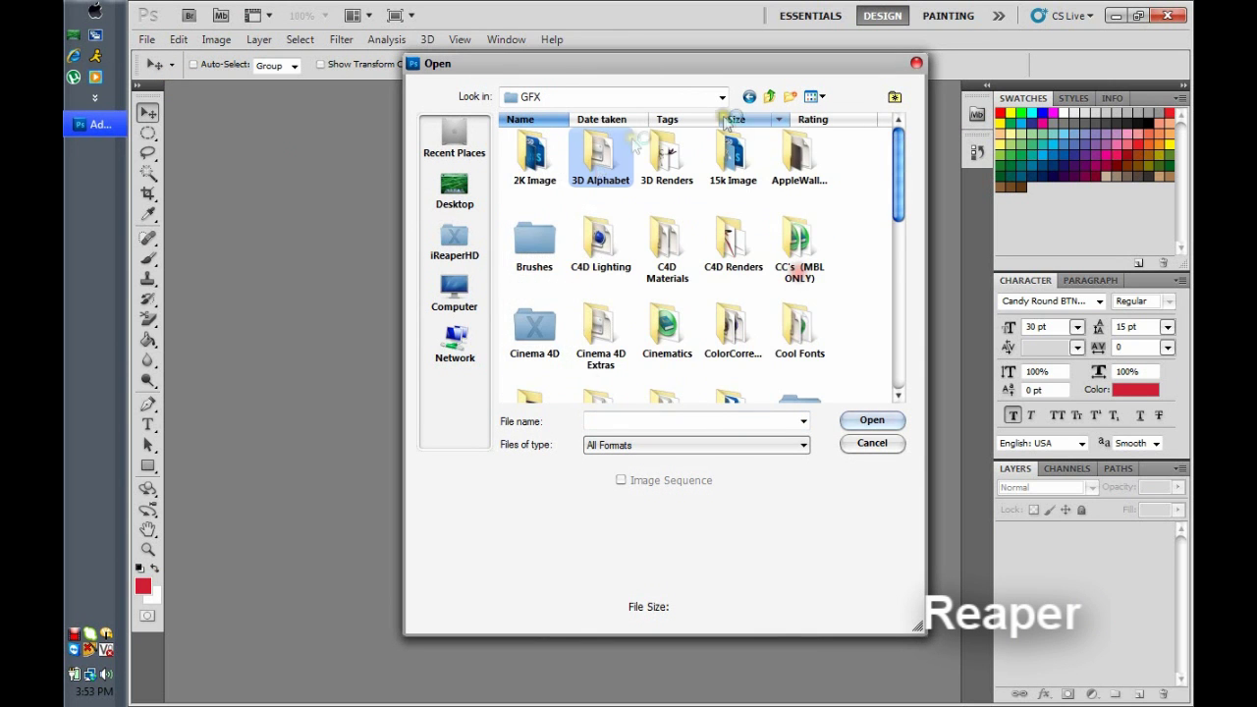
scroll(795, 166, "down", 5)
double_click(794, 166)
left_click(674, 167)
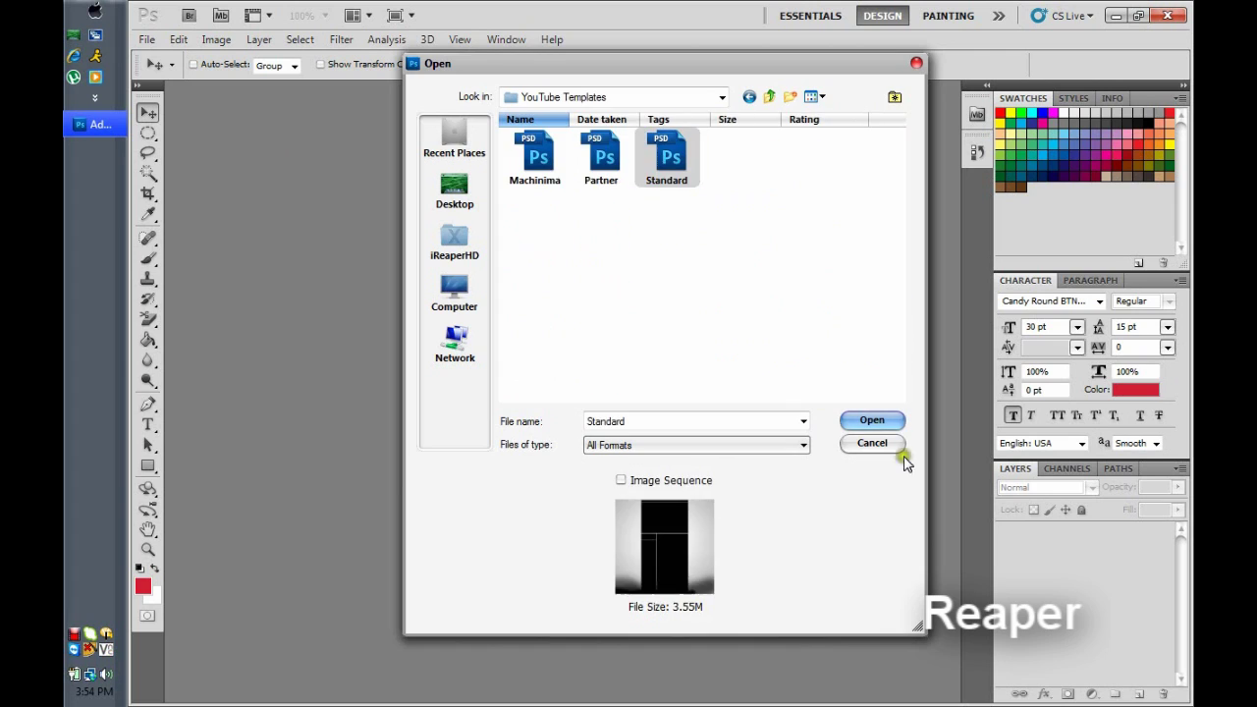
left_click(872, 419)
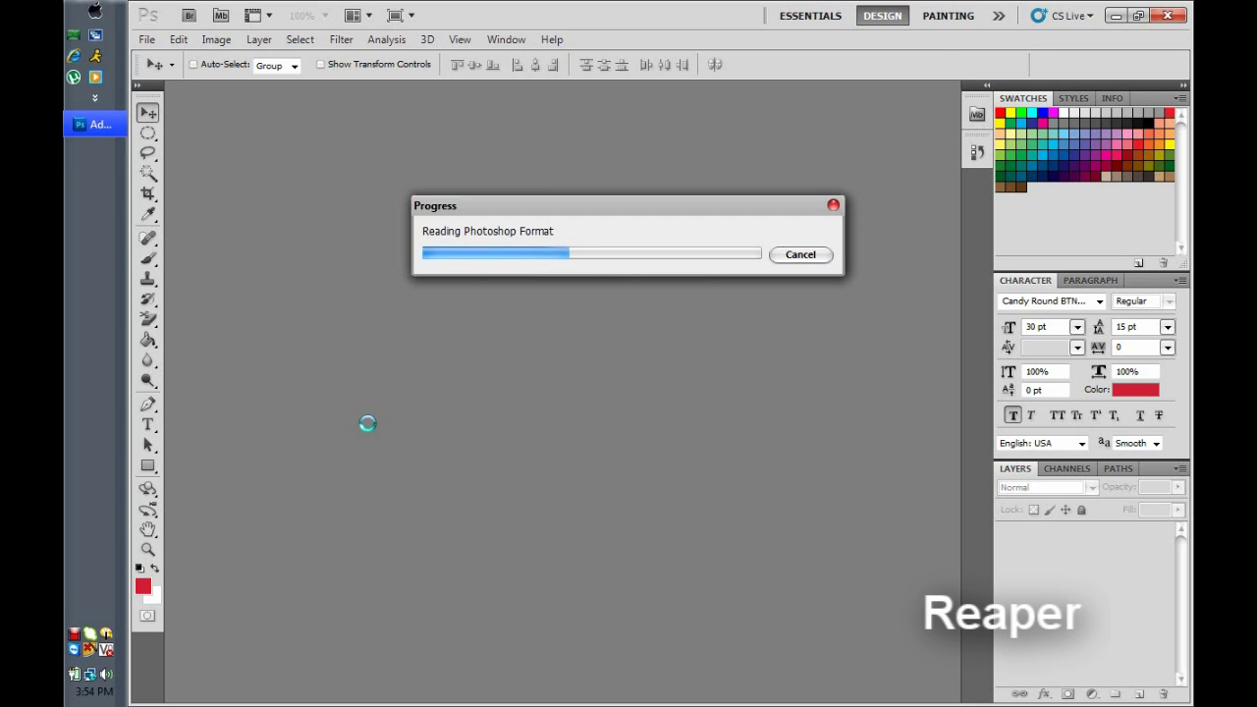
Step: Switch to CINEMA 4D and add a MoText object reading "ToRN"
mouse_move(378, 12)
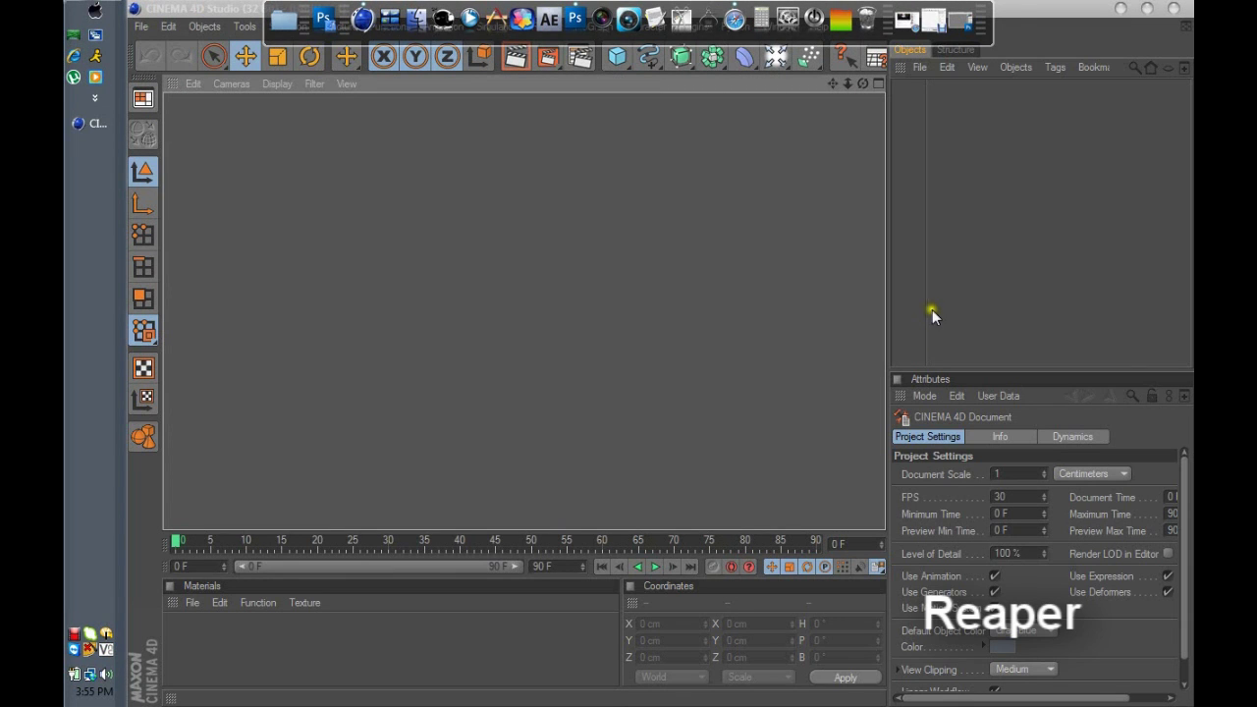
left_click(593, 25)
left_click(618, 232)
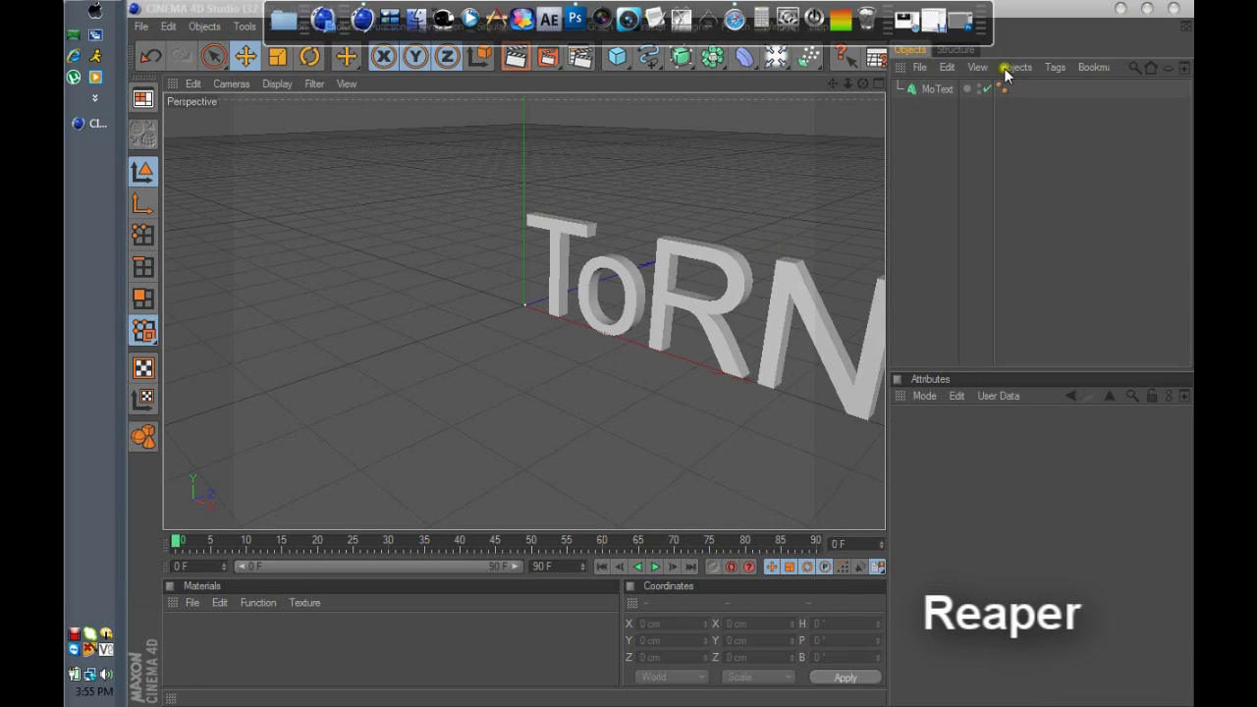
Step: Move the ToRN text to about X -231.5 cm and rotate its heading to about 28.7°
left_click(937, 88)
left_click_drag(595, 327, 471, 253)
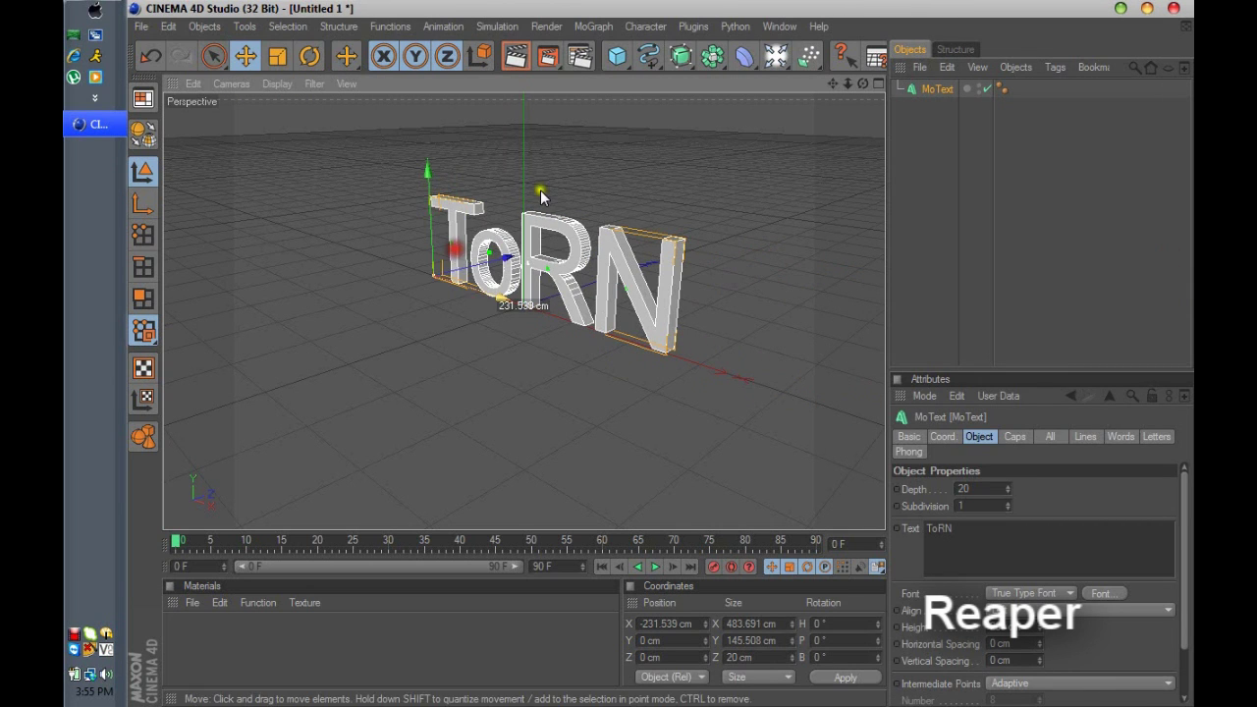
left_click(309, 56)
left_click_drag(421, 291, 461, 290)
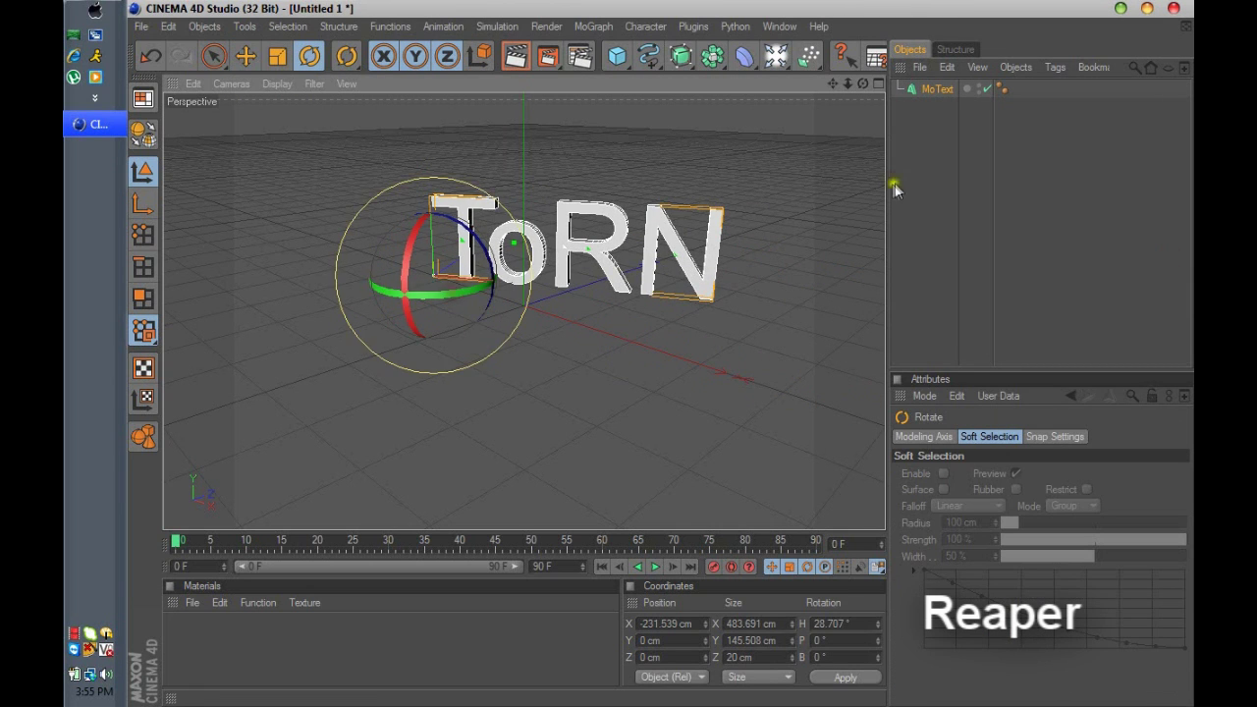
Step: Set the ToRN text's start and end caps to Fillet Cap and dismiss the online updater
left_click(937, 89)
left_click(1012, 436)
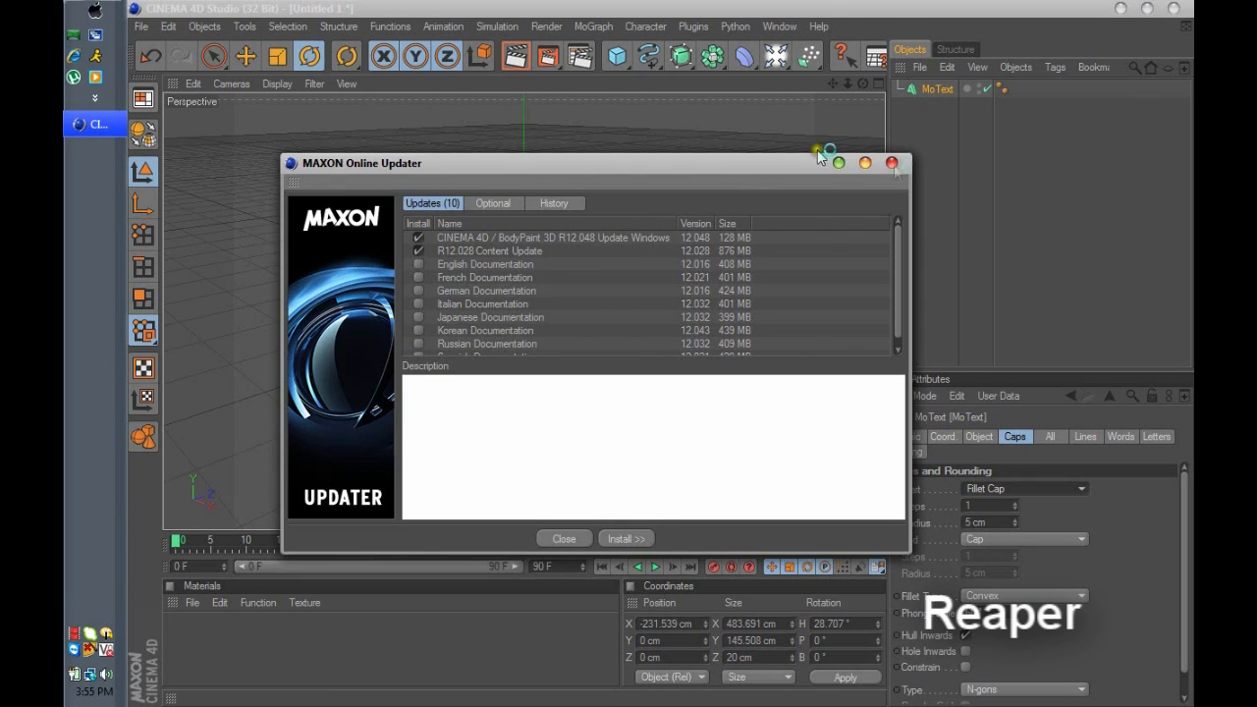
left_click(955, 237)
left_click(933, 89)
left_click(1011, 540)
left_click(1017, 607)
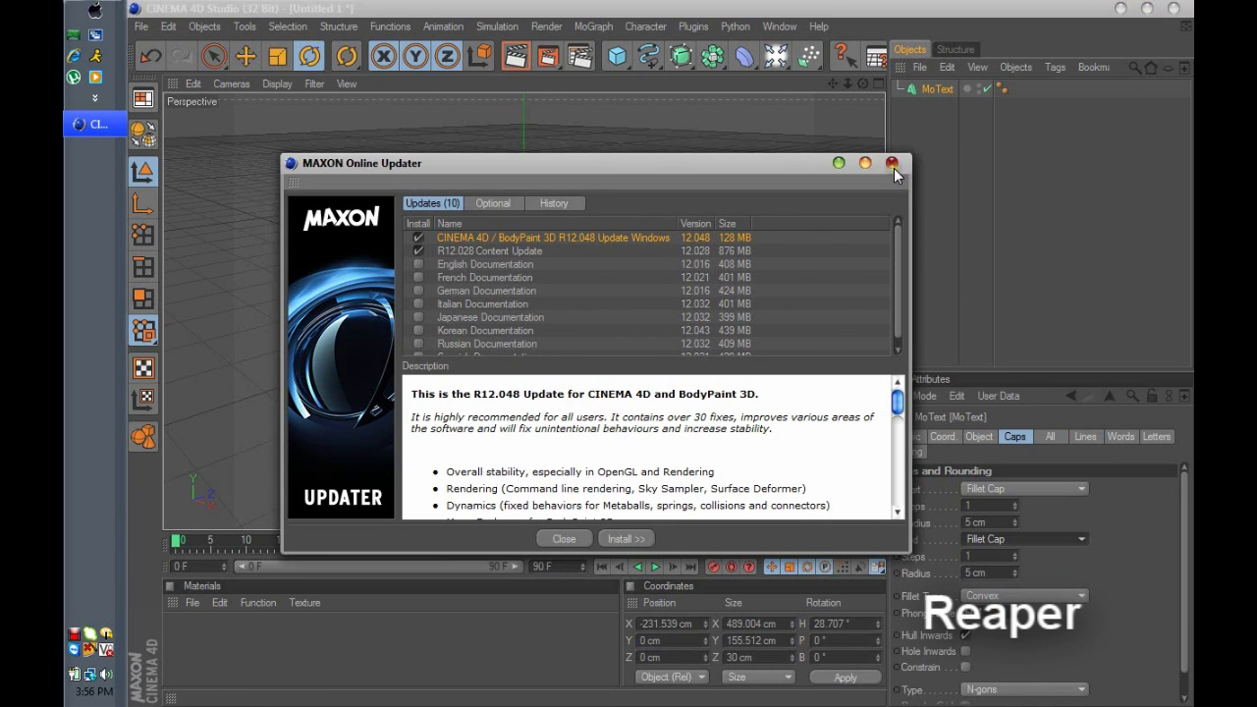
left_click(892, 164)
left_click(946, 184)
Step: Duplicate the ToRN text object and set the copy's depth to 40
left_click(935, 89)
key("ctrl+c")
key("ctrl+v")
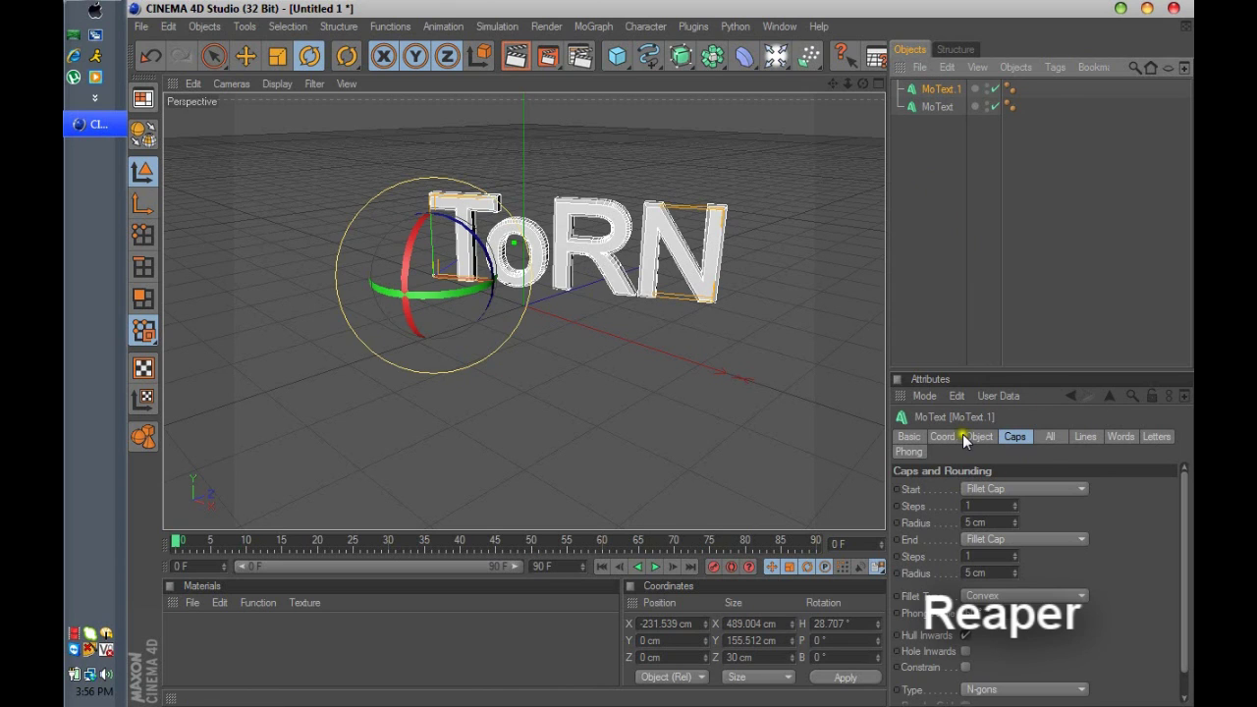
left_click(966, 436)
left_click_drag(986, 488, 948, 488)
type("40")
Step: Set the start and end fillet radius of the original ToRN text to 10 cm
left_click(998, 439)
left_click(1000, 436)
left_click(1015, 572)
Step: Move the original ToRN text slightly behind its copy, to about X -236.7 cm and Z 9.3 cm
left_click_drag(863, 85, 661, 349)
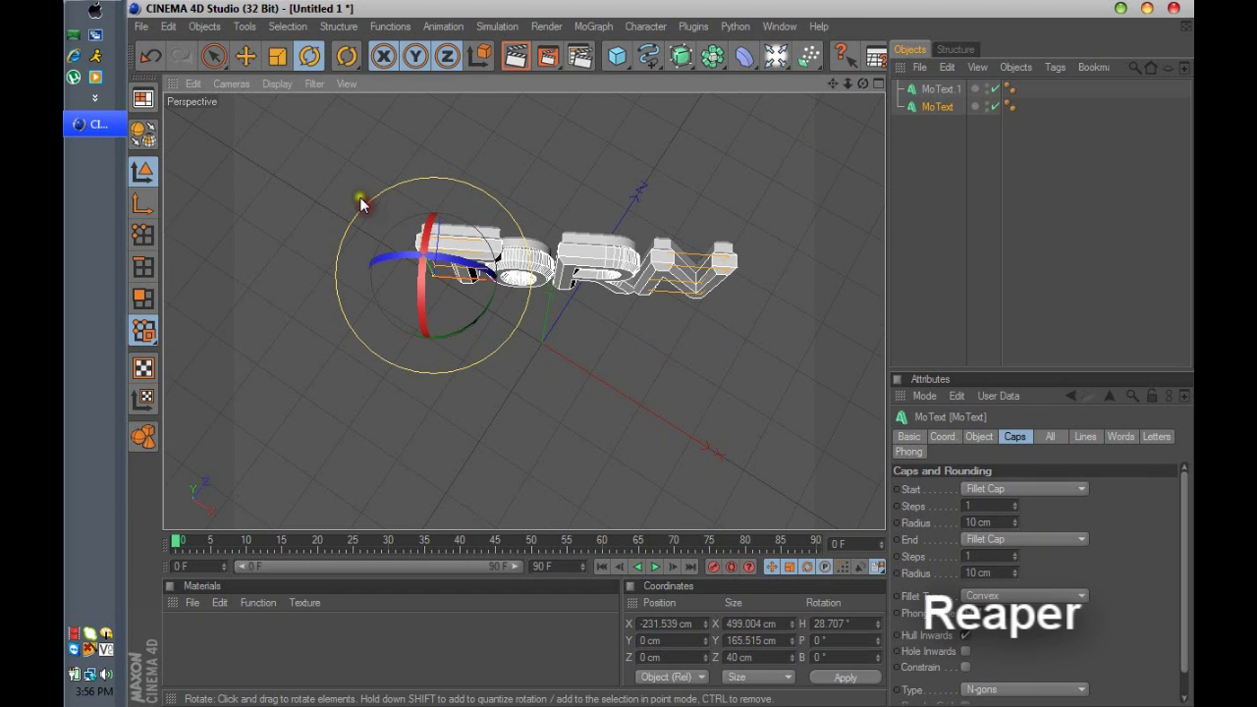
left_click(246, 56)
left_click_drag(444, 182, 660, 354)
left_click_drag(863, 85, 663, 354)
left_click(1047, 196)
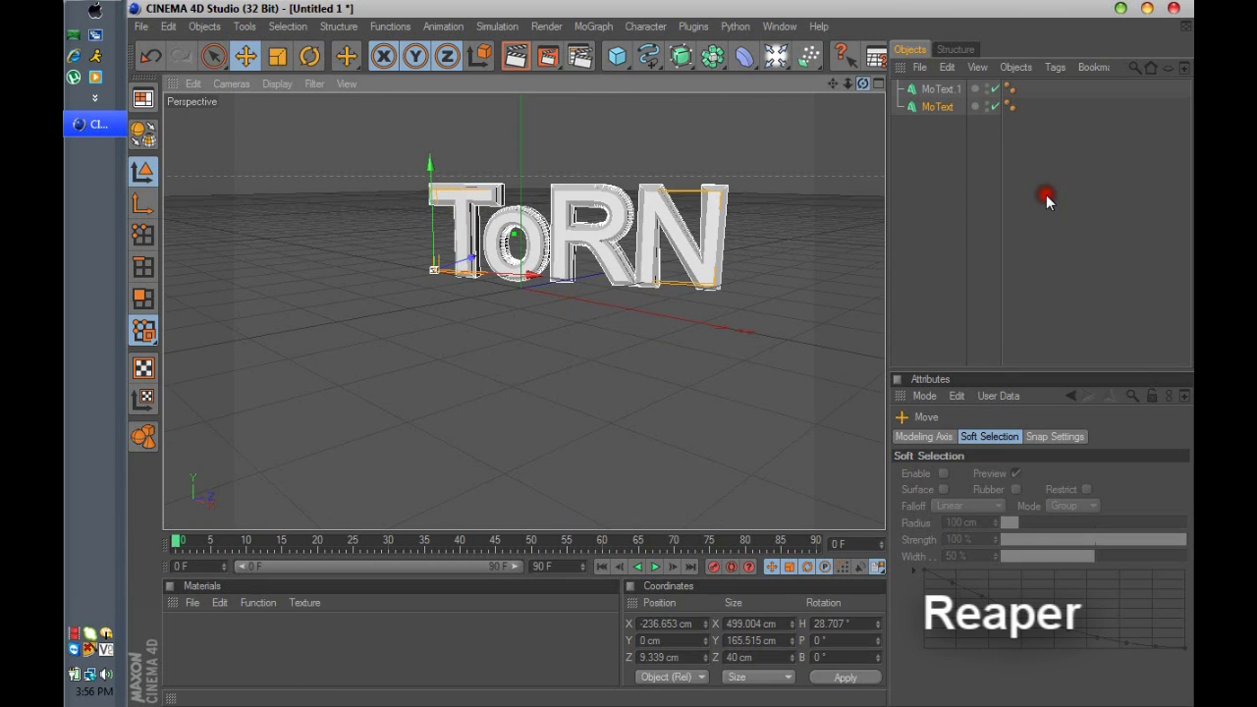
Step: Create a default material and a Nukei shader material
double_click(292, 654)
left_click(193, 602)
mouse_move(235, 410)
left_click(449, 478)
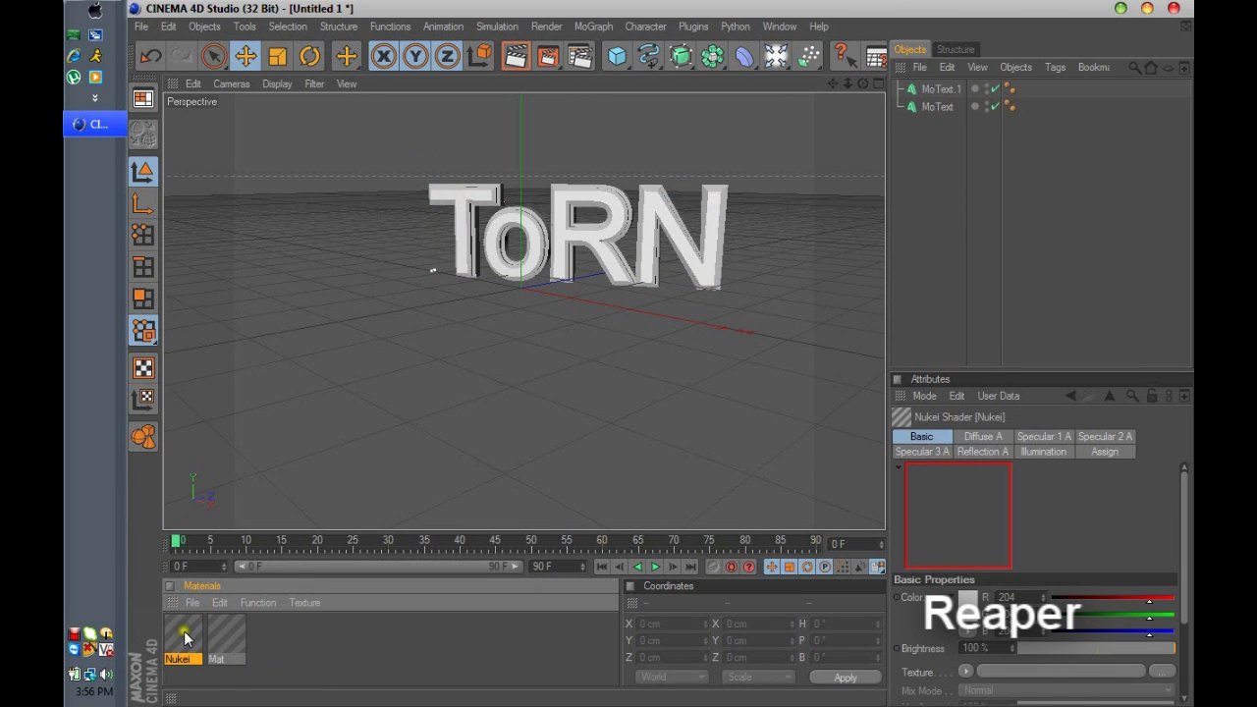
Step: Set the Diffuse A colour of the Nukei material to red
double_click(182, 633)
left_click(373, 337)
left_click(524, 185)
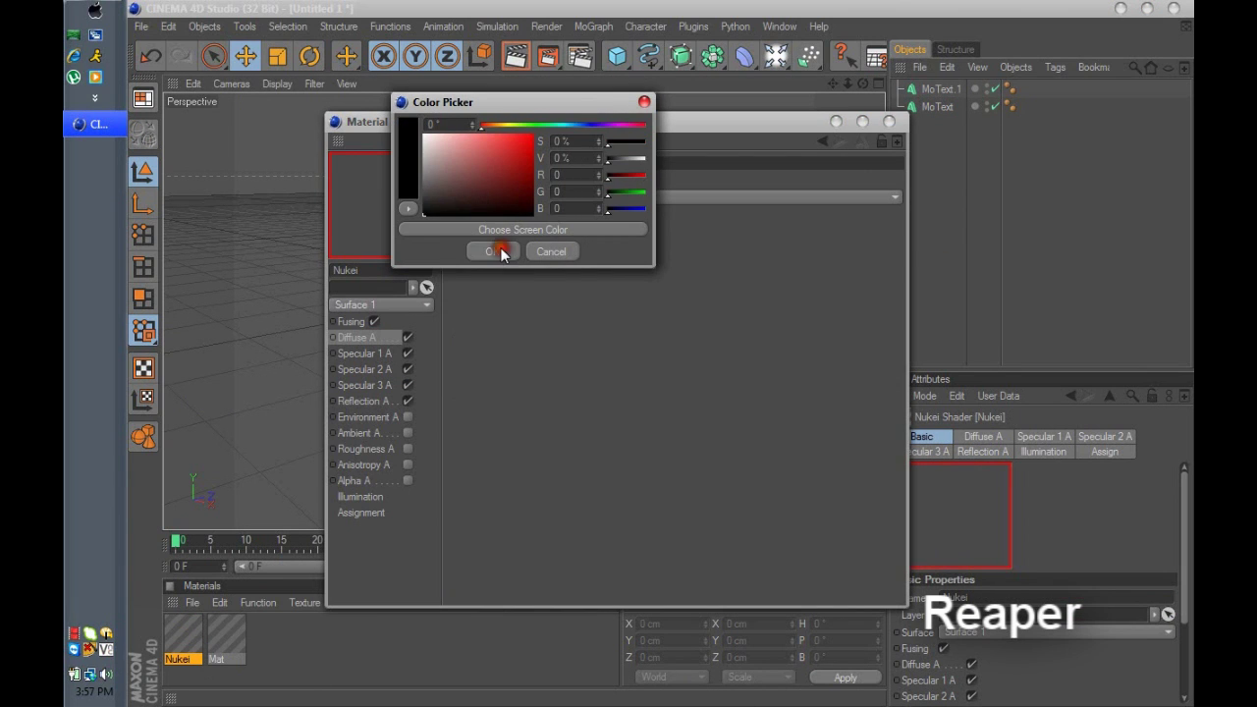
left_click(499, 202)
left_click(501, 250)
Step: Adjust the Nukei material's Specular 1 A and Specular 2 A colours and set Specular 3 A to black
left_click(362, 353)
left_click(506, 181)
left_click(469, 250)
left_click(380, 367)
left_click(506, 181)
left_click(401, 188)
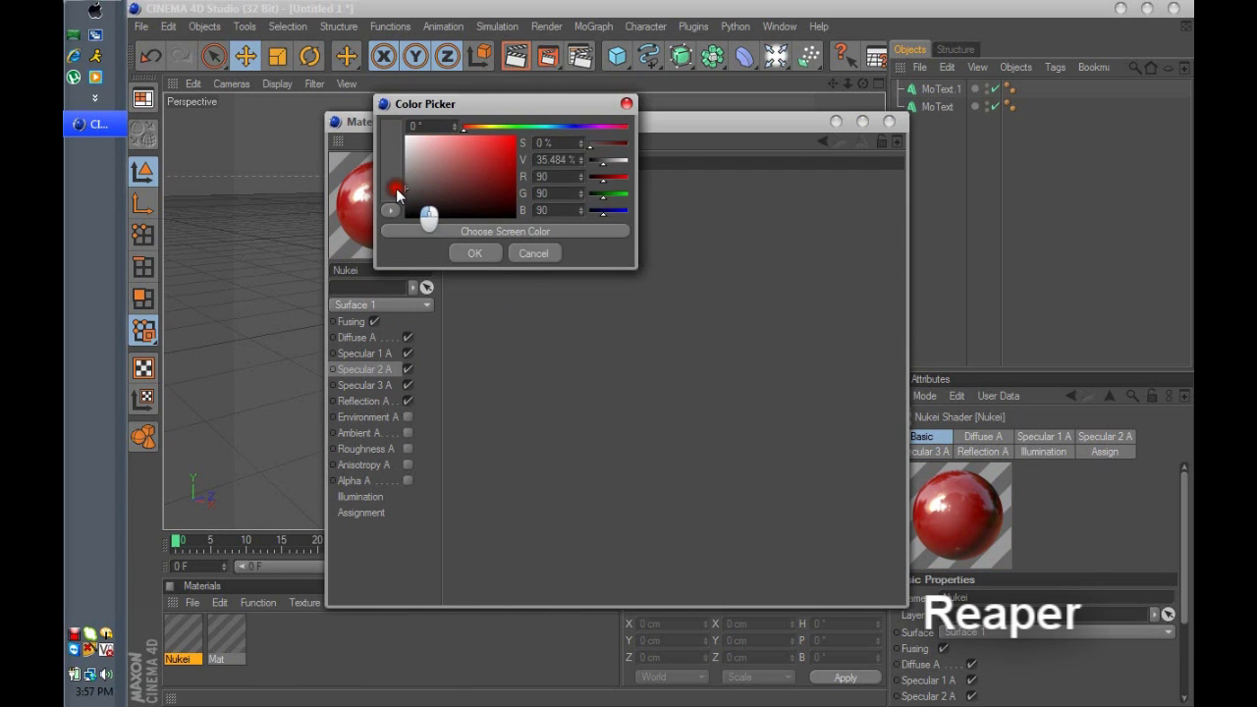
left_click(470, 251)
left_click(384, 383)
left_click(507, 183)
left_click(489, 257)
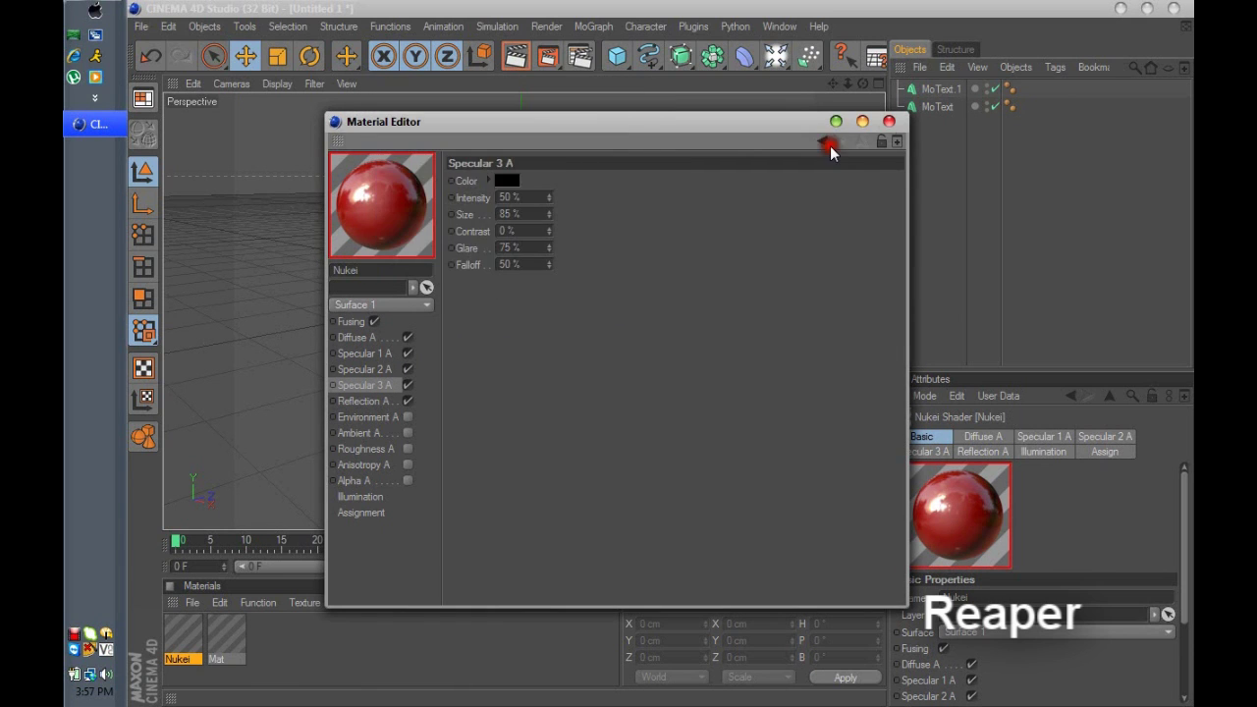
left_click(888, 122)
Step: Apply the red Nukei material to MoText.1 and duplicate the material
left_click_drag(977, 90, 980, 91)
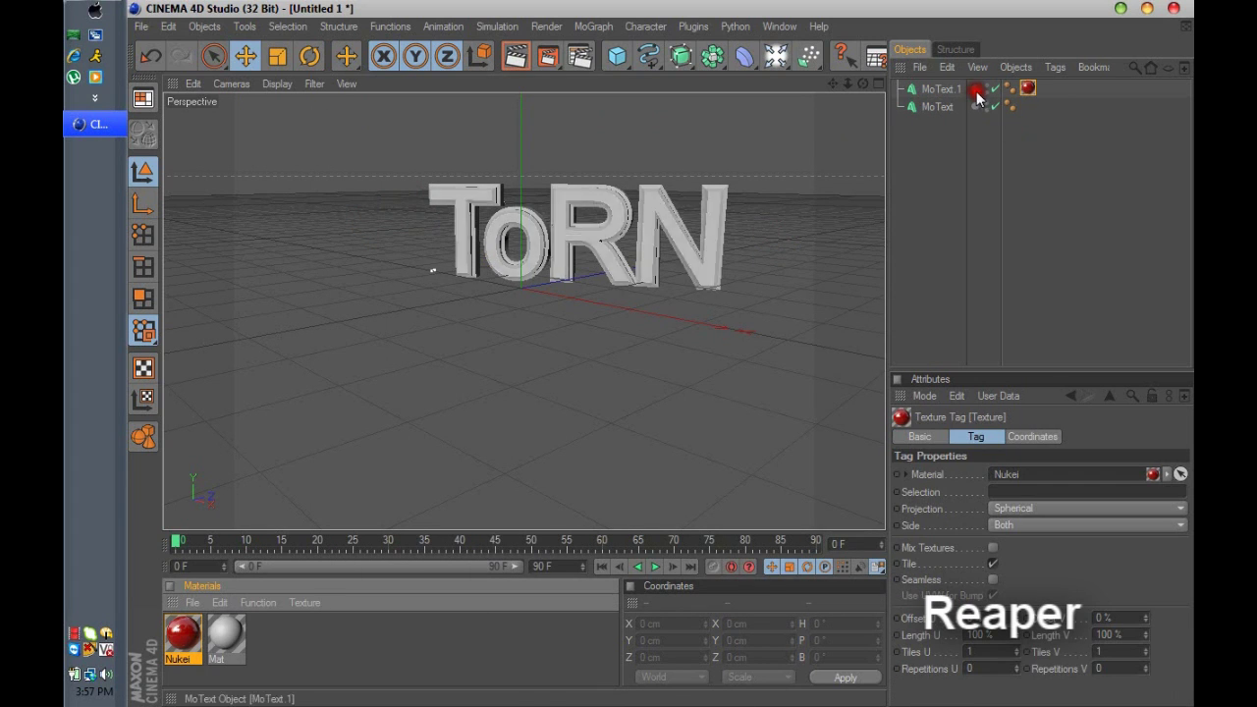
left_click(183, 633)
key("ctrl+c")
key("ctrl+v")
Step: Set the Diffuse A colour of the duplicated Nukei material to white
double_click(182, 634)
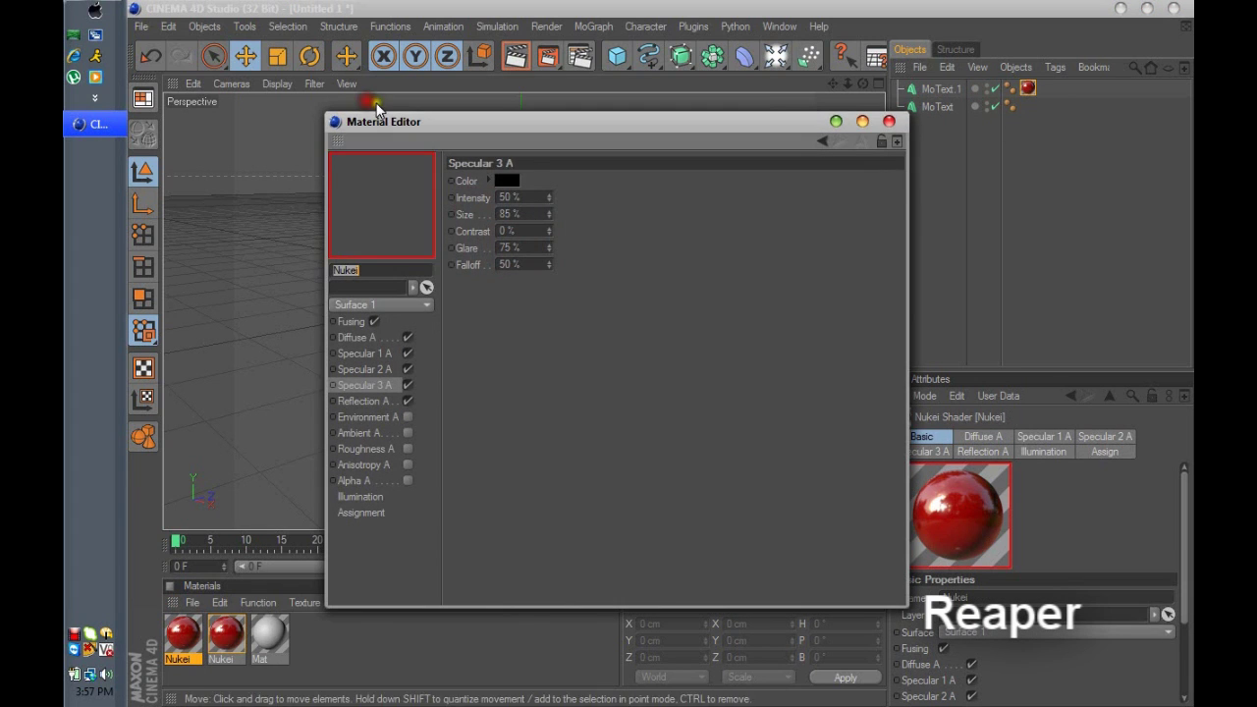
left_click(367, 336)
left_click(523, 182)
left_click(499, 257)
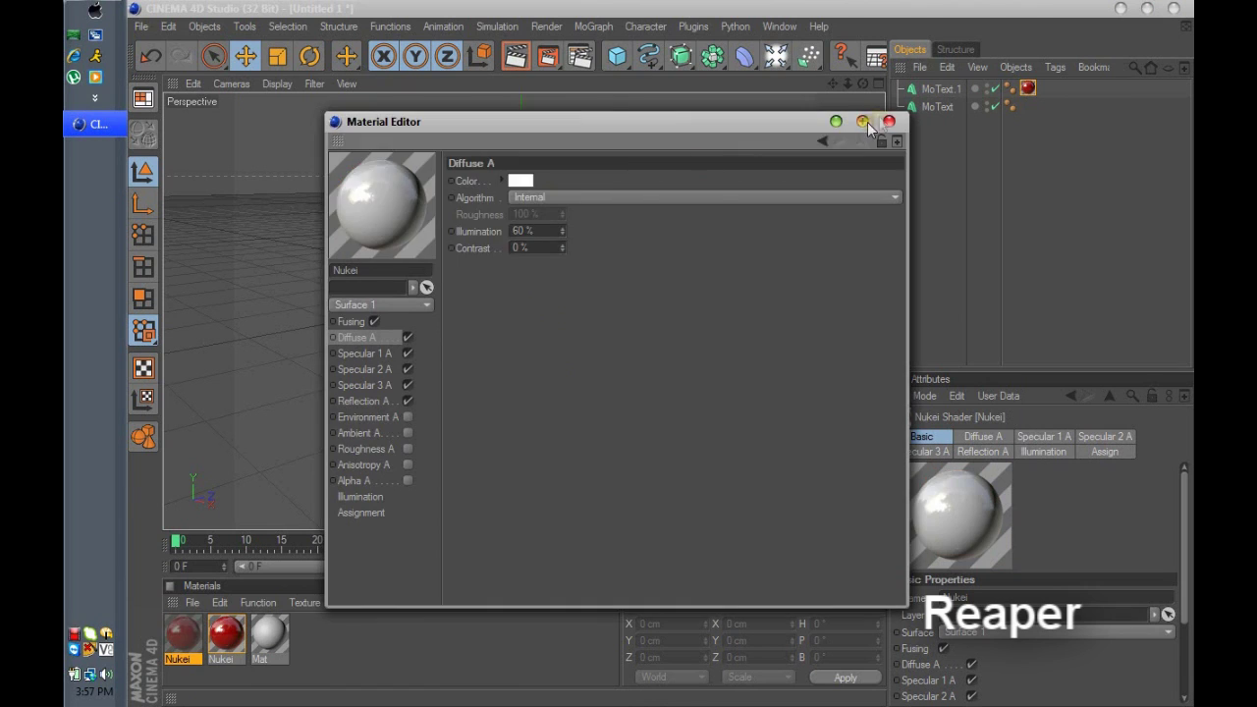
left_click(889, 121)
Step: Move the red material tag from MoText.1 to MoText and apply the white Nukei material to MoText.1
left_click_drag(1027, 91, 1028, 107)
left_click_drag(184, 645, 987, 91)
Step: Add a light, move it in front of the text to about Z -89.3 cm and render the viewport
left_click(775, 59)
left_click_drag(587, 275, 542, 282)
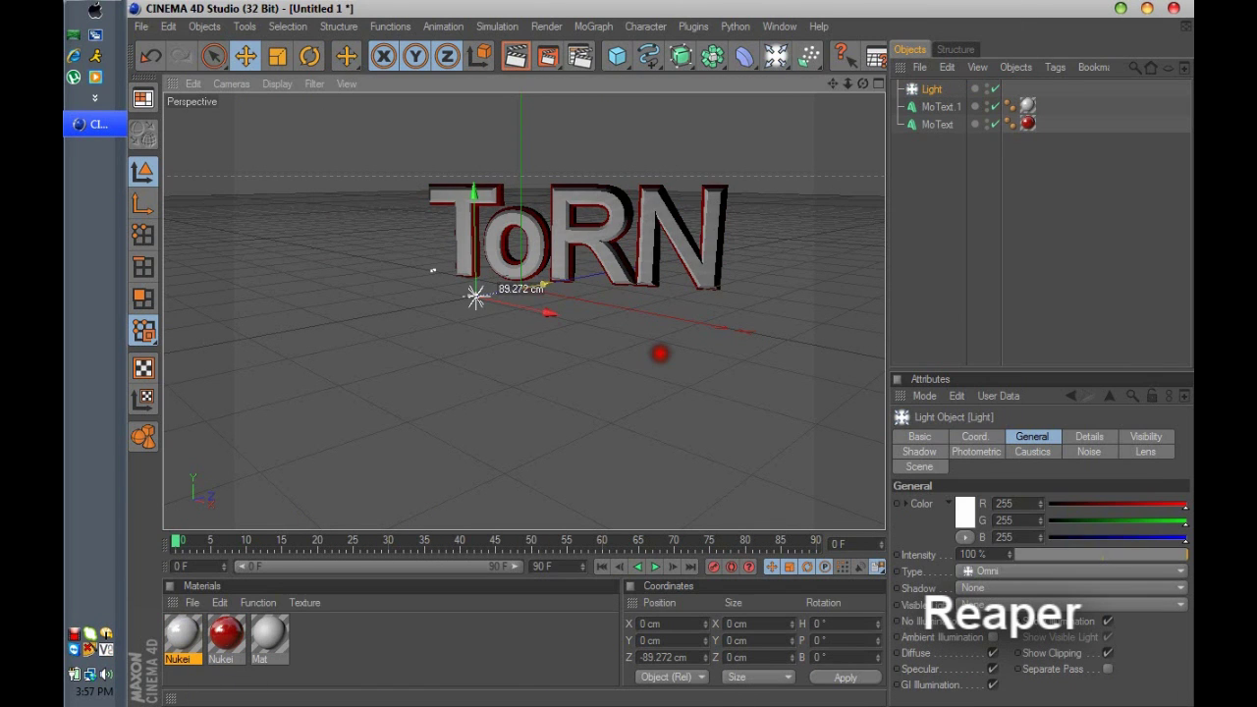
left_click(515, 57)
key("ctrl+r")
Step: Set the render output to be saved as a file named "ToRN Text" on the Desktop
left_click(580, 56)
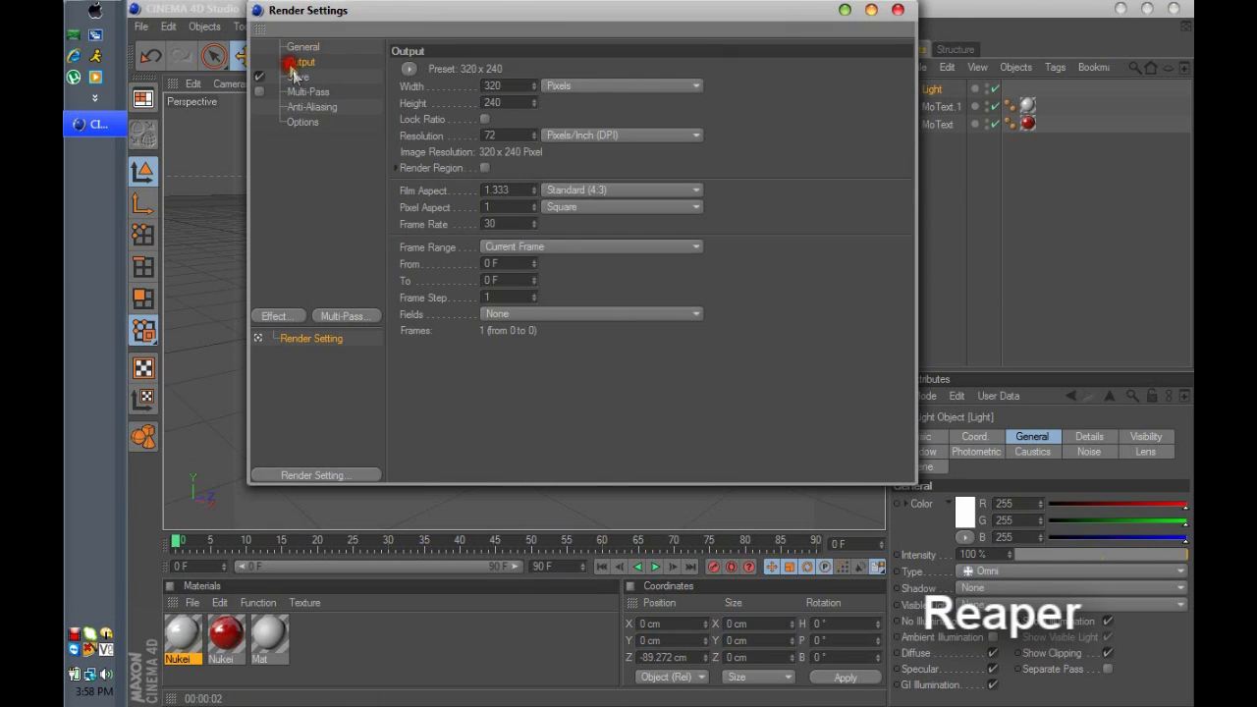
left_click(297, 77)
left_click(890, 102)
left_click(342, 61)
left_click(345, 76)
left_click(444, 89)
type("ToRN Text")
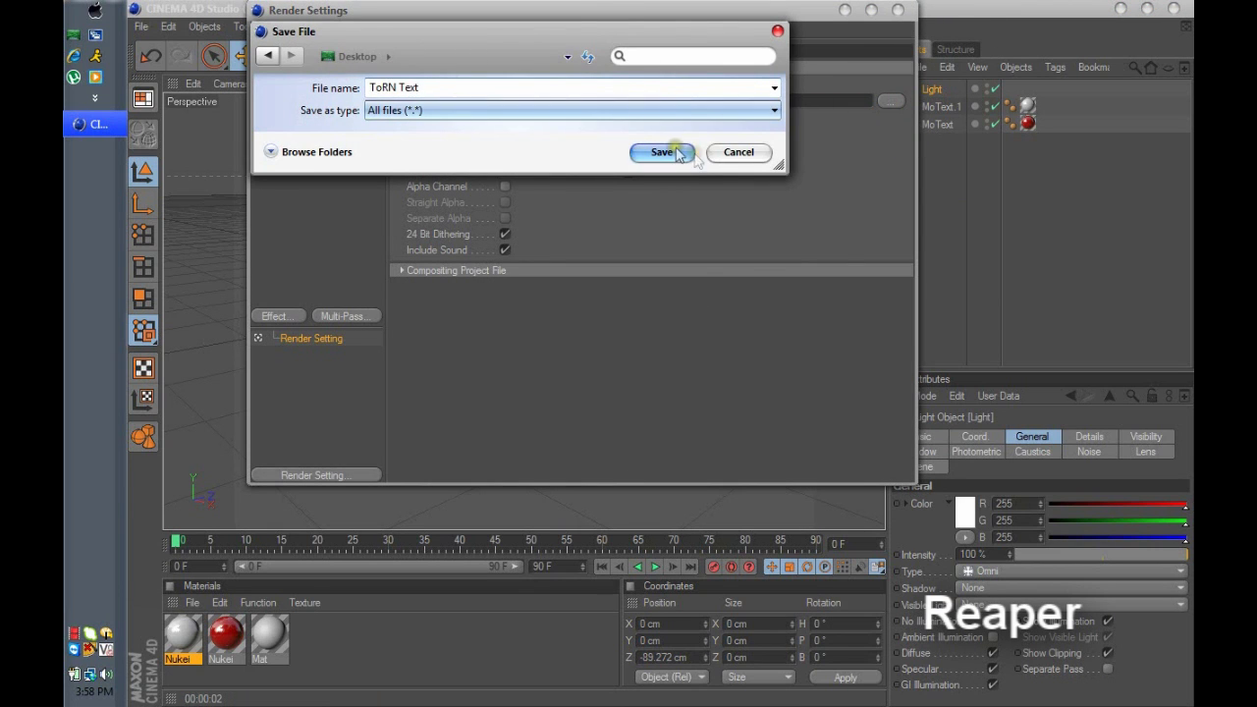
left_click(661, 153)
Step: Set the output format to QuickTime JPEG and render the ToRN text to the Picture Viewer
left_click(568, 117)
left_click(603, 429)
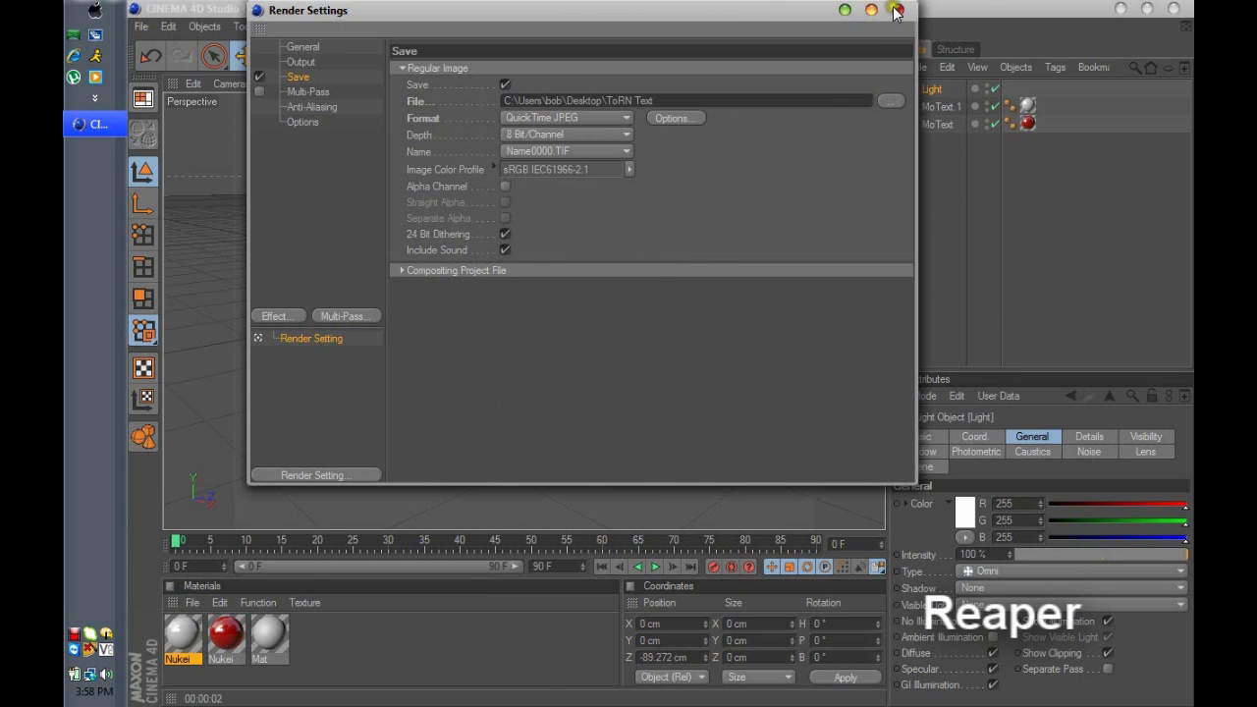
left_click(898, 10)
left_click(552, 62)
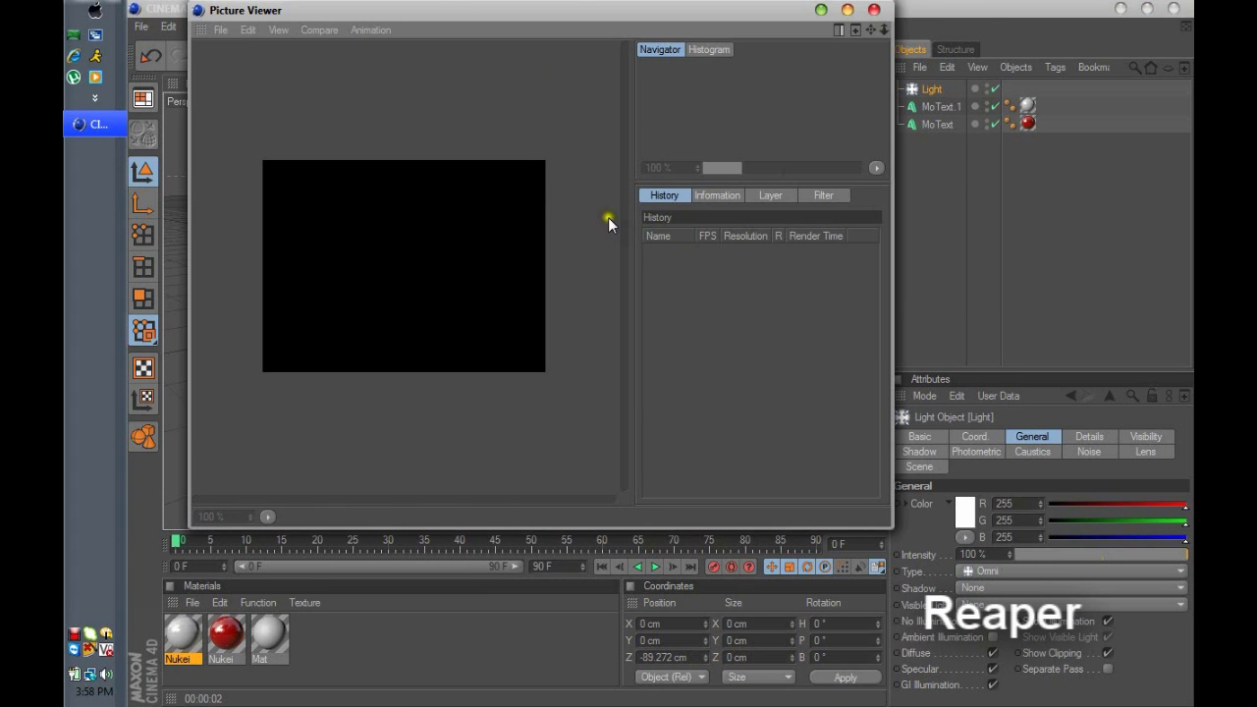
left_click(874, 10)
Step: Change the text of both MoText objects to "Reaper"
left_click(941, 106)
left_click(972, 438)
left_click_drag(957, 530, 817, 511)
type("Reaper")
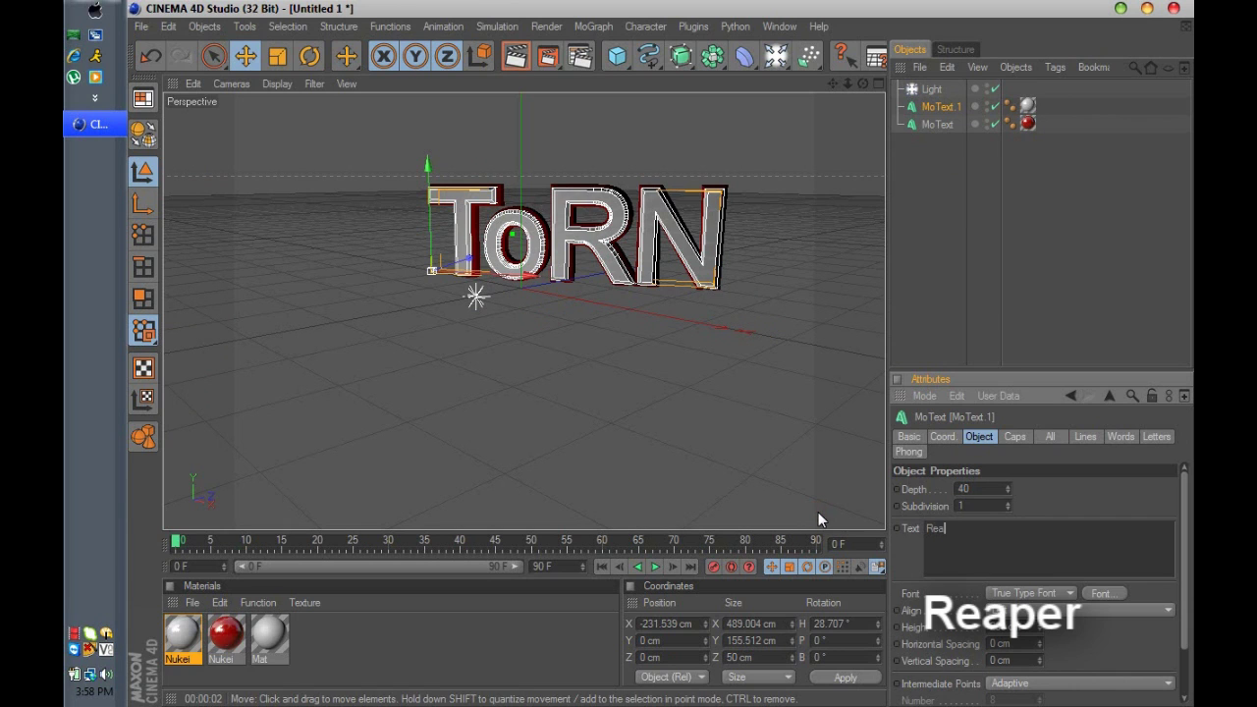
left_click(939, 126)
left_click_drag(956, 530, 826, 482)
type("Reaper")
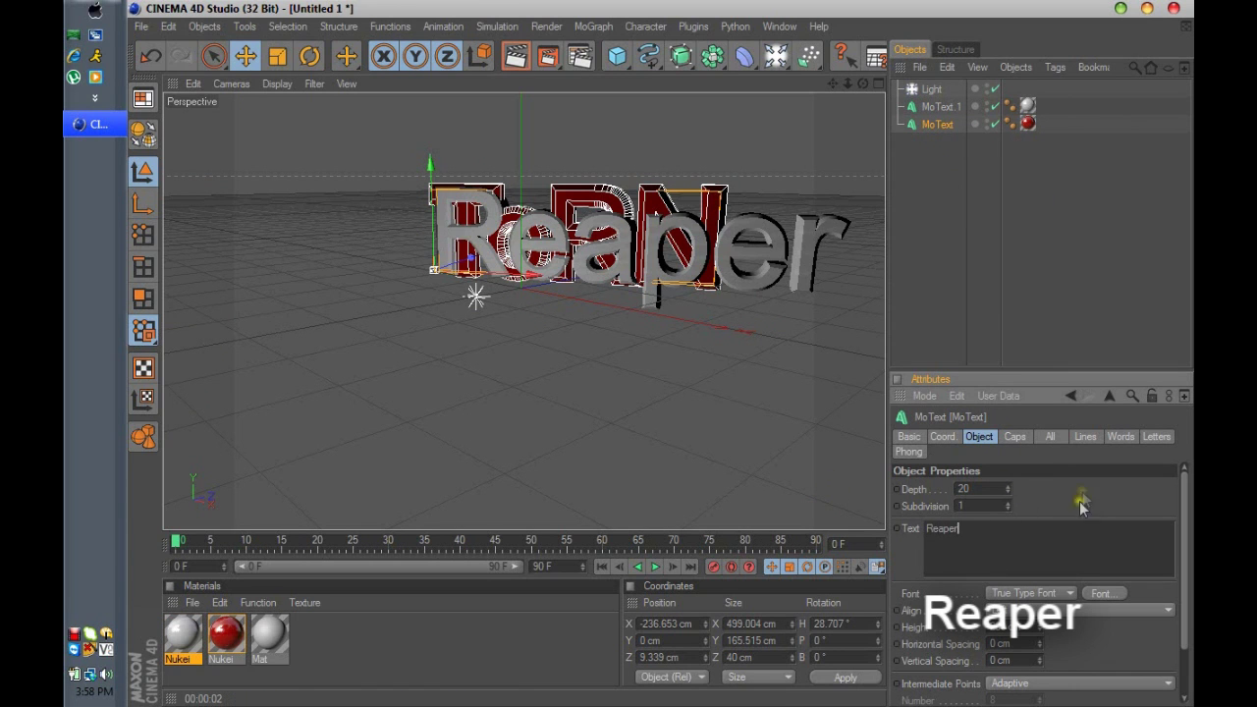
Step: Select both Reaper text objects and shift them together along their X axis to about X -362.6 cm, Z -65.7 cm
left_click(325, 186)
left_click_drag(931, 148, 926, 105)
left_click_drag(527, 275, 660, 354)
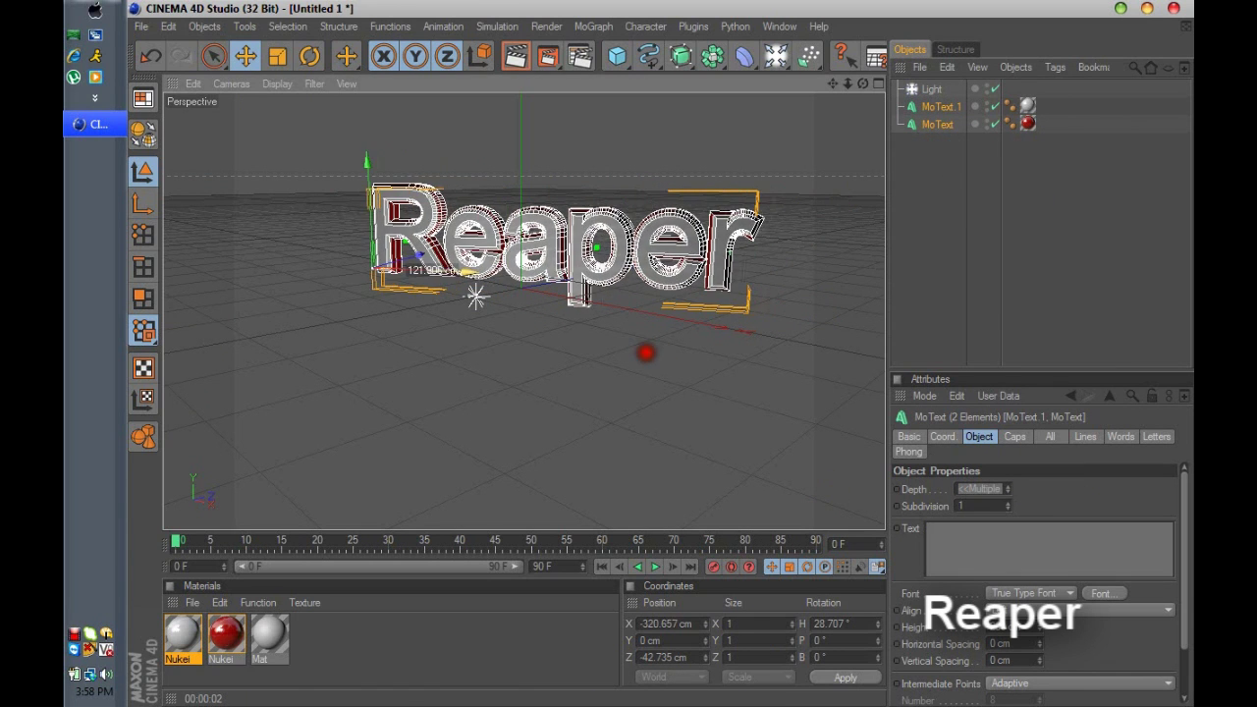
Step: Try to render the Reaper text to the Picture Viewer with the existing output file name
left_click(547, 56)
left_click(695, 423)
left_click(874, 12)
left_click(700, 419)
Step: Rename the render output file to "Reaper Text" and render the Reaper text to the Picture Viewer
left_click(586, 59)
left_click_drag(633, 101, 613, 99)
type("Reaper")
left_click(897, 9)
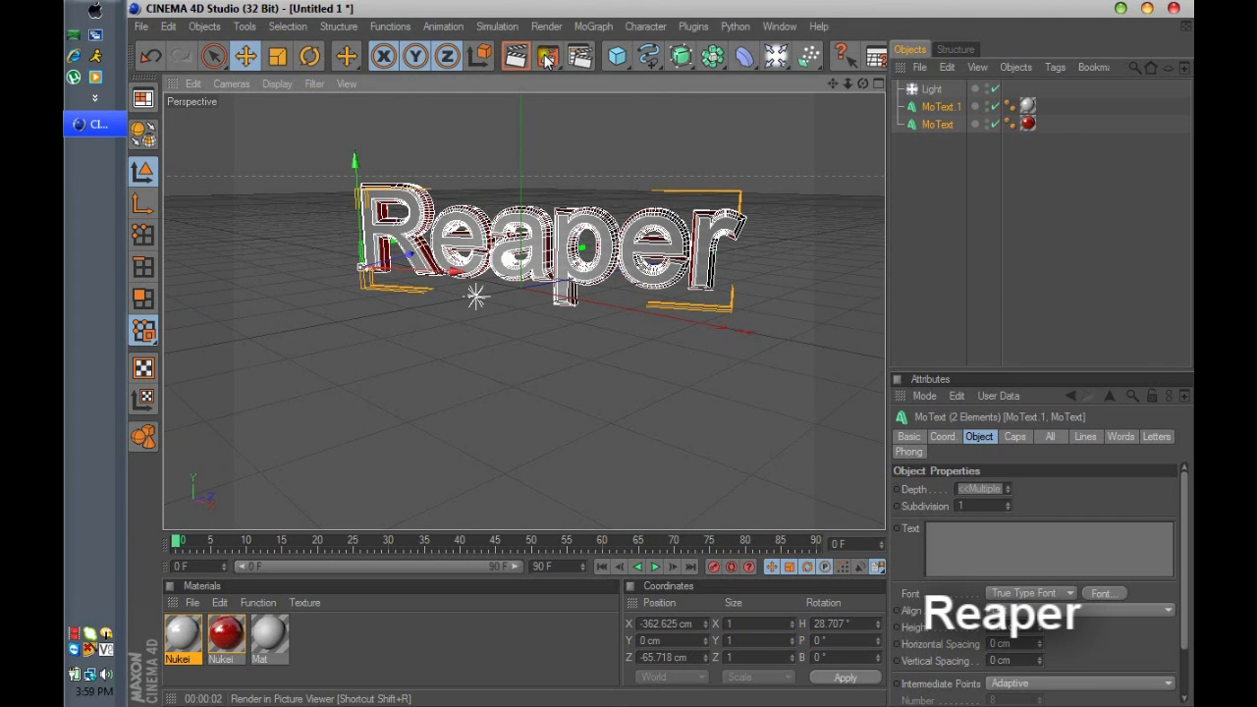
left_click(547, 59)
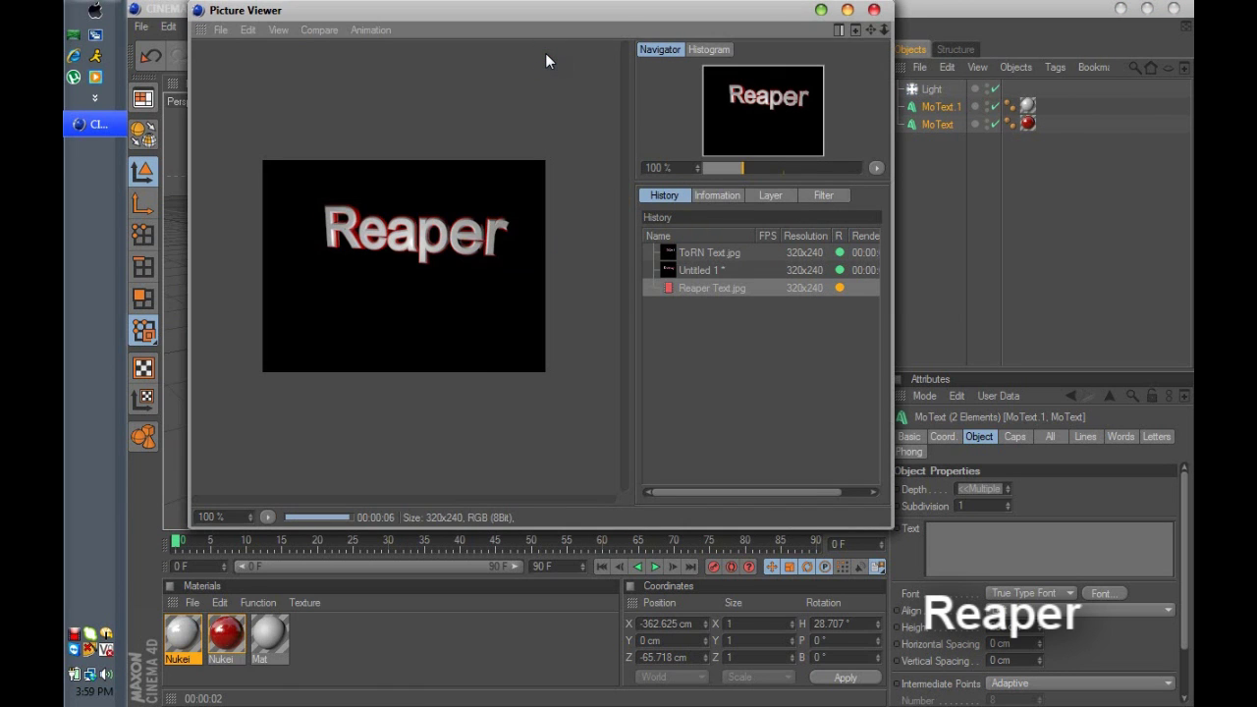
left_click(875, 11)
Step: Delete the light and both Reaper text objects from the scene
left_click_drag(953, 233, 944, 71)
key("Delete")
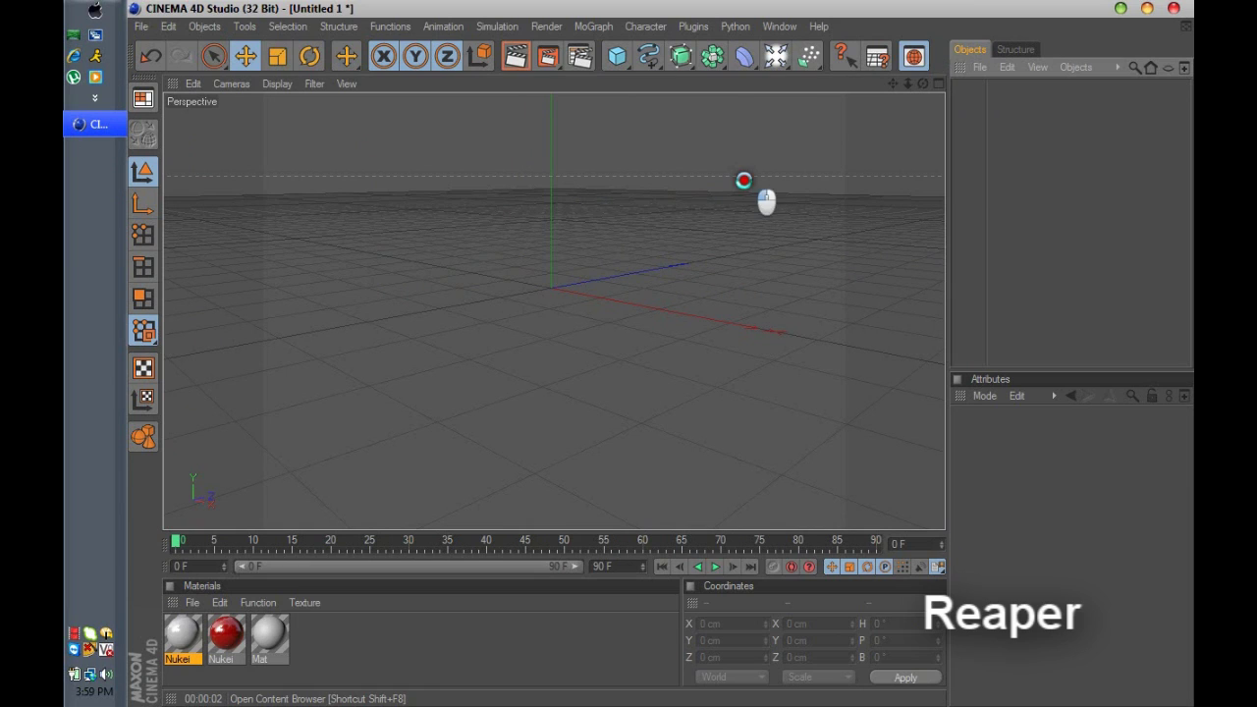
Step: Open the Content Browser and examine its preset categories, including Sky, Studio, BodyPaint 3D and Broadcast
key("shift+F8")
left_click(261, 153)
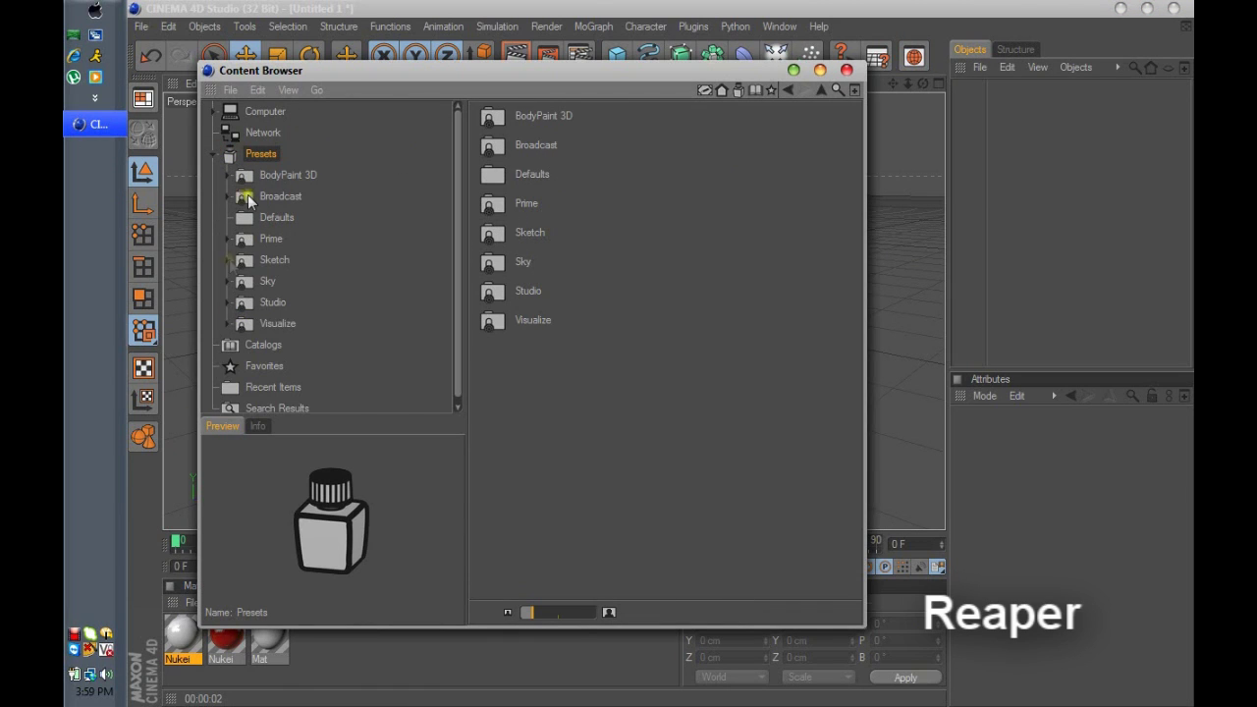
left_click(229, 281)
left_click(228, 282)
left_click(227, 303)
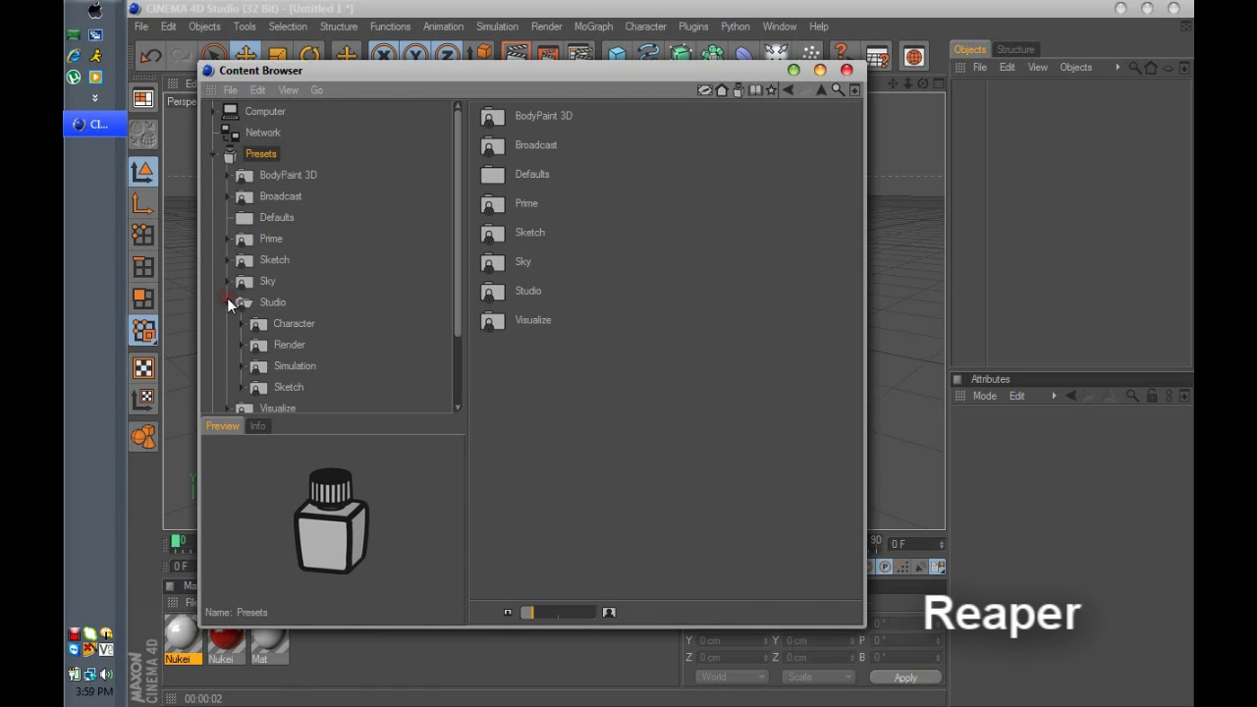
left_click(228, 302)
left_click(227, 176)
left_click(228, 176)
left_click(229, 197)
Step: Examine the 3D Objects categories within the Broadcast presets
left_click(254, 217)
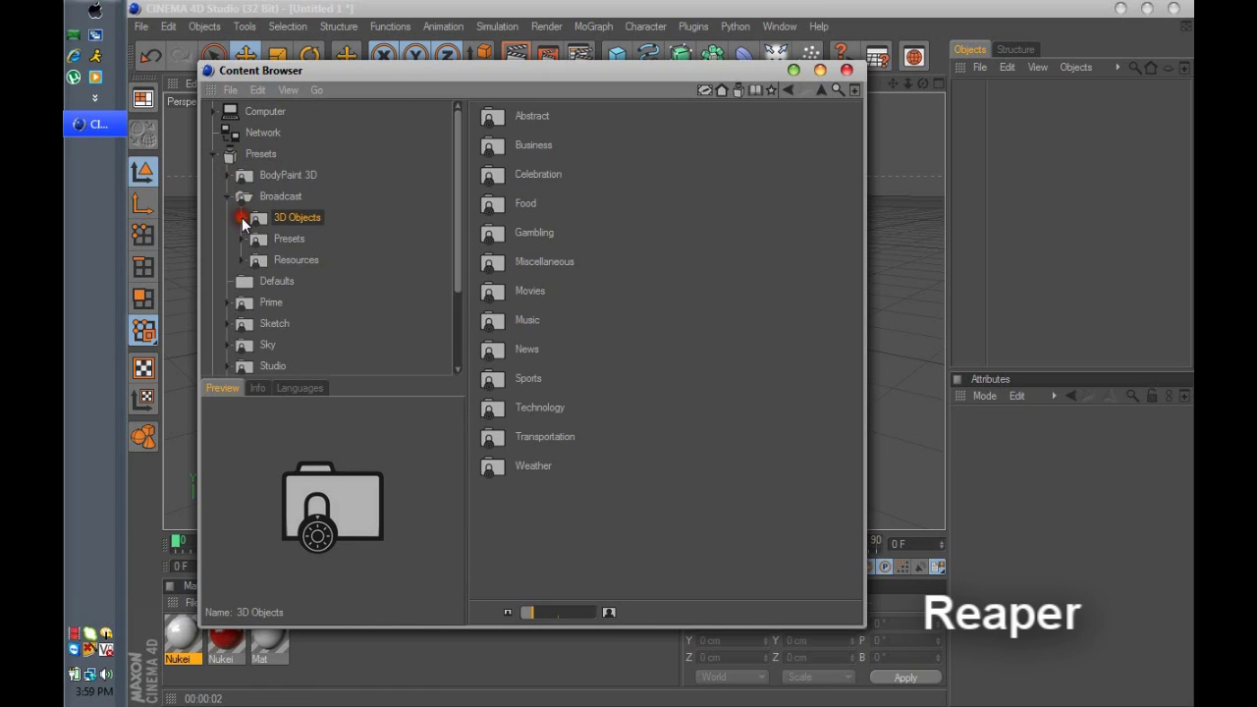
left_click(243, 217)
left_click(269, 239)
left_click(296, 301)
left_click(299, 344)
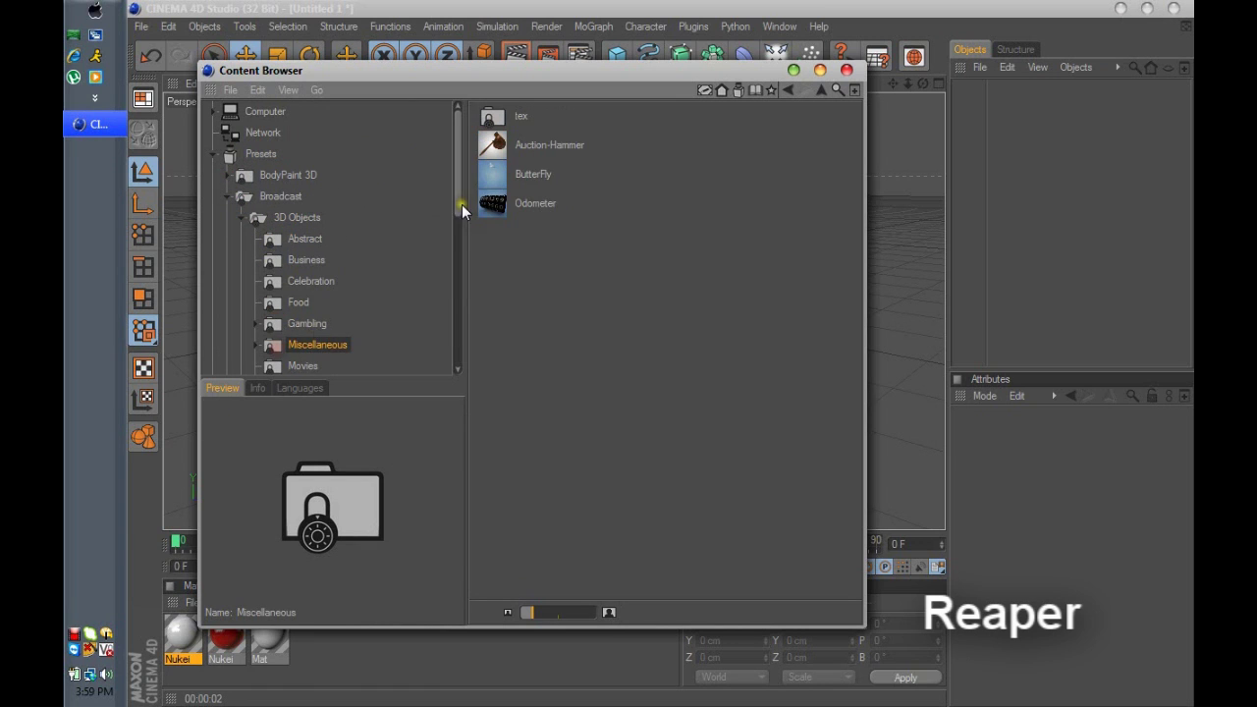
left_click_drag(458, 202, 461, 279)
left_click(299, 288)
left_click(294, 268)
left_click(282, 248)
left_click(273, 226)
left_click(273, 205)
left_click(273, 185)
left_click(273, 163)
left_click(273, 142)
left_click(275, 118)
Step: Examine the texture folders under the Miscellaneous, Gambling, Sports and Technology objects of the Broadcast presets
left_click_drag(458, 197, 457, 160)
left_click(322, 229)
double_click(493, 117)
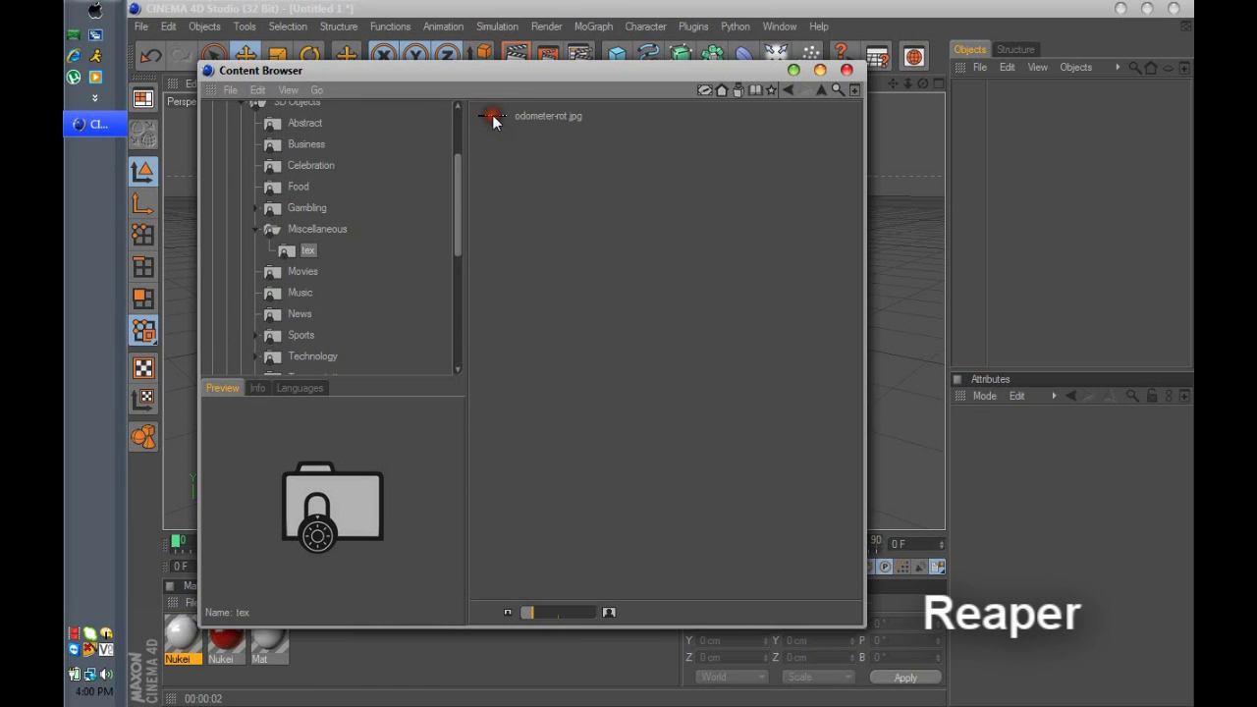
left_click(494, 118)
left_click(256, 209)
left_click(287, 230)
left_click(256, 209)
left_click(255, 228)
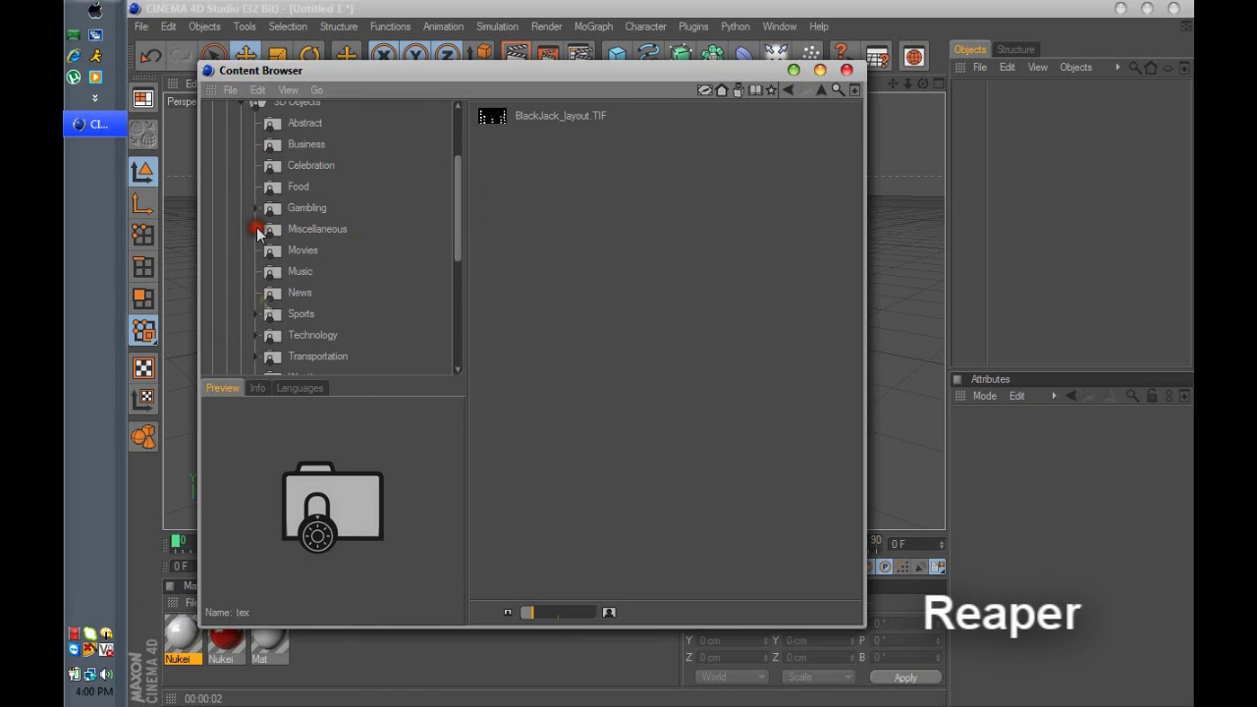
left_click(256, 314)
left_click(279, 334)
scroll(449, 231, "down", 2)
left_click(256, 268)
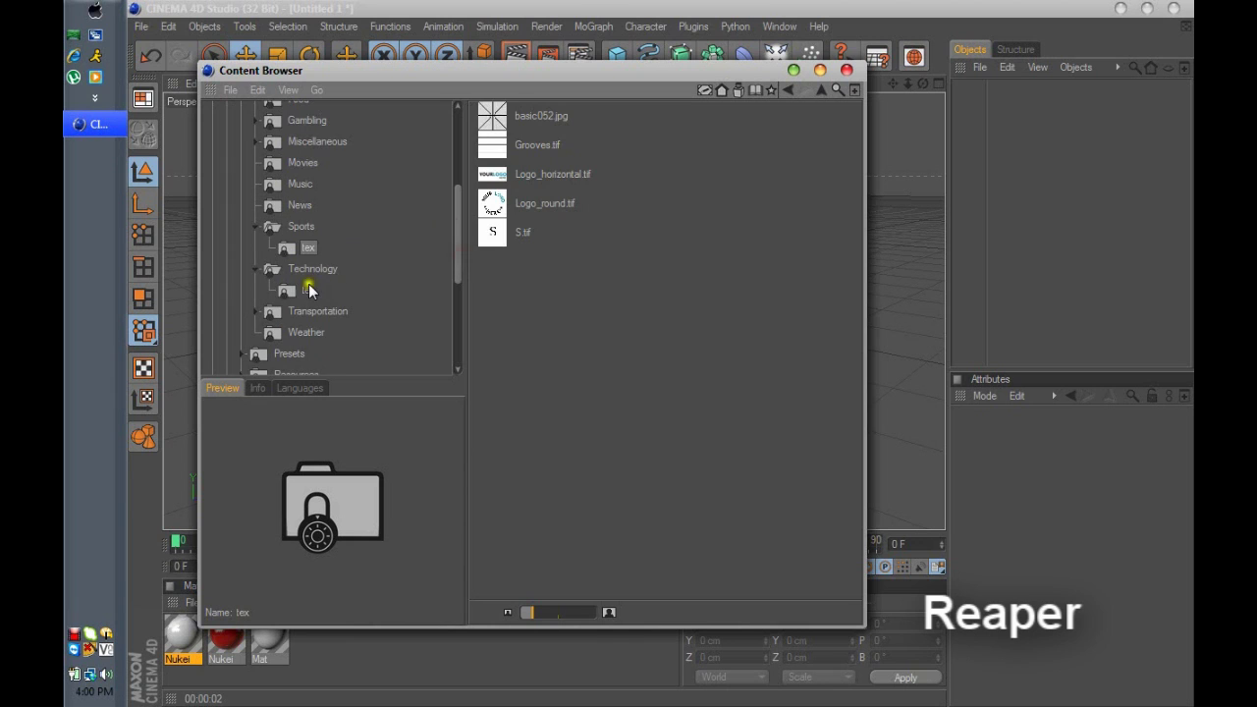
left_click(299, 290)
left_click(307, 271)
left_click(307, 287)
Step: Examine the Tools folder of the Broadcast presets, previewing the Knot Effector and CS-LoopNull items
left_click(259, 353)
left_click(501, 237)
double_click(500, 238)
left_click(491, 173)
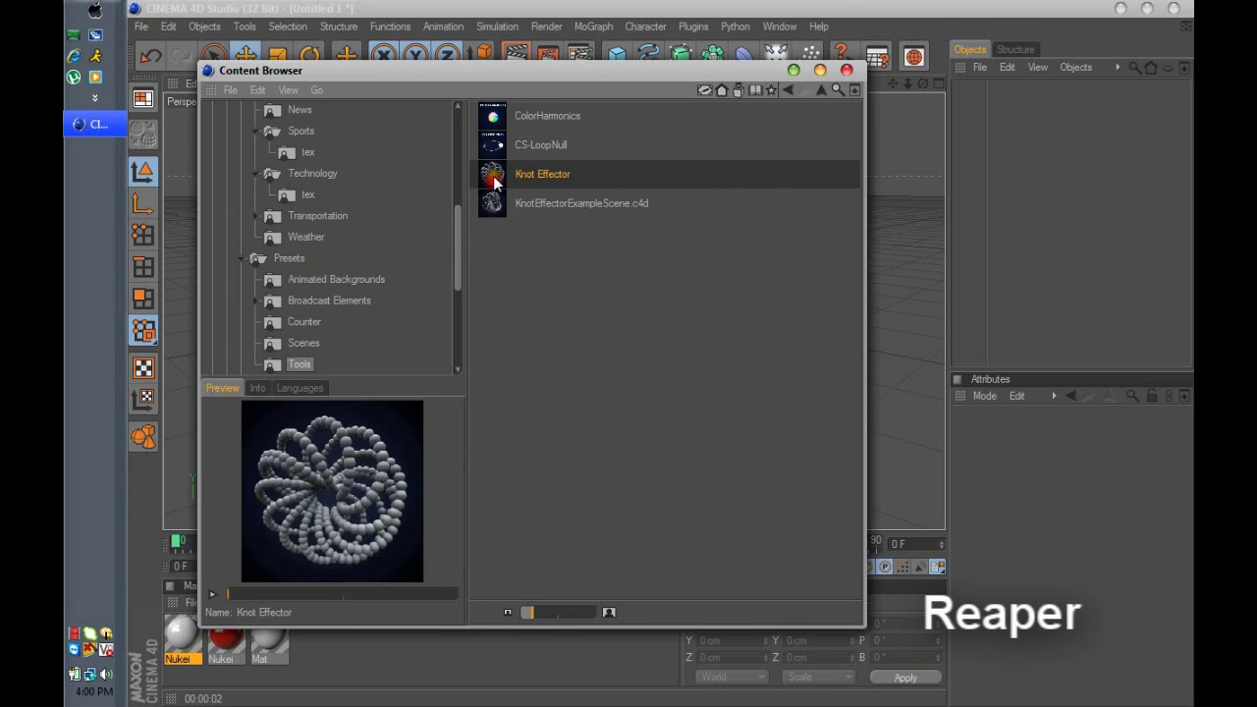
left_click(491, 144)
left_click(491, 174)
Step: Examine the Visualize presets, covering Cameras, the Materials categories, and the Indoor Surfaces and HDRI textures
left_click_drag(457, 250, 457, 324)
left_click(241, 279)
left_click(262, 322)
scroll(415, 298, "down", 3)
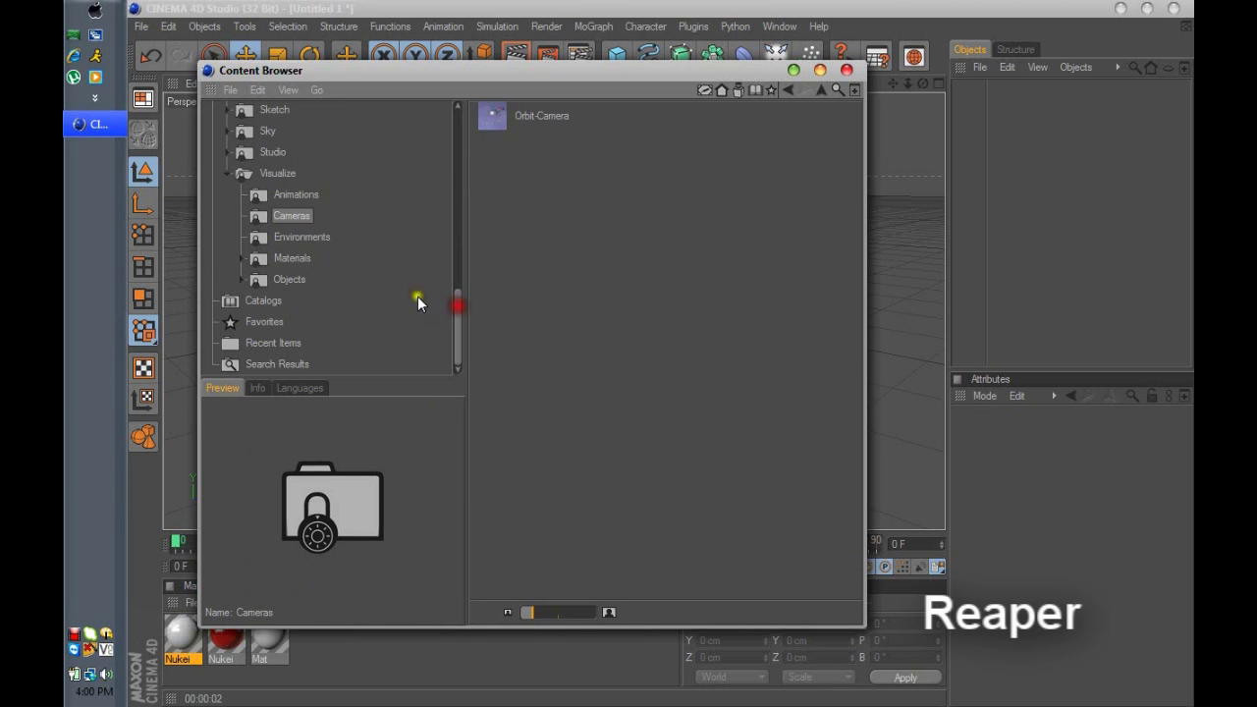
left_click(291, 257)
scroll(527, 496, "down", 2)
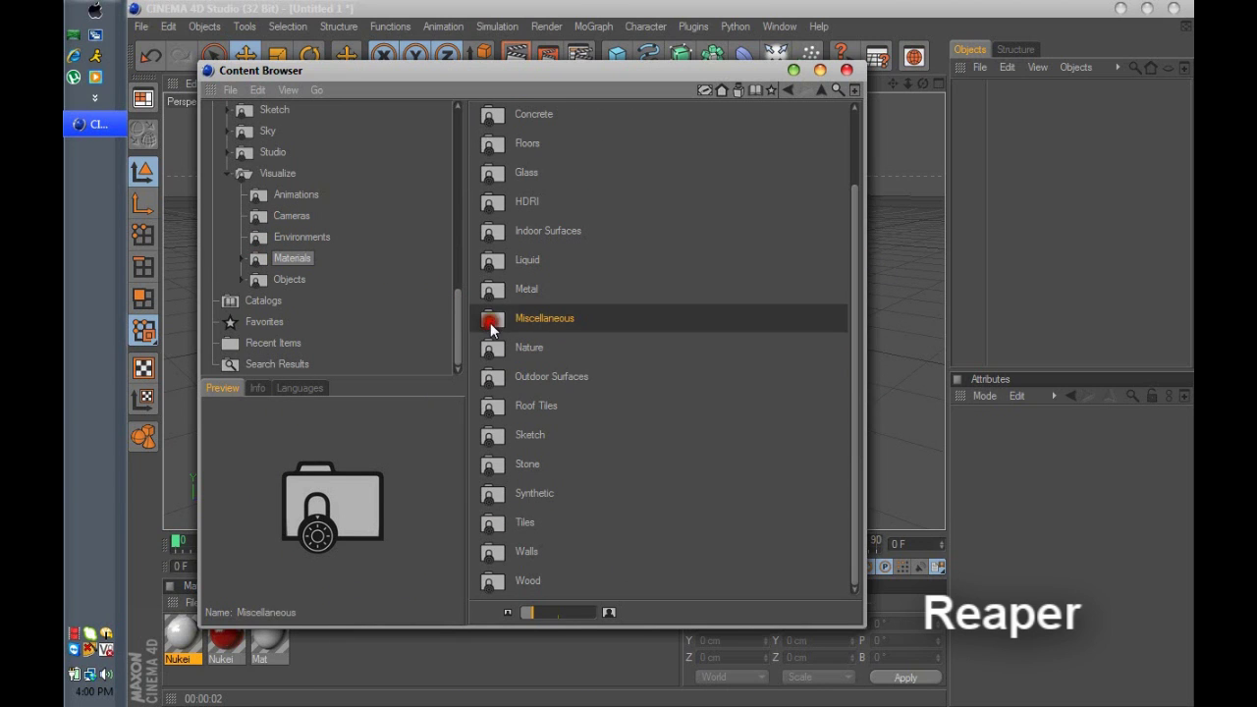
double_click(491, 317)
left_click(273, 341)
left_click(267, 302)
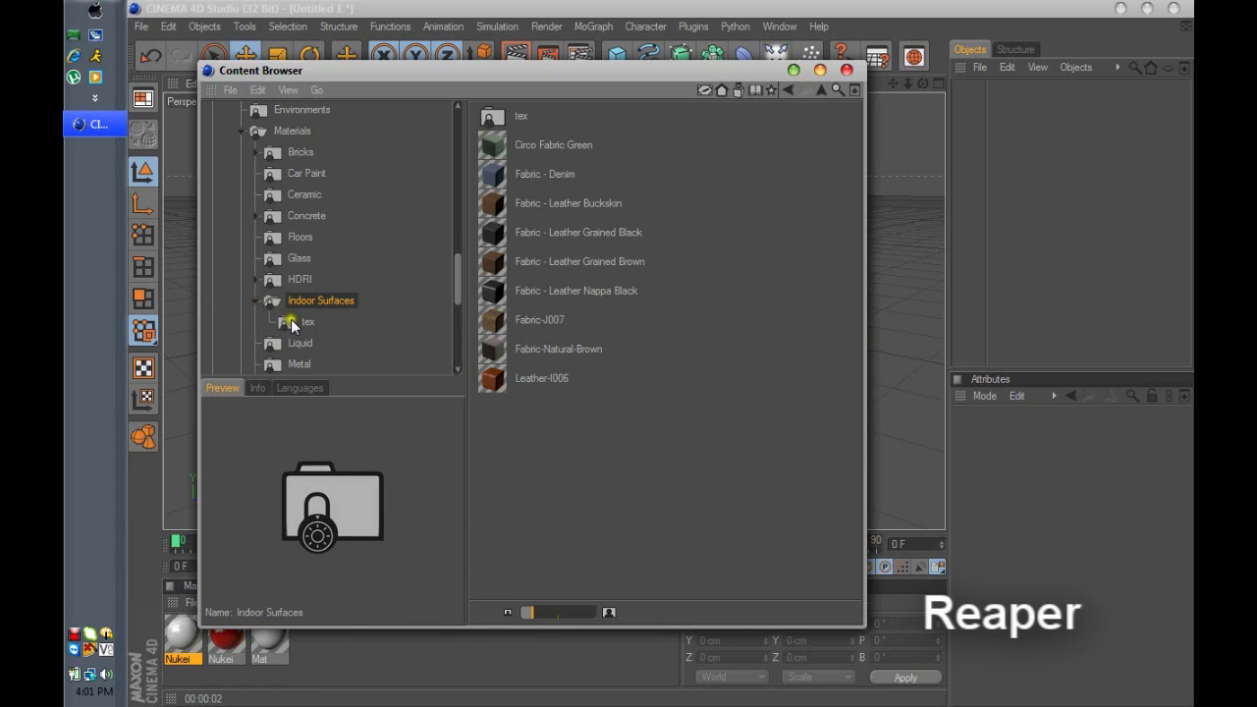
left_click(291, 324)
left_click(261, 280)
left_click(293, 300)
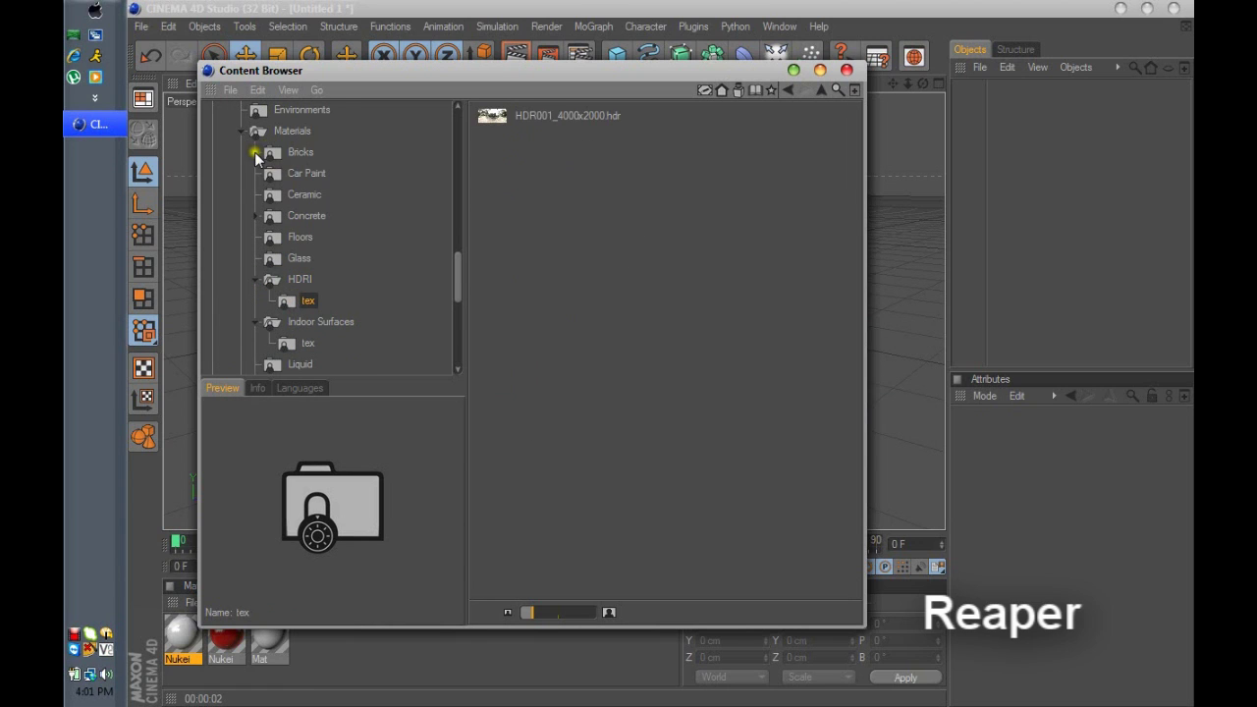
Step: Examine further Visualize materials, from Bricks, Car Paint, Ceramic and Concrete down to Miscellaneous
left_click(254, 154)
left_click(307, 173)
left_click(306, 195)
left_click(305, 215)
left_click(306, 237)
left_click(299, 279)
left_click(290, 321)
left_click_drag(457, 274, 458, 323)
left_click(304, 188)
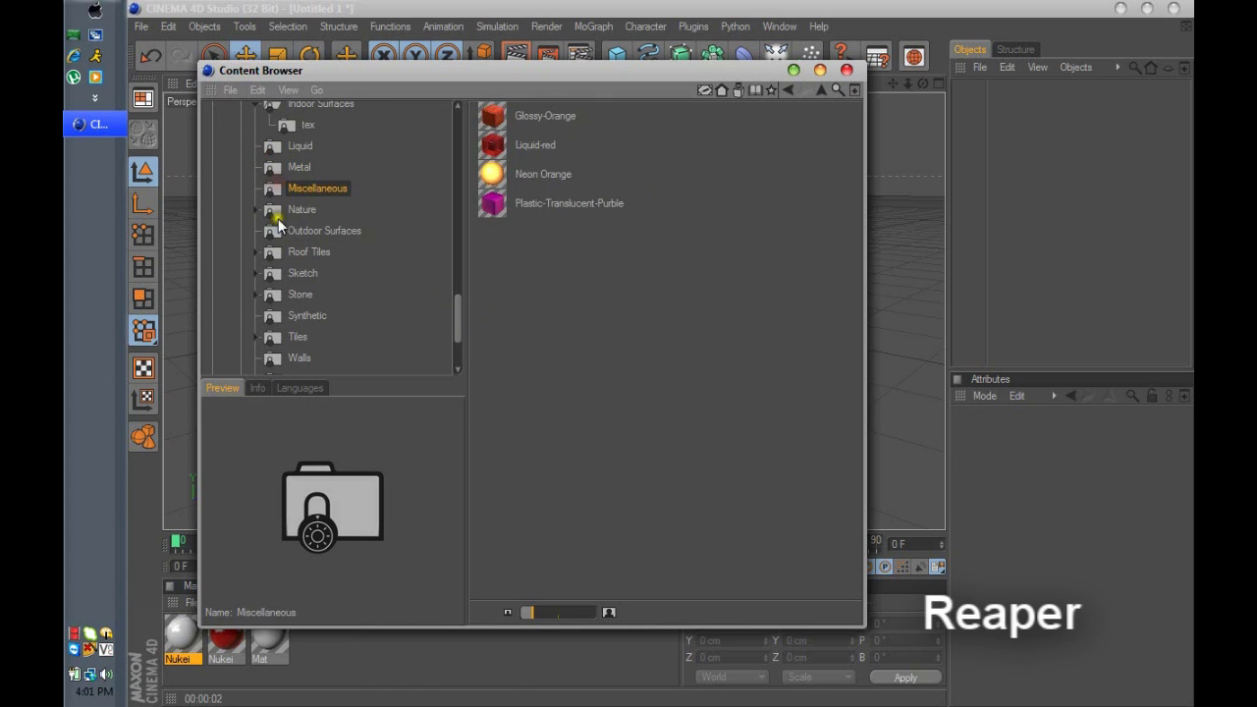
Step: Examine the Sketch, Stone, Synthetic, Tiles and Walls folders of the Visualize materials
left_click(277, 275)
left_click(259, 274)
left_click(283, 294)
left_click(291, 315)
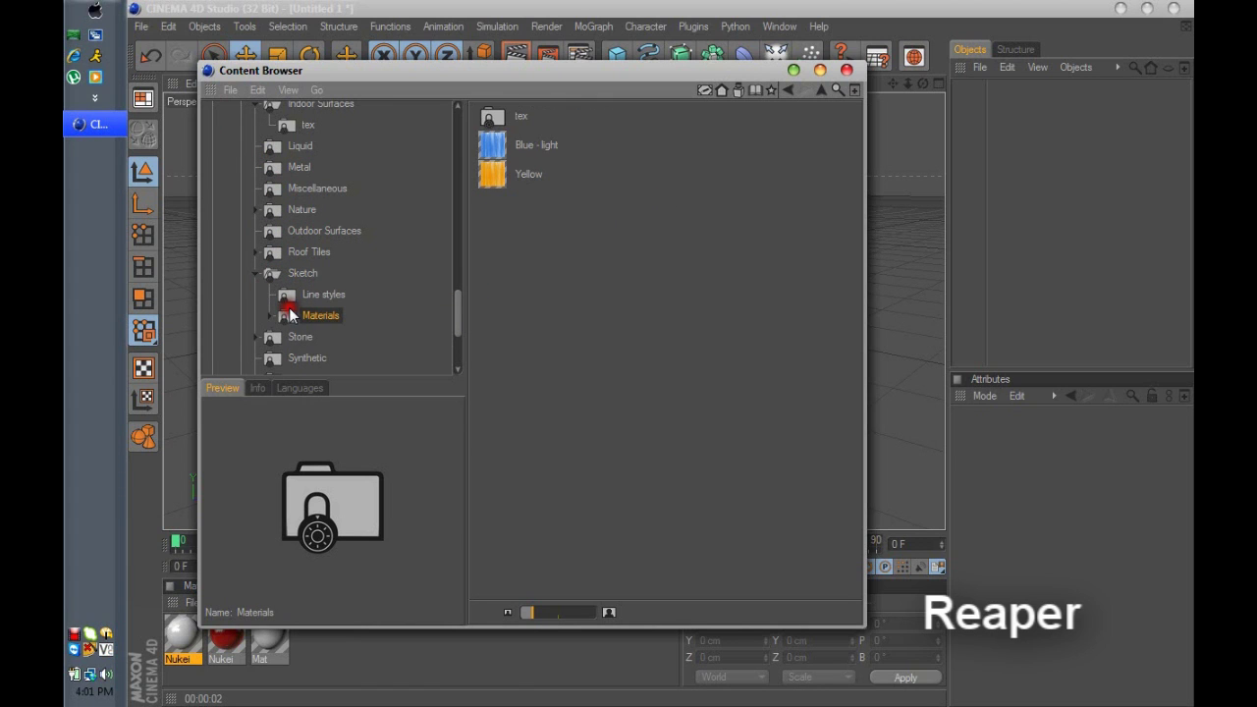
left_click(295, 361)
left_click_drag(458, 312, 457, 331)
left_click(277, 214)
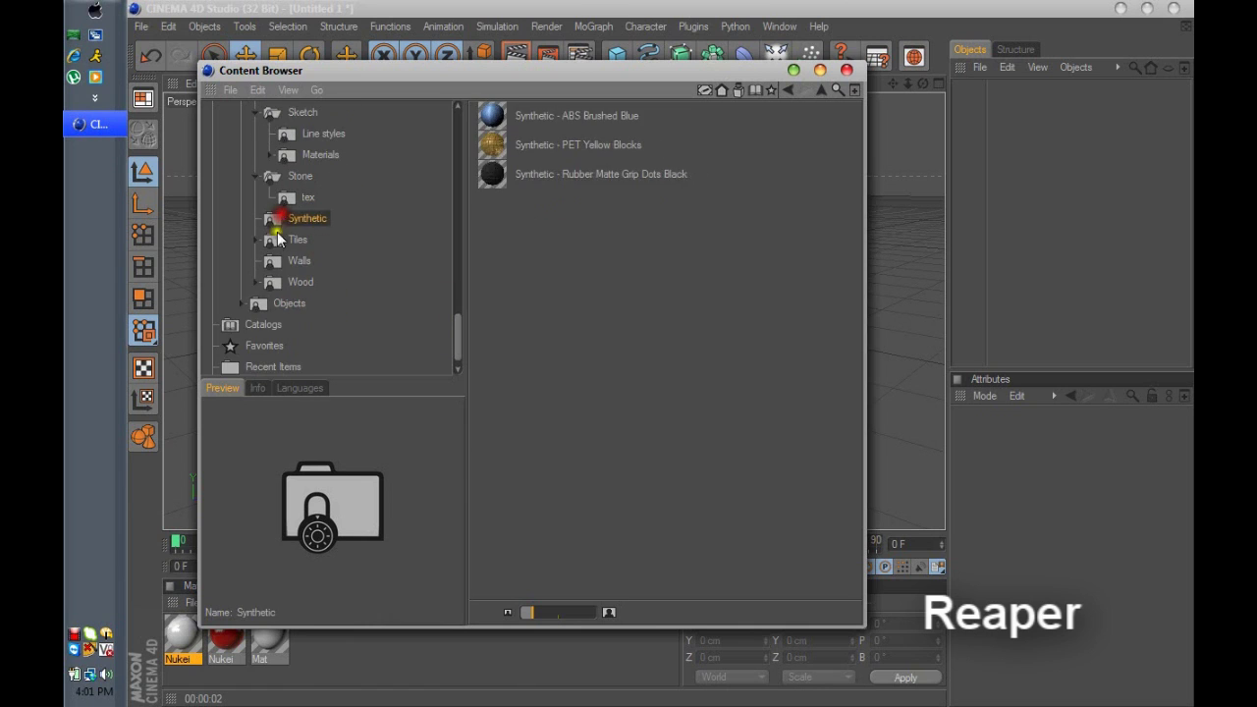
left_click(283, 240)
left_click(290, 261)
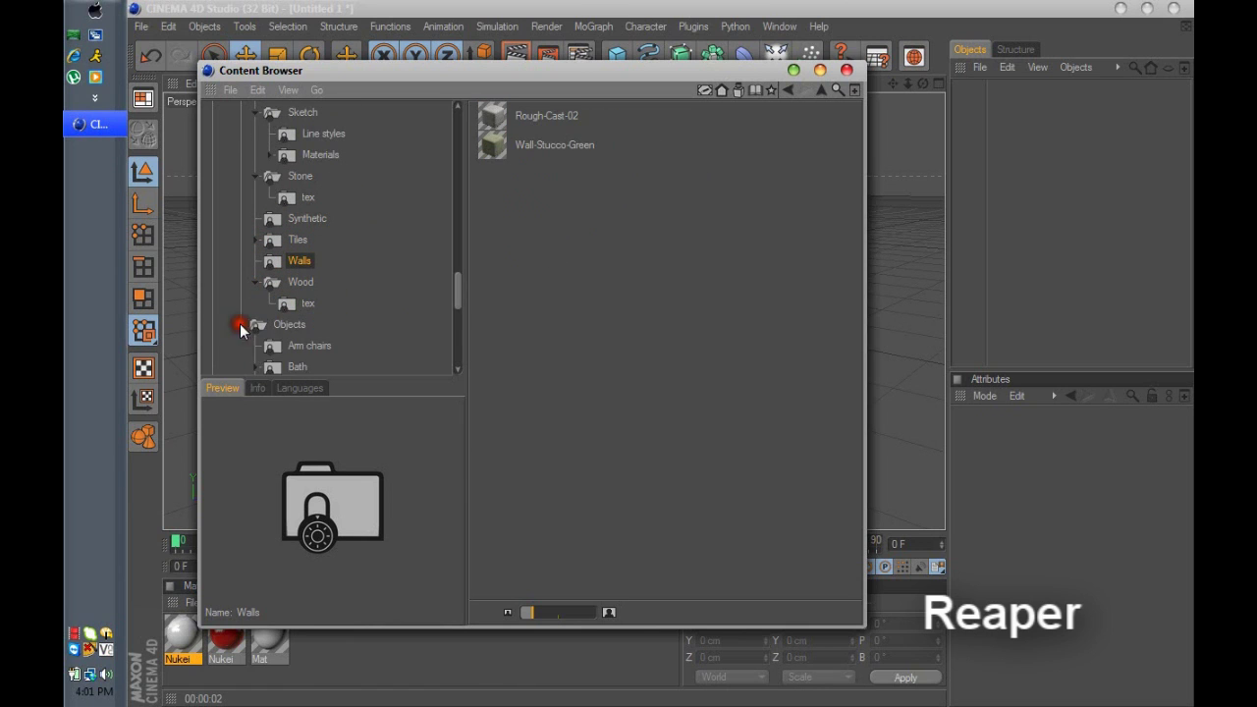
Step: Examine the Visualize object categories, including Arm chairs, Miscellaneous, Tables, Sports, Shelving, Office, Humans and Chairs
left_click(298, 346)
left_click_drag(459, 278, 462, 345)
left_click(317, 213)
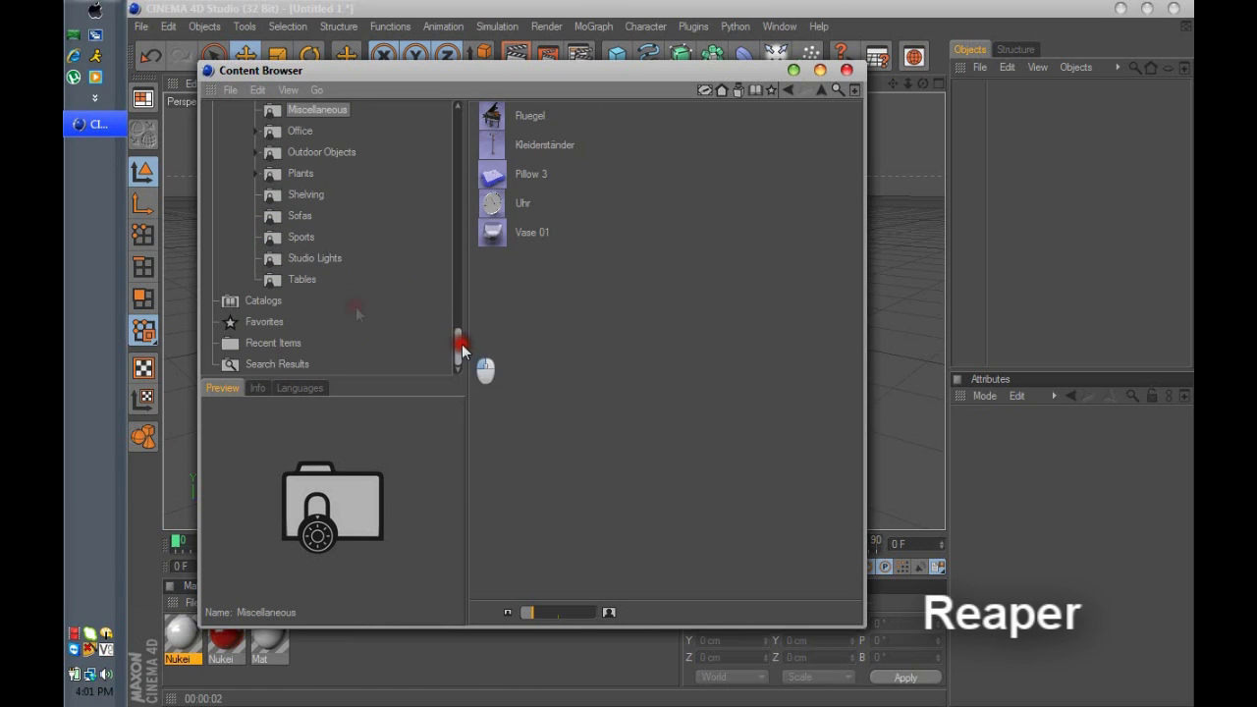
left_click(304, 280)
left_click(302, 238)
left_click(305, 194)
left_click(299, 153)
left_click(294, 131)
left_click_drag(458, 340, 456, 315)
left_click(321, 299)
left_click(303, 253)
left_click(302, 233)
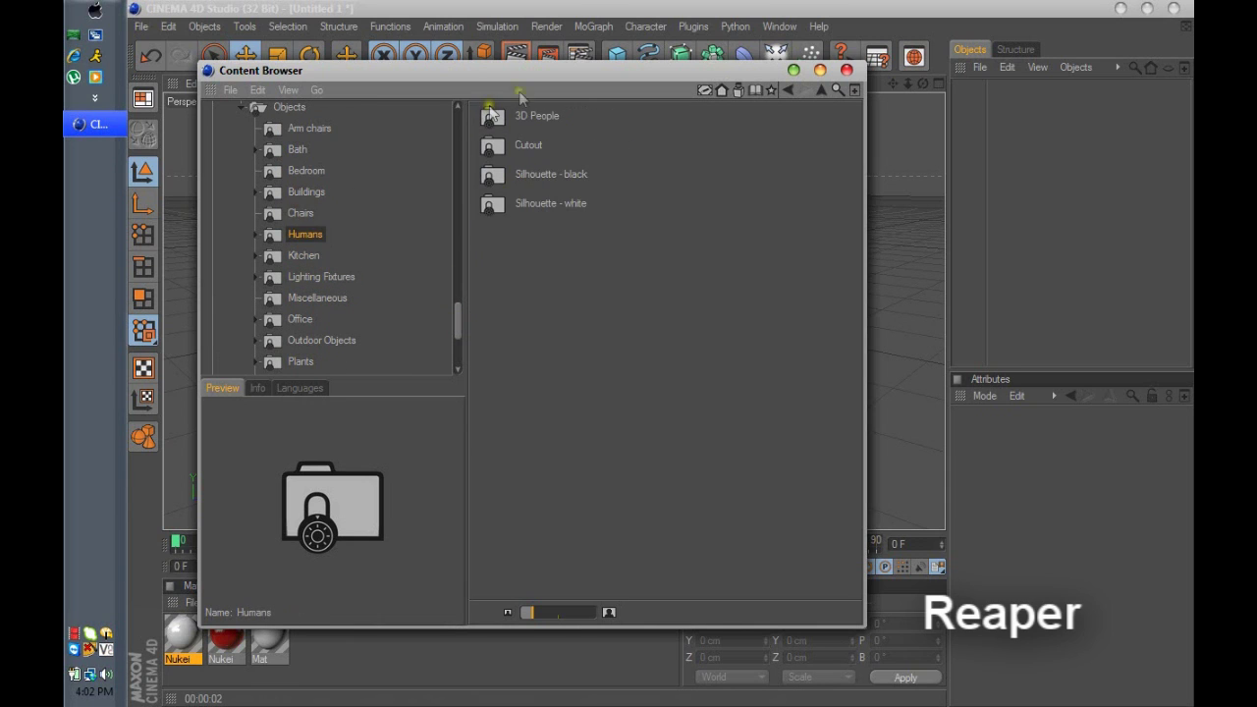
left_click(301, 212)
Step: Review the Studio Lights, Sports, Shelving and Sofas folders of the Visualize objects
left_click(241, 107)
left_click(239, 278)
left_click_drag(458, 284, 452, 351)
left_click(310, 260)
left_click(296, 238)
left_click(298, 197)
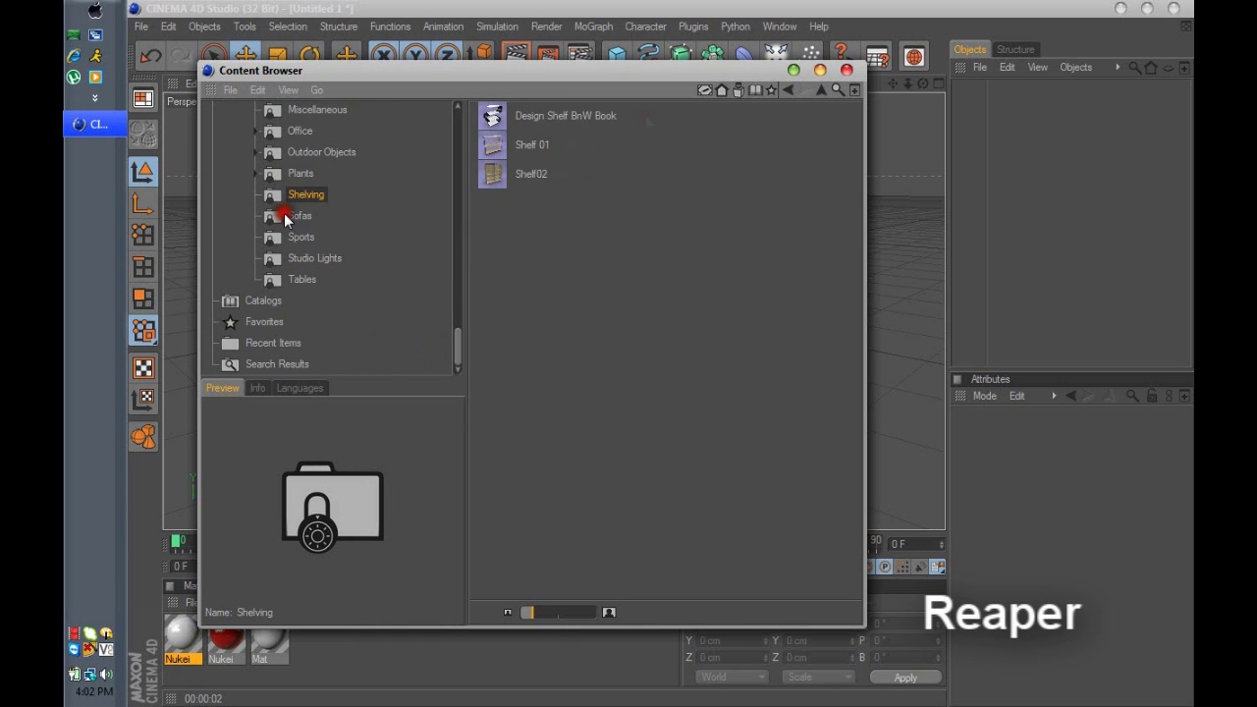
left_click(286, 216)
Step: Close the Content Browser and switch to the Standard.psd document in Photoshop
left_click(847, 70)
mouse_move(435, 5)
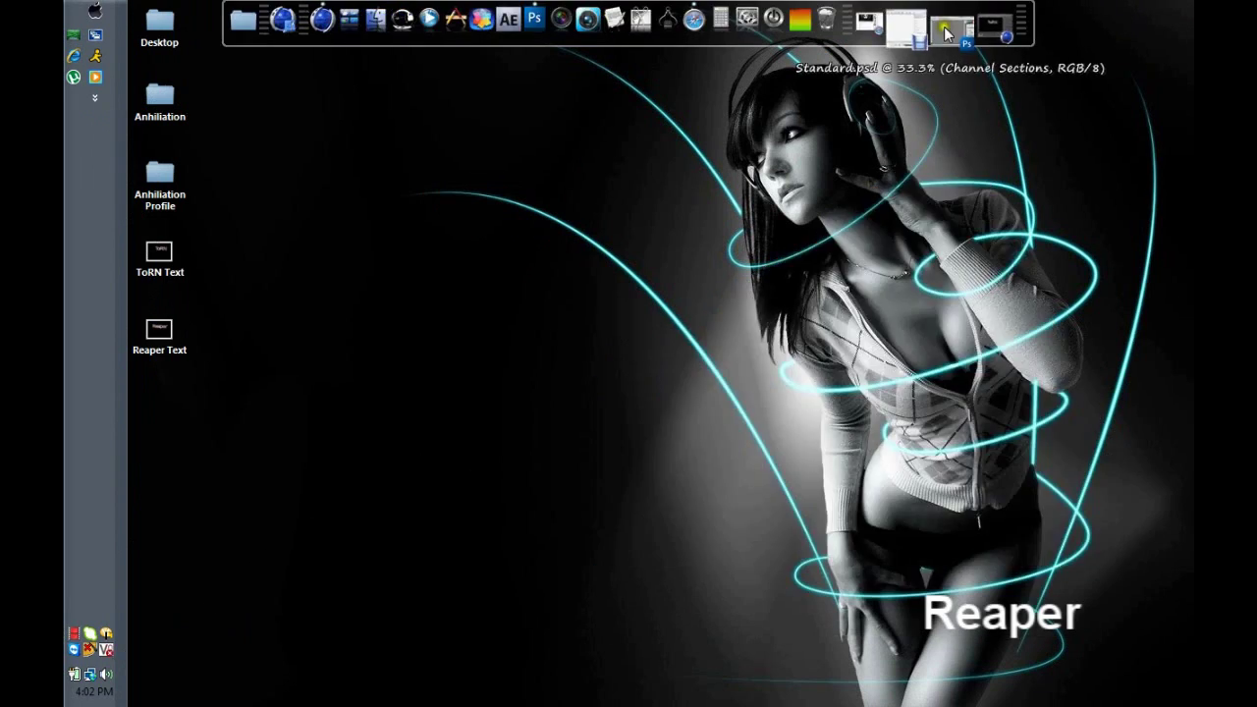
left_click(945, 34)
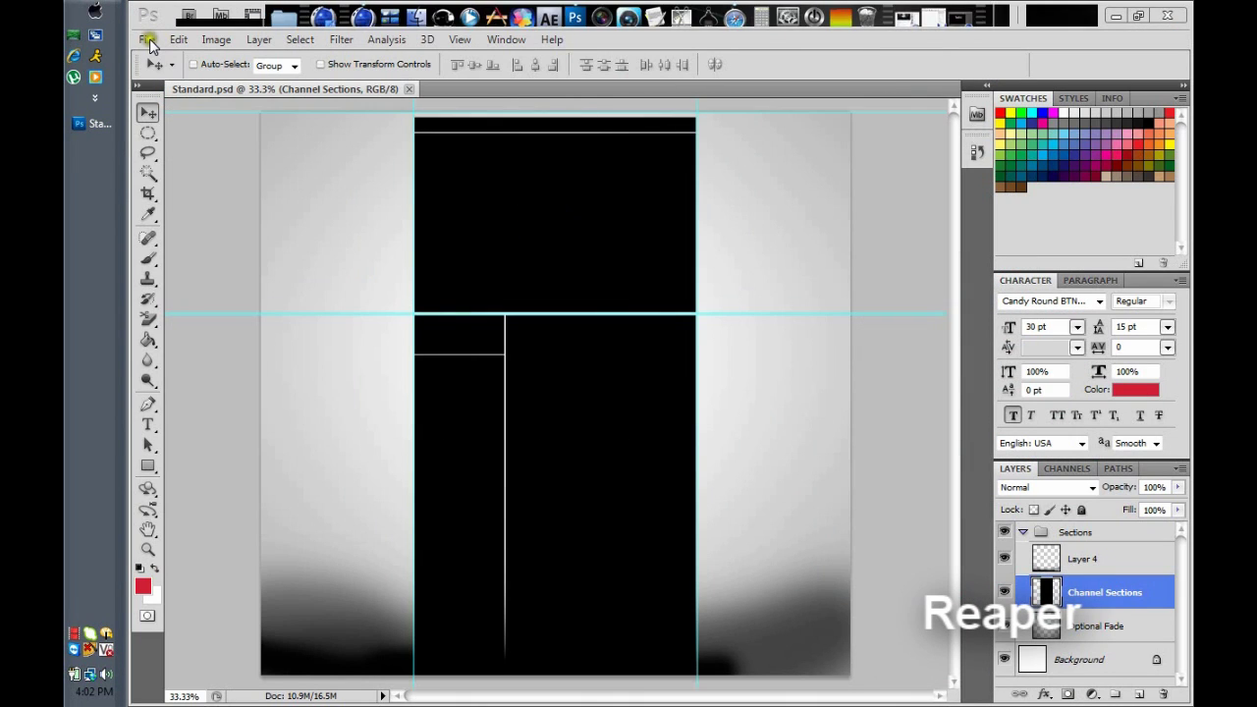
Step: Open the ToRN Text image from the Desktop
left_click(148, 40)
left_click(185, 77)
left_click(455, 191)
mouse_move(628, 332)
left_mouse_down()
mouse_move(764, 318)
mouse_move(723, 322)
mouse_move(737, 360)
mouse_move(620, 334)
left_mouse_up()
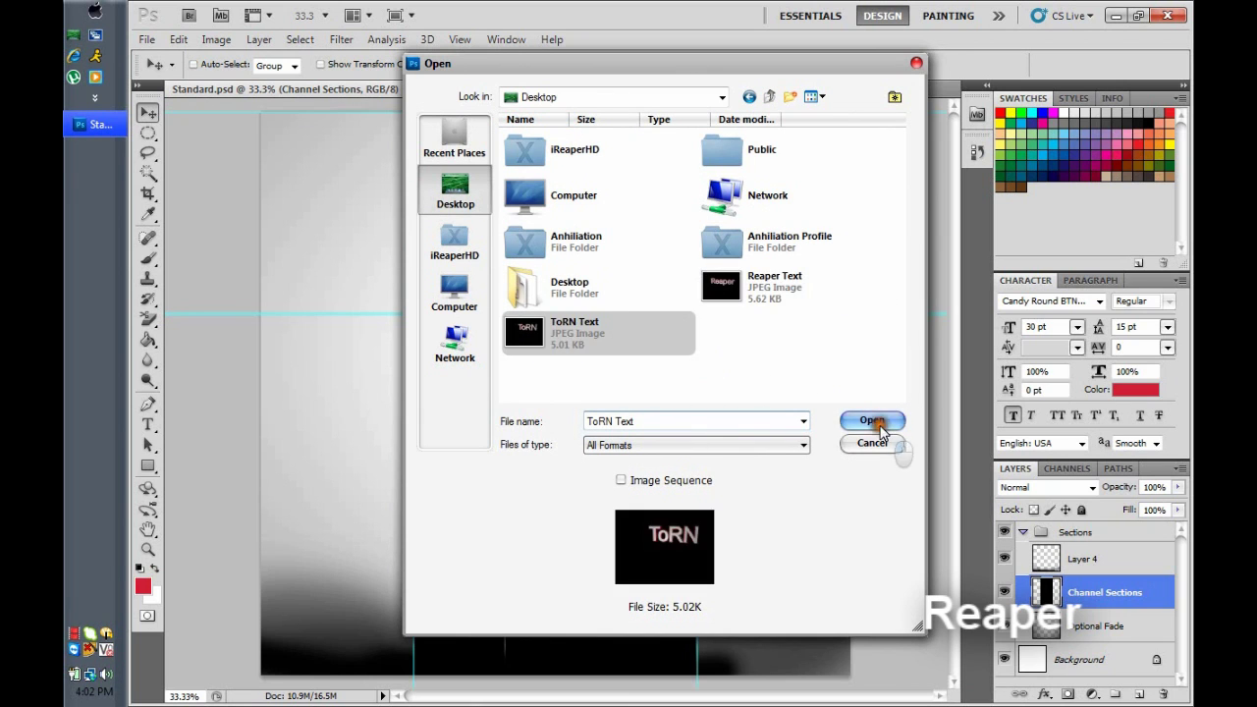
left_click(872, 422)
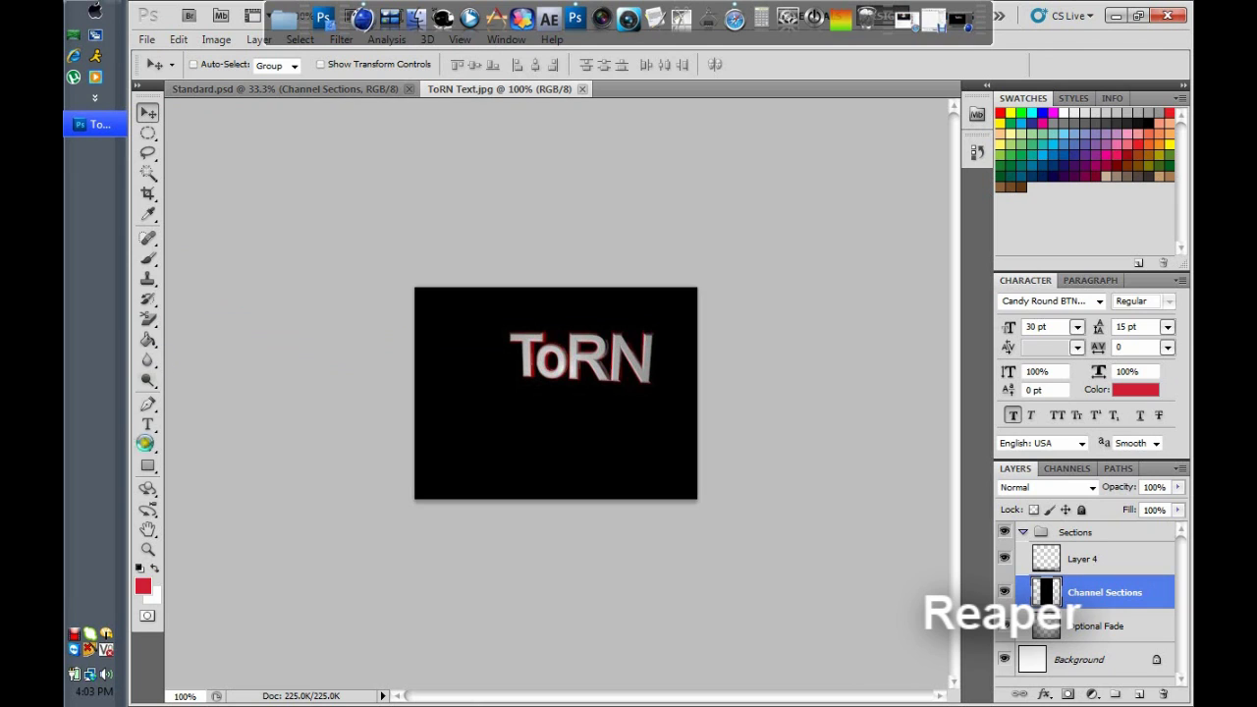
Step: Erase the black background around the ToRN text with the Background Eraser and rotate the image 90° clockwise
left_click(146, 317)
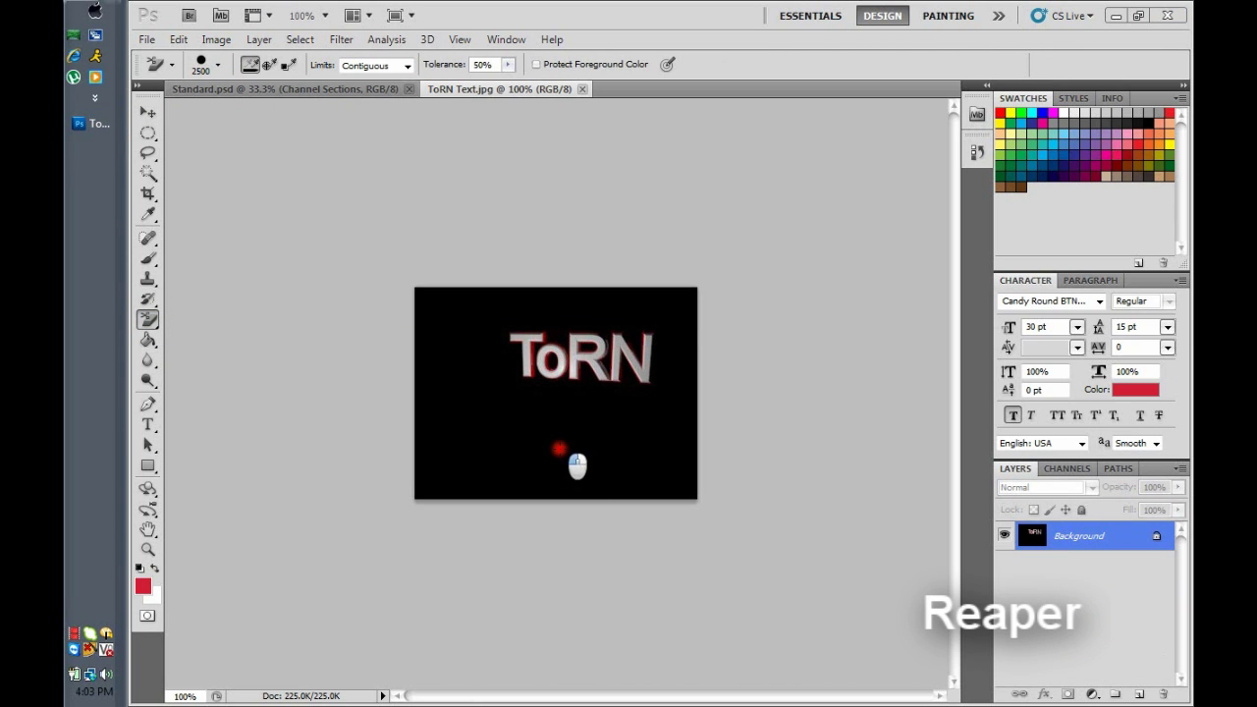
left_click(548, 434)
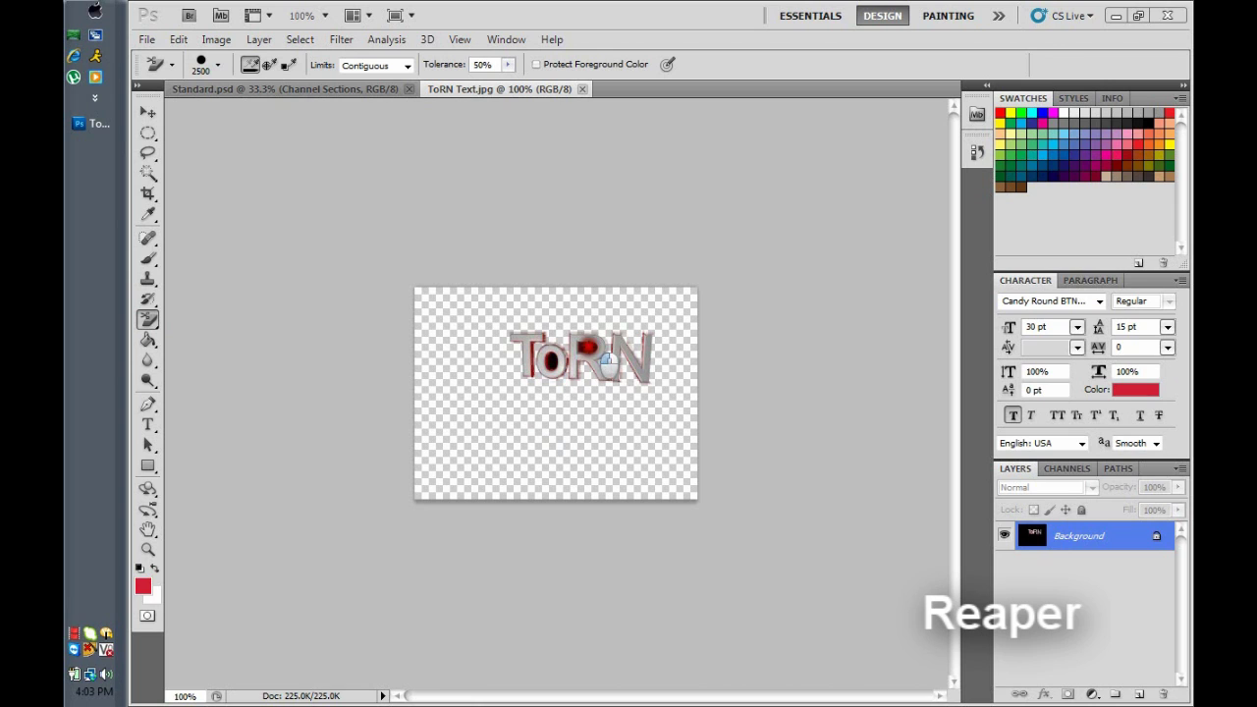
left_click(216, 39)
left_click(429, 219)
Step: Copy the rotated ToRN text layer into Standard.psd and place it above Layer 4 in the Sections group
key("v")
left_click_drag(589, 437, 722, 369)
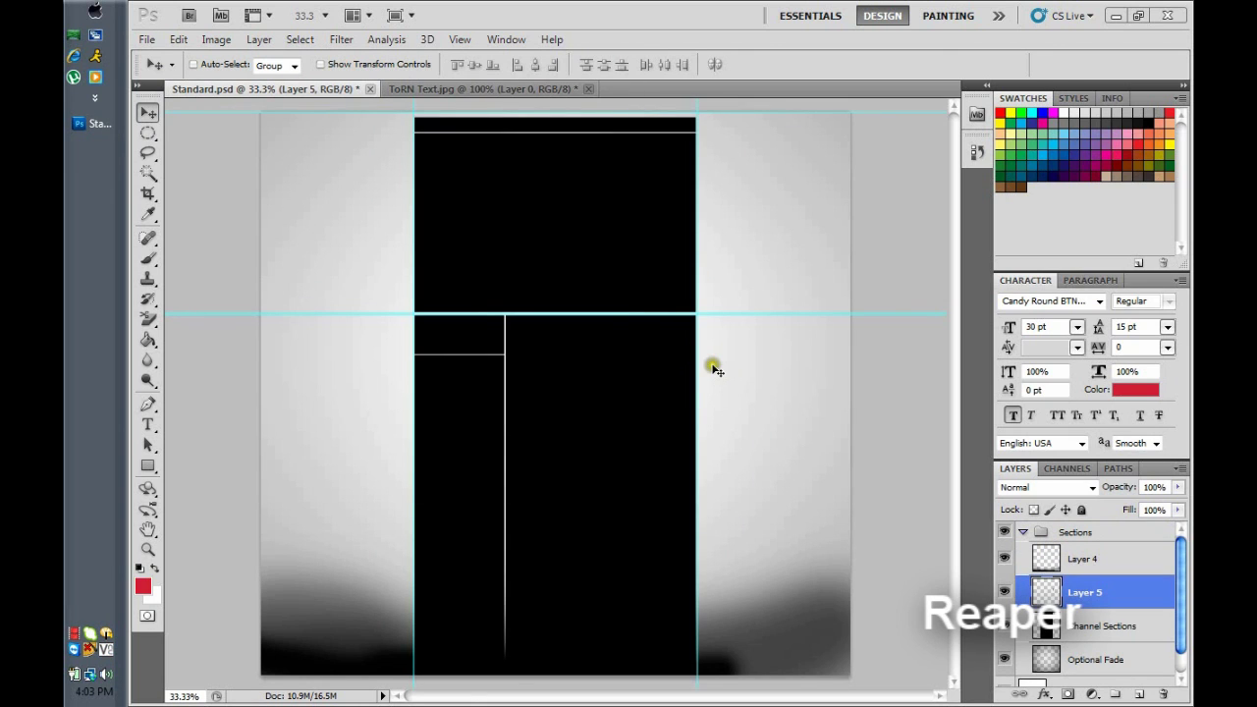
left_click_drag(1046, 592, 1052, 552)
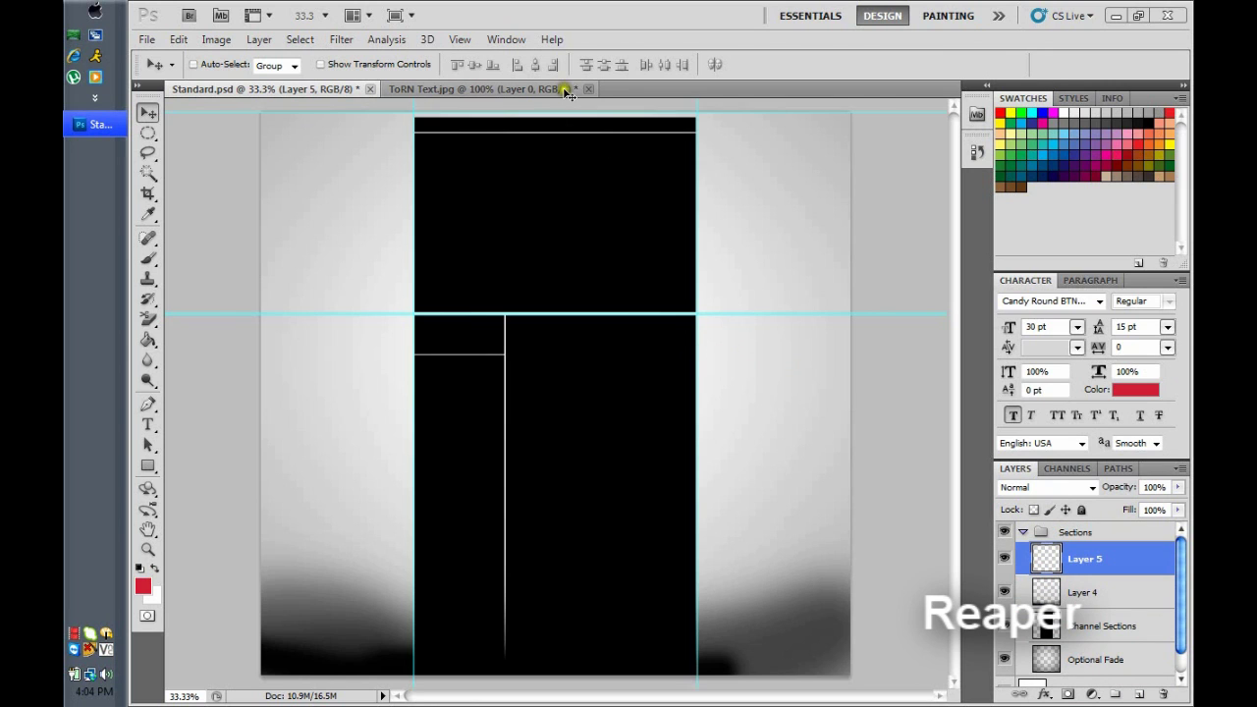
left_click(531, 88)
left_click_drag(553, 236, 705, 334)
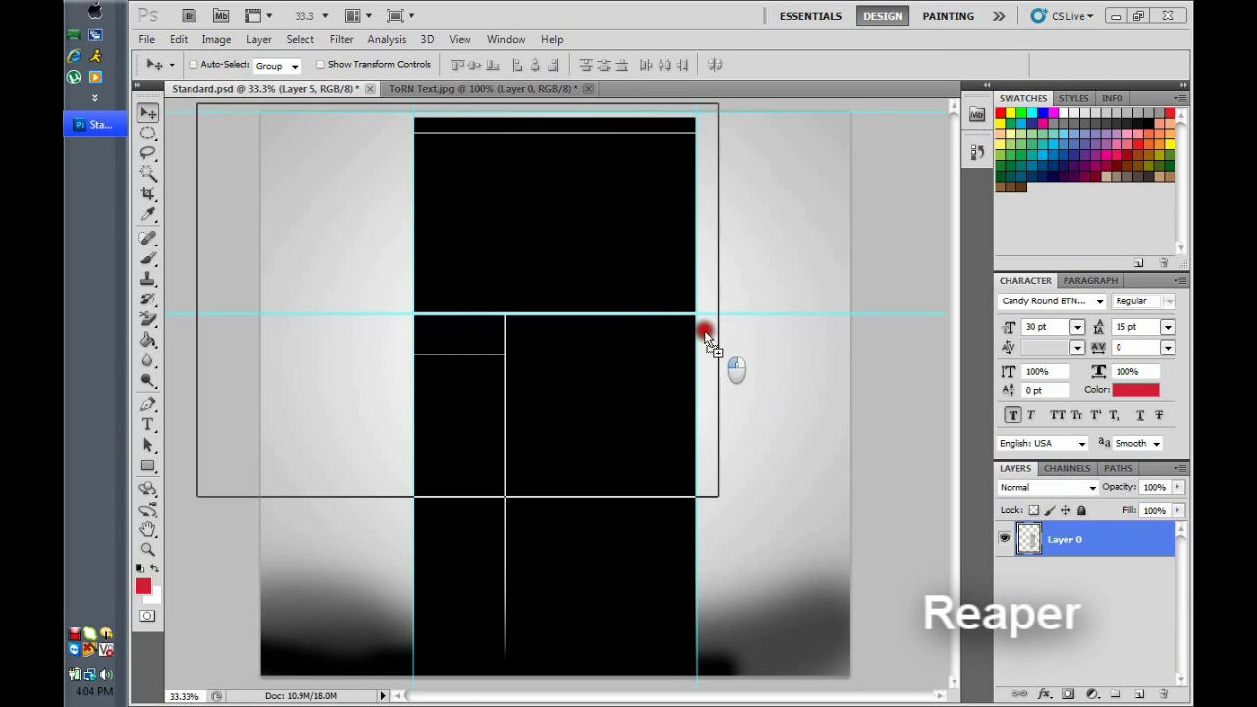
left_click_drag(776, 366, 778, 369)
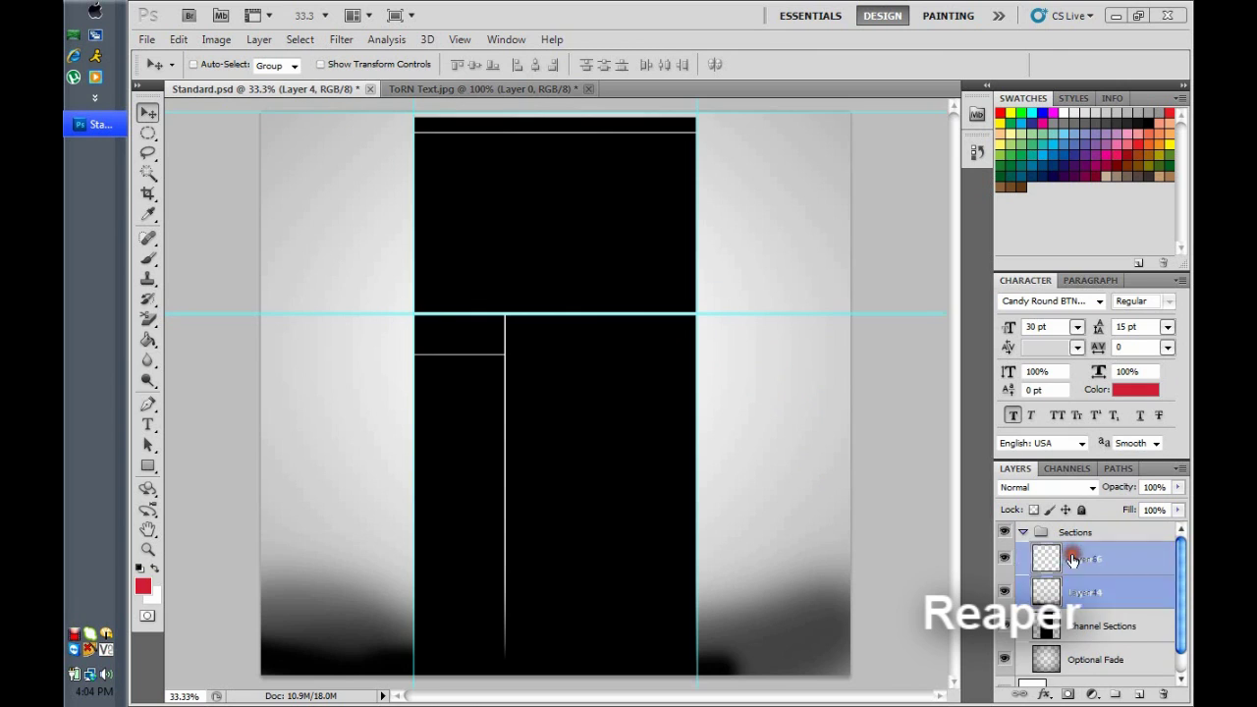
Step: Delete the ToRN text layer and Layer 4, undo that deletion, and close the ToRN Text.jpg document
key("Delete")
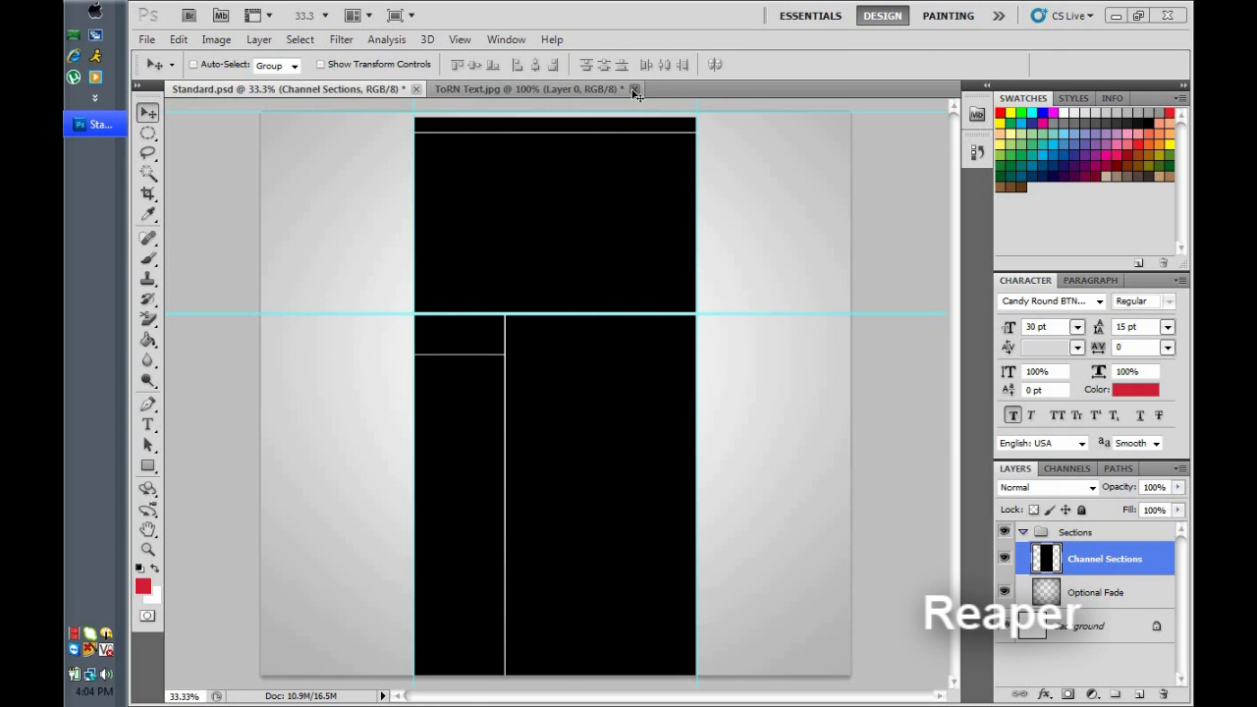
left_click(635, 90)
left_click(645, 266)
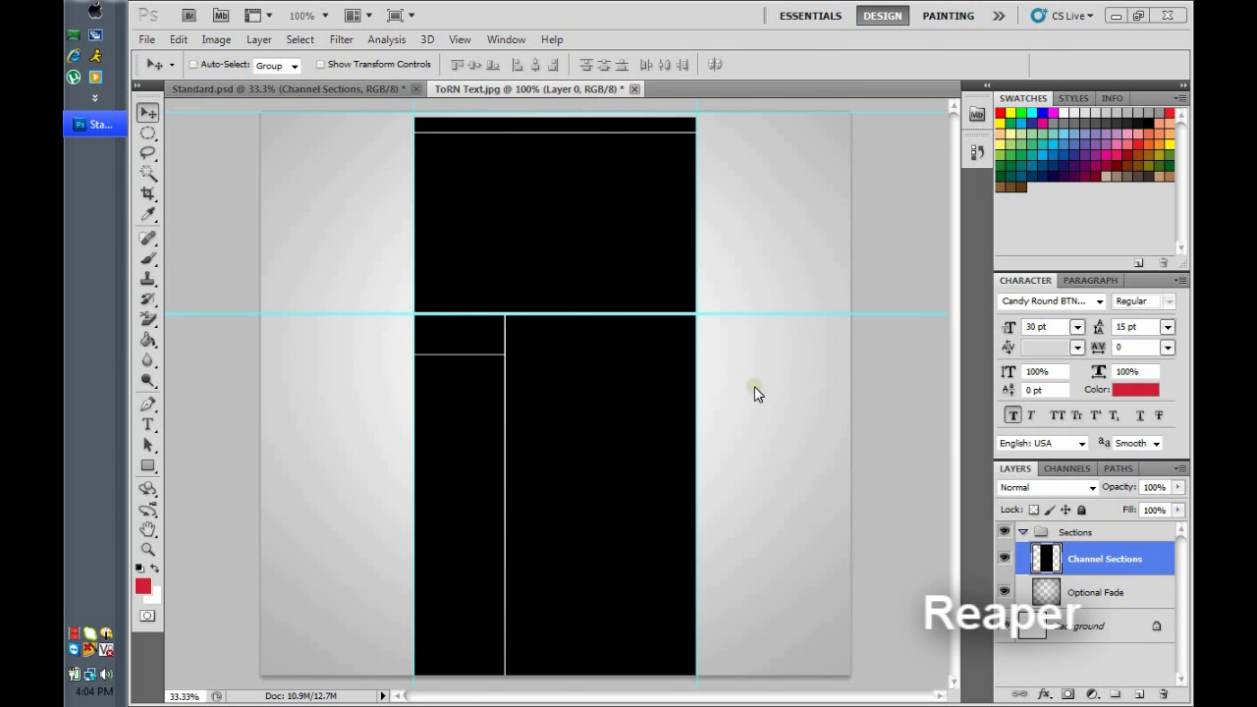
key("ctrl+z")
Step: Realign Layer 4's dark fade with the canvas's lower-right corner and move the ToRN text against the right edge of the black channel section
mouse_move(764, 358)
left_mouse_down()
mouse_move(732, 348)
mouse_move(747, 370)
left_mouse_up()
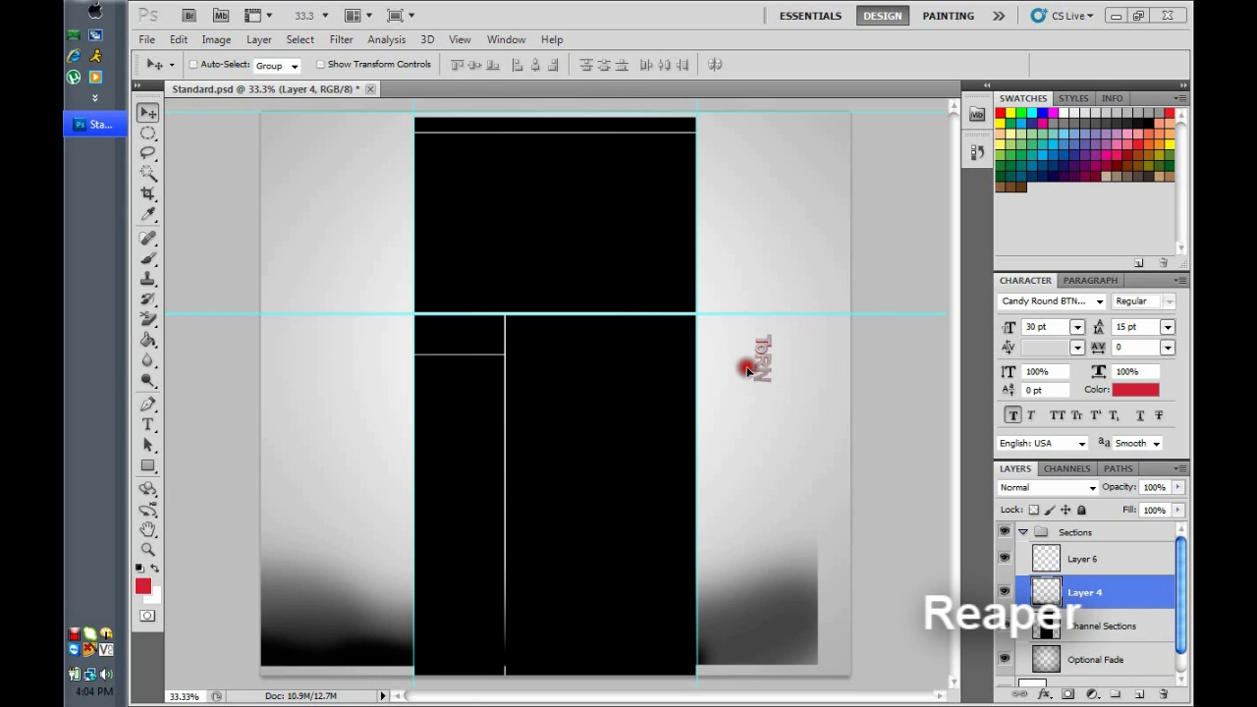
left_click_drag(776, 542, 816, 575)
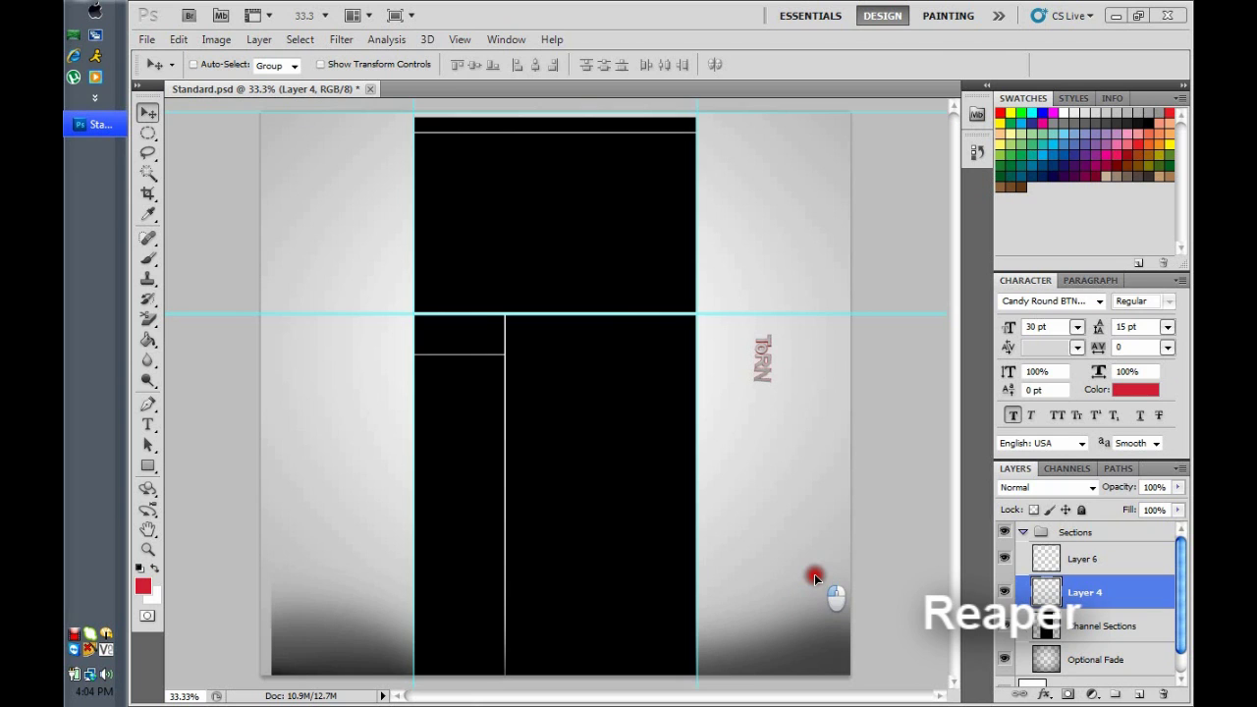
left_click(1058, 560)
left_click(1058, 558)
left_click_drag(763, 359, 710, 353)
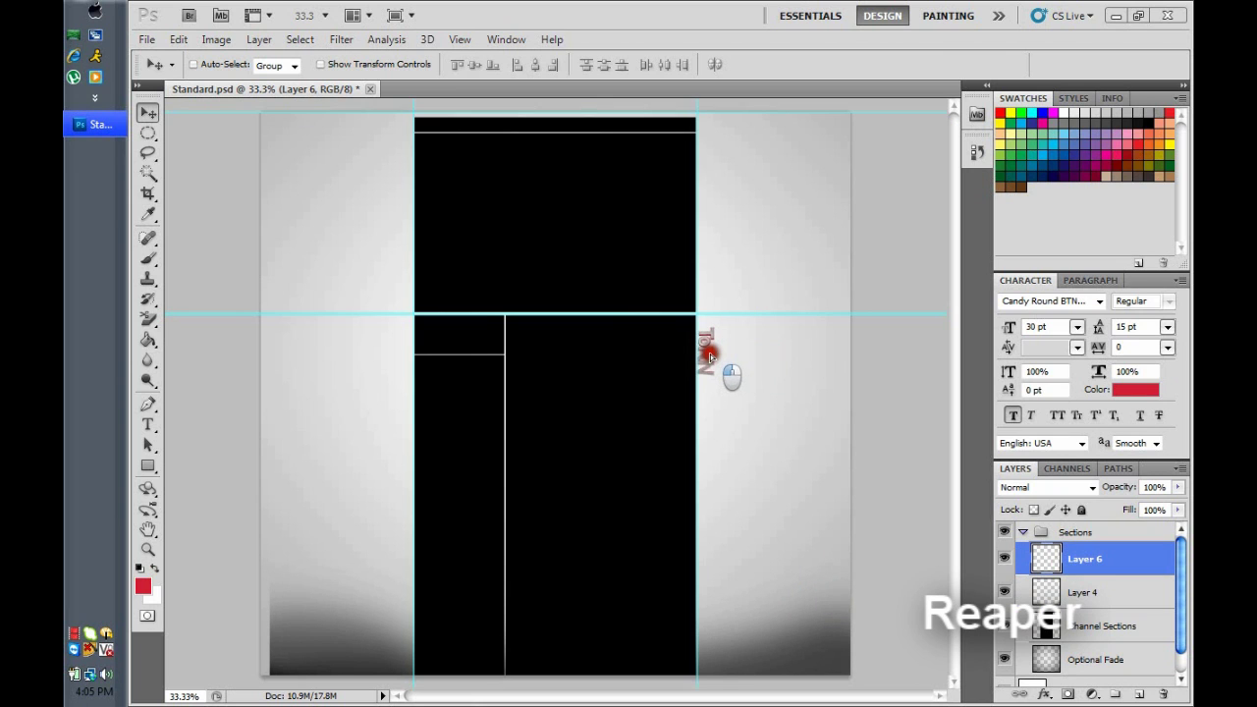
Step: Open the Reaper Text JPEG image from the Desktop
left_click(146, 39)
left_click(172, 74)
left_click(776, 281)
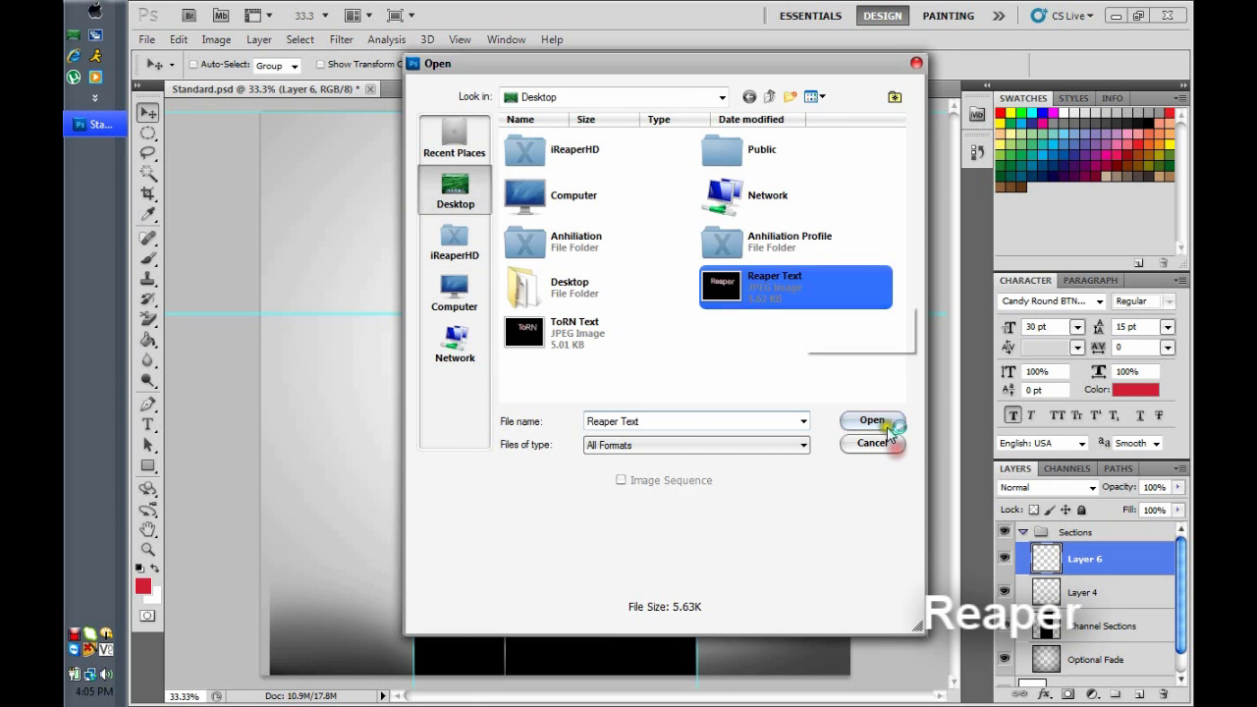
left_click(872, 420)
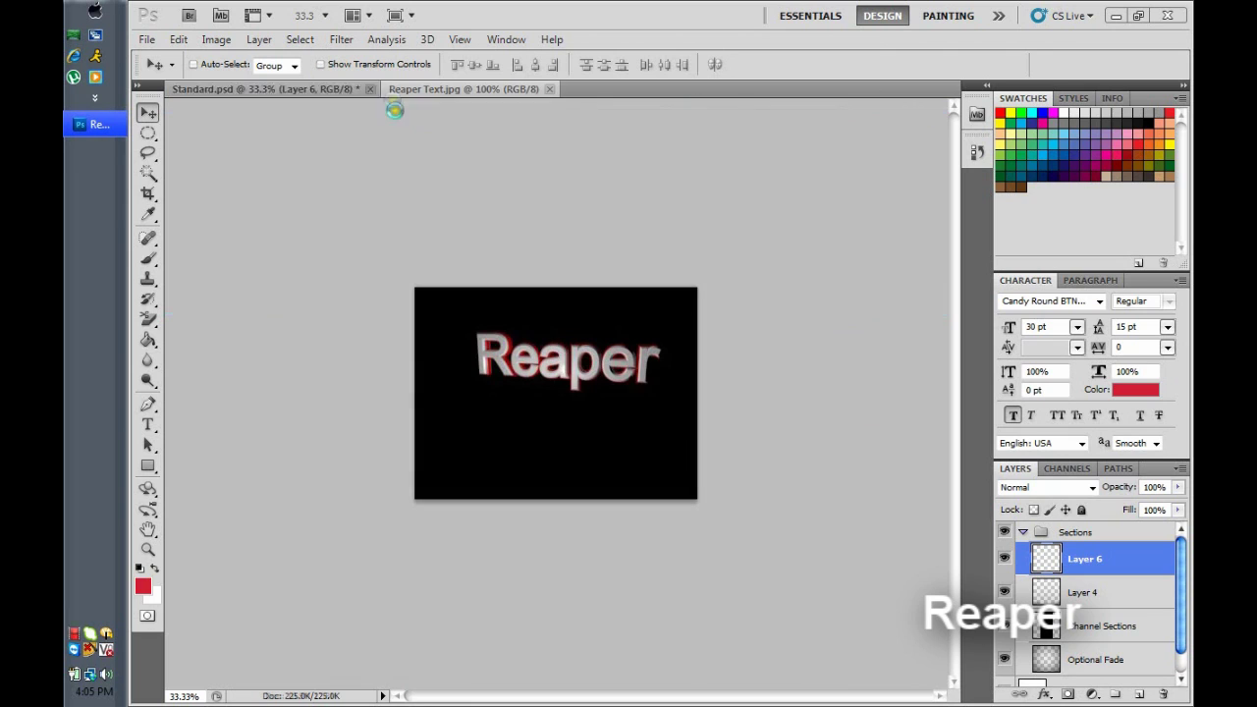
Step: Erase the black background around the Reaper text and inside its letters with the Background Eraser
left_click(148, 321)
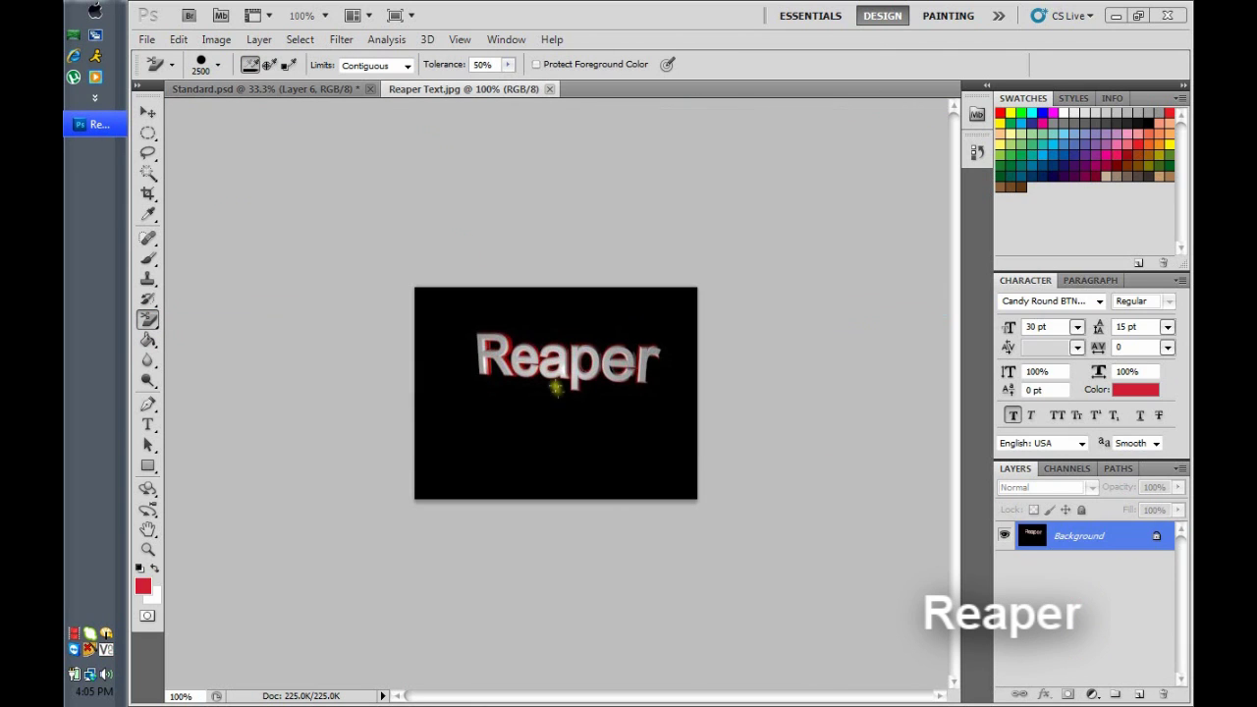
left_click(554, 392)
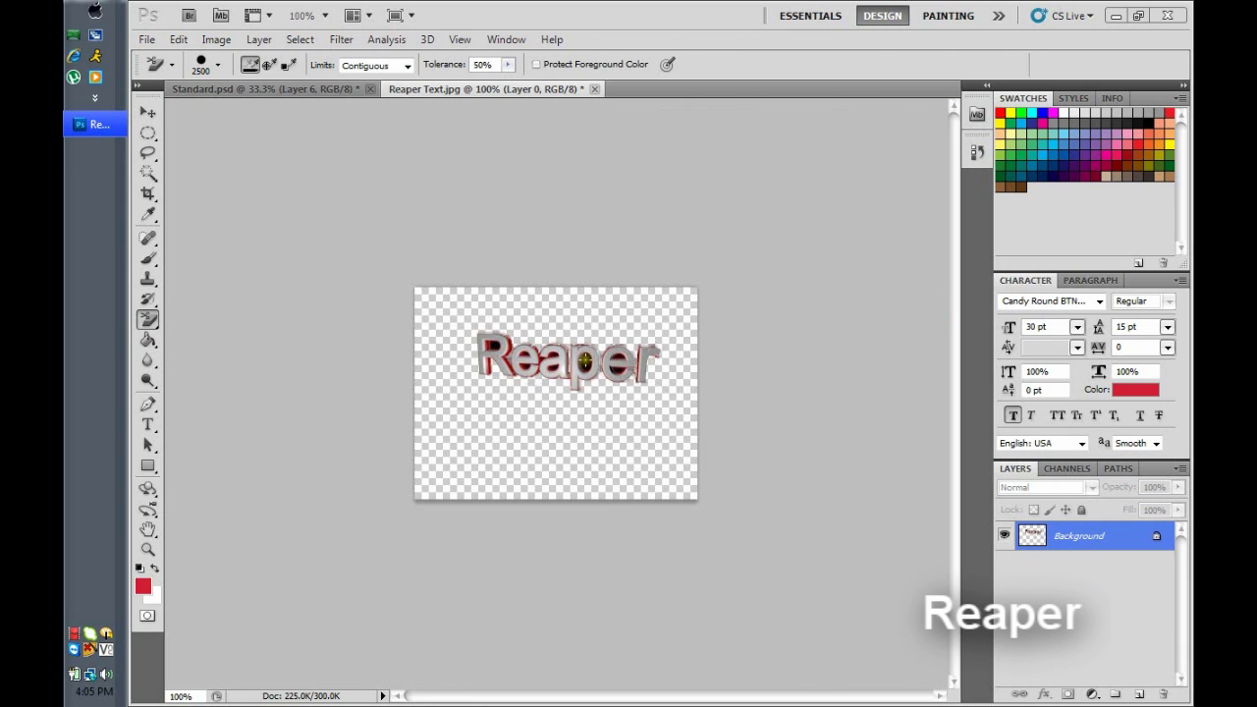
left_click(618, 355)
left_click(585, 362)
left_click(554, 366)
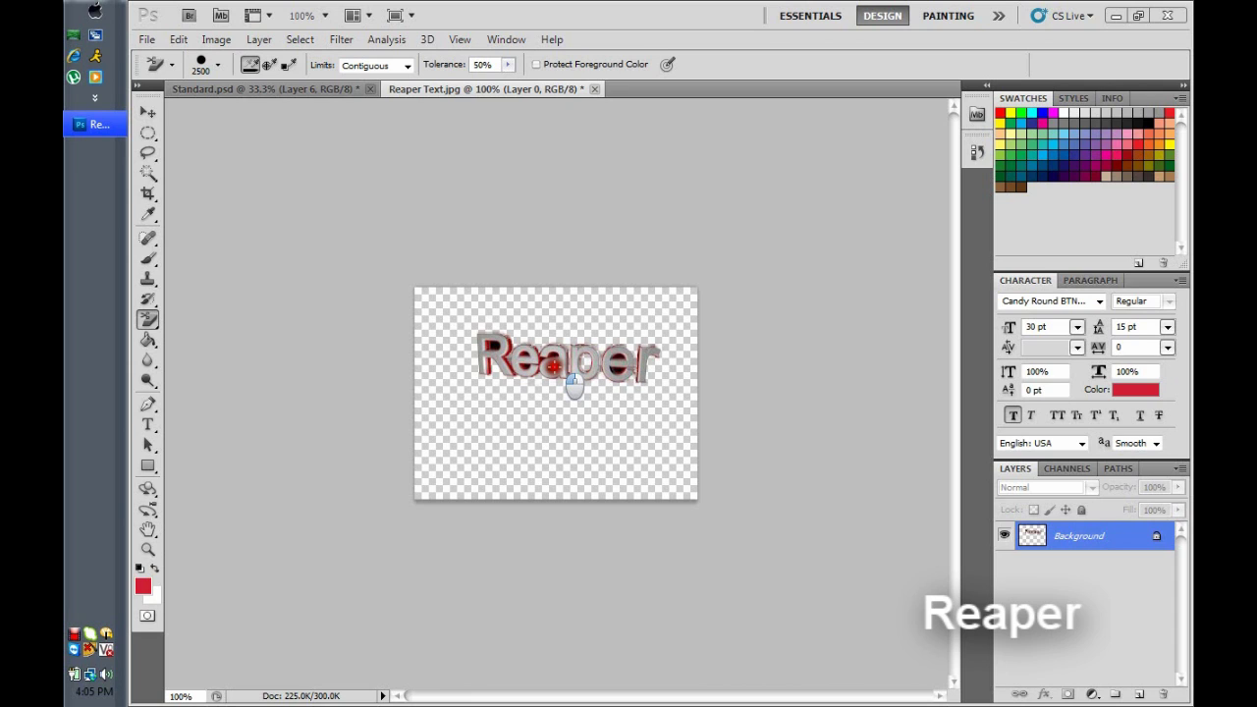
mouse_move(553, 366)
left_mouse_down()
mouse_move(553, 352)
mouse_move(494, 353)
mouse_move(553, 355)
left_mouse_up()
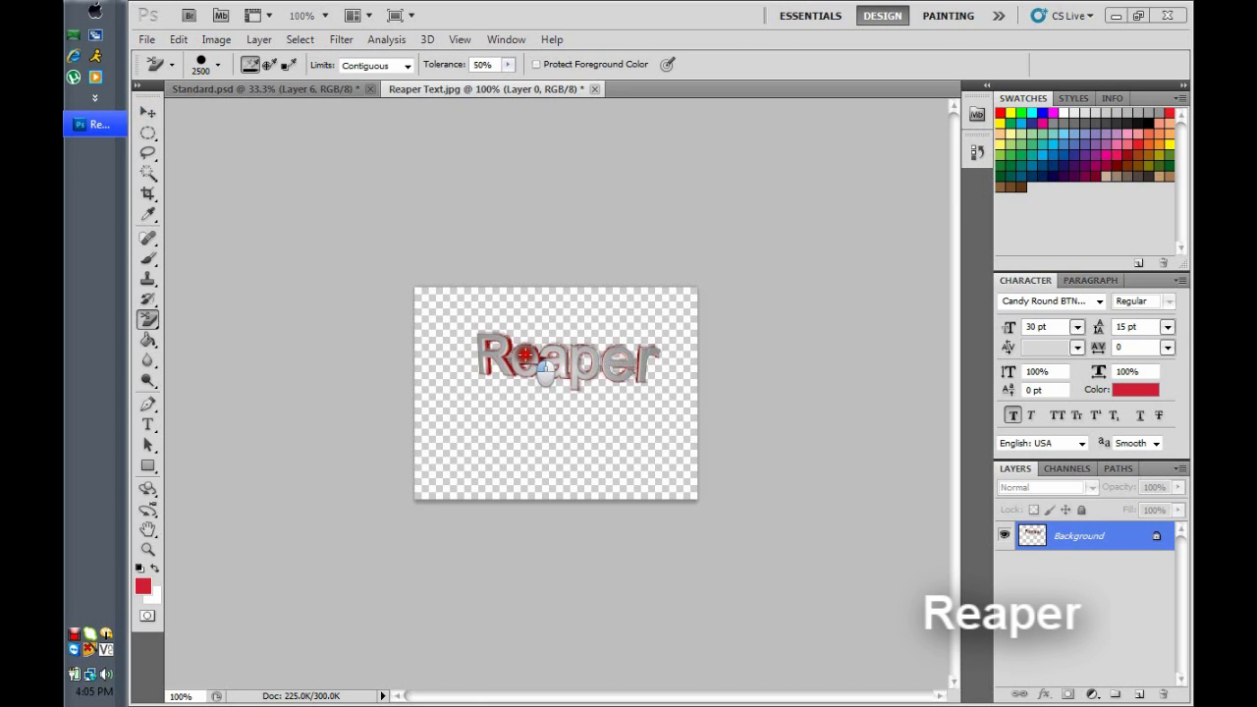
Step: Place the Reaper text, rotated 90° counterclockwise, against the black channel section's left edge in Standard.psd and close Reaper Text.jpg without saving
left_click(146, 113)
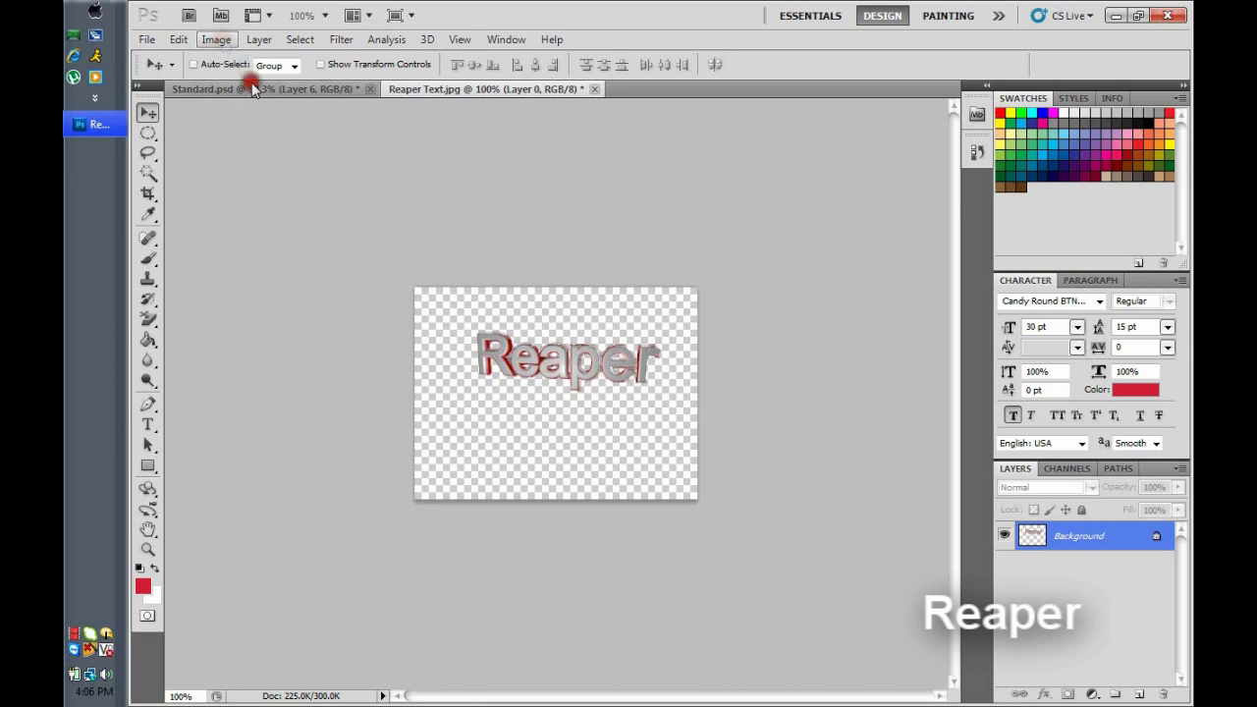
left_click(216, 39)
mouse_move(343, 202)
left_click(449, 227)
left_click_drag(541, 364, 398, 360)
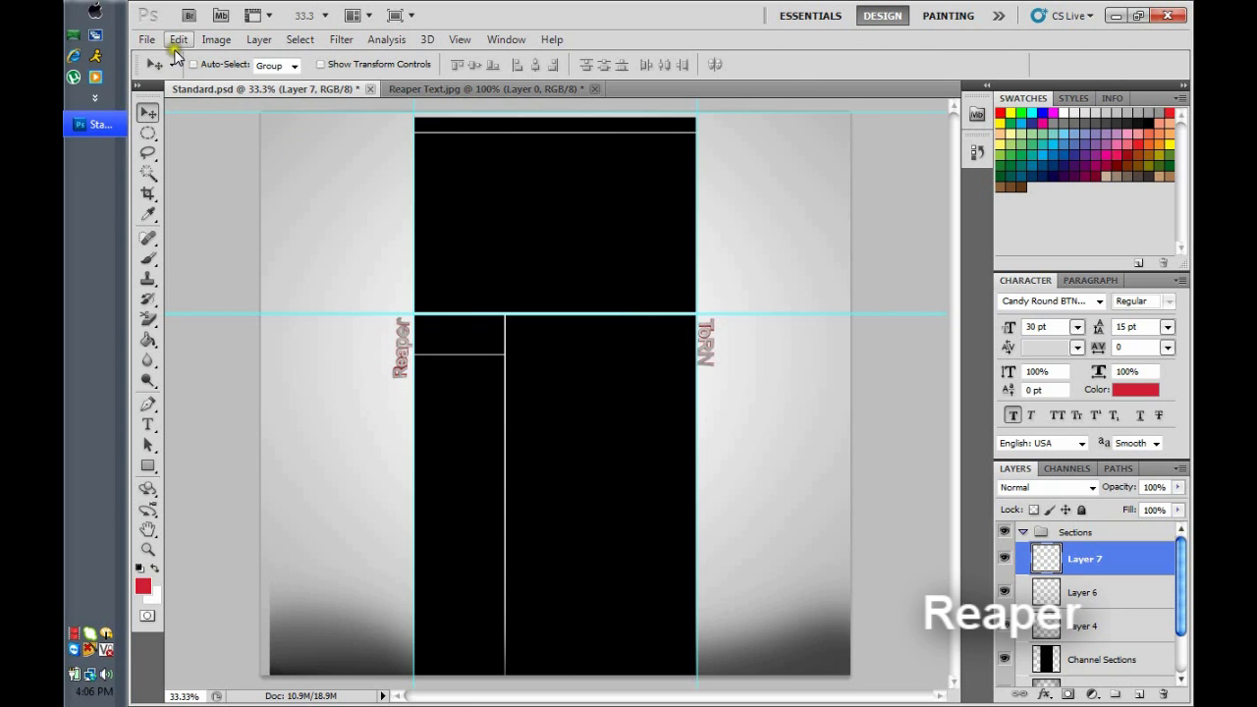
left_click(594, 89)
left_click(648, 270)
Step: Open render 14.png from the C4D Renders folder inside the GFX folder
left_click(144, 39)
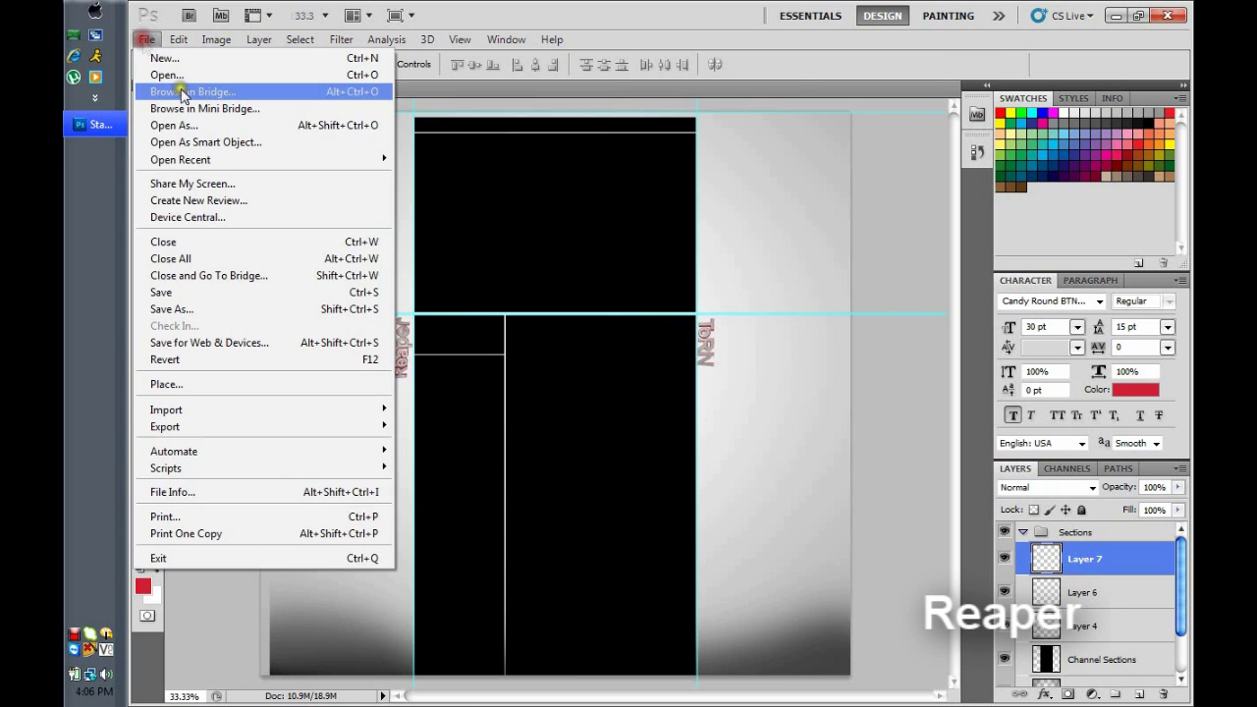
left_click(163, 241)
key("ctrl+o")
double_click(547, 293)
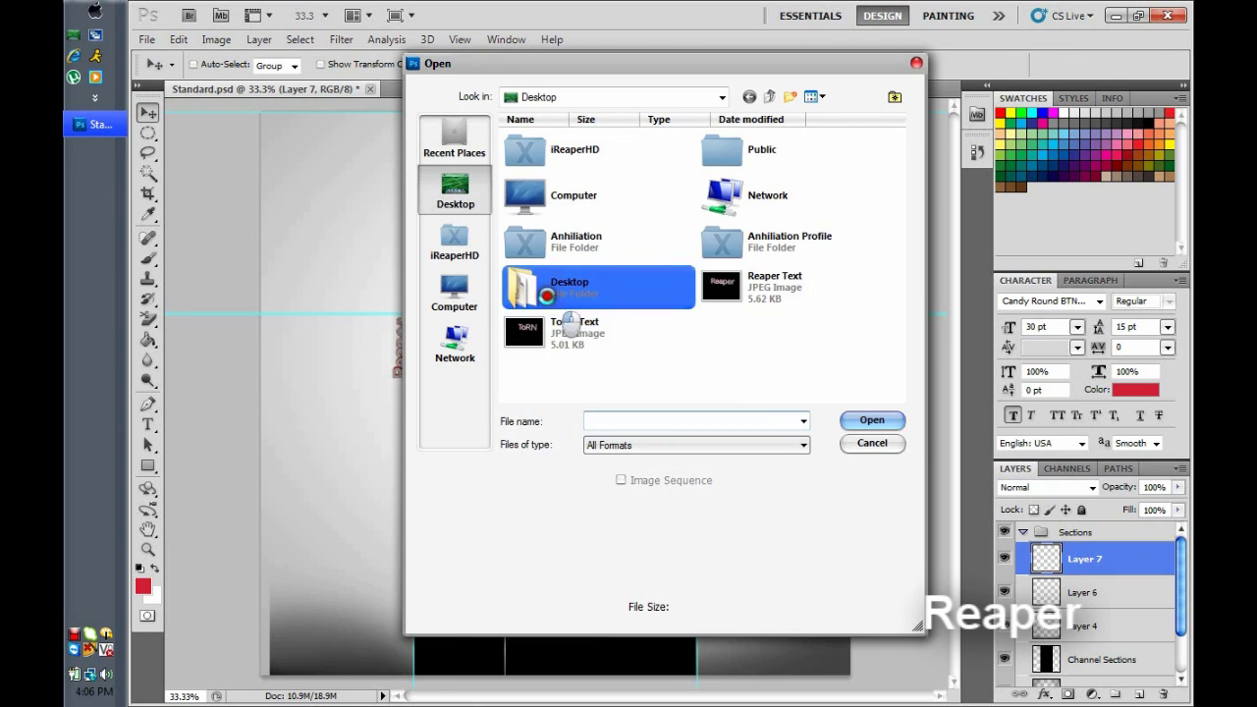
double_click(539, 372)
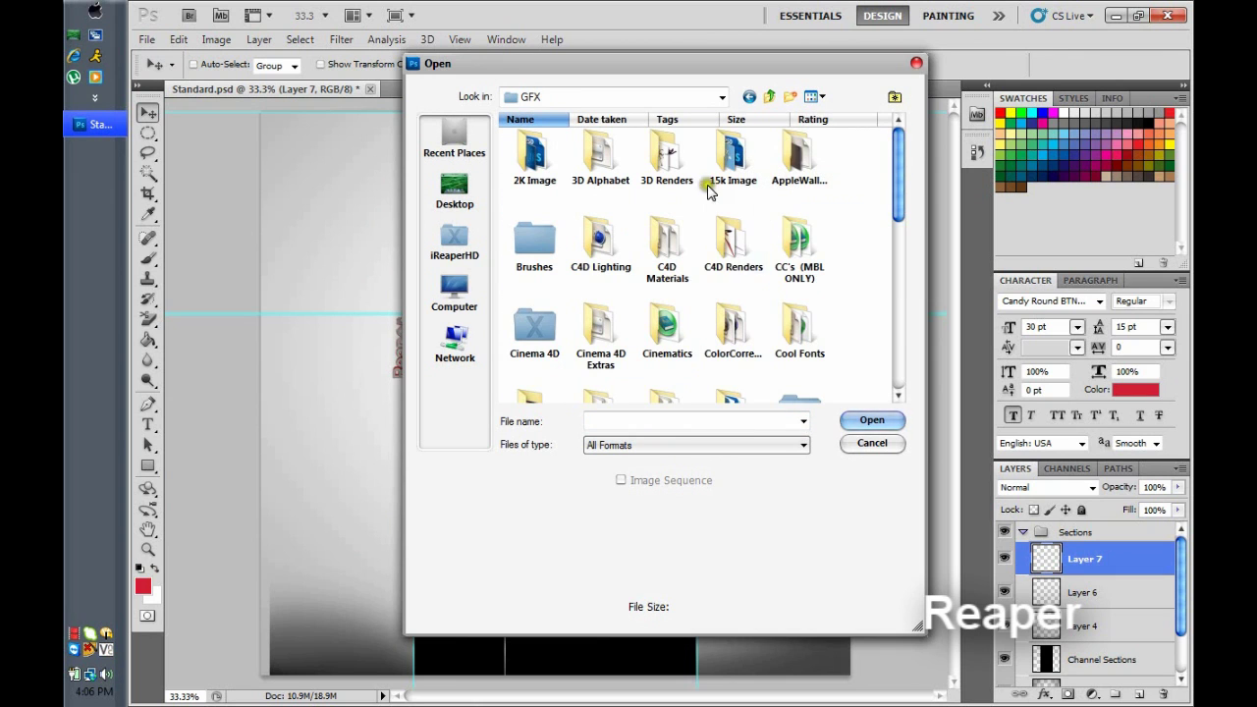
double_click(732, 243)
scroll(876, 298, "down", 5)
scroll(876, 299, "up", 5)
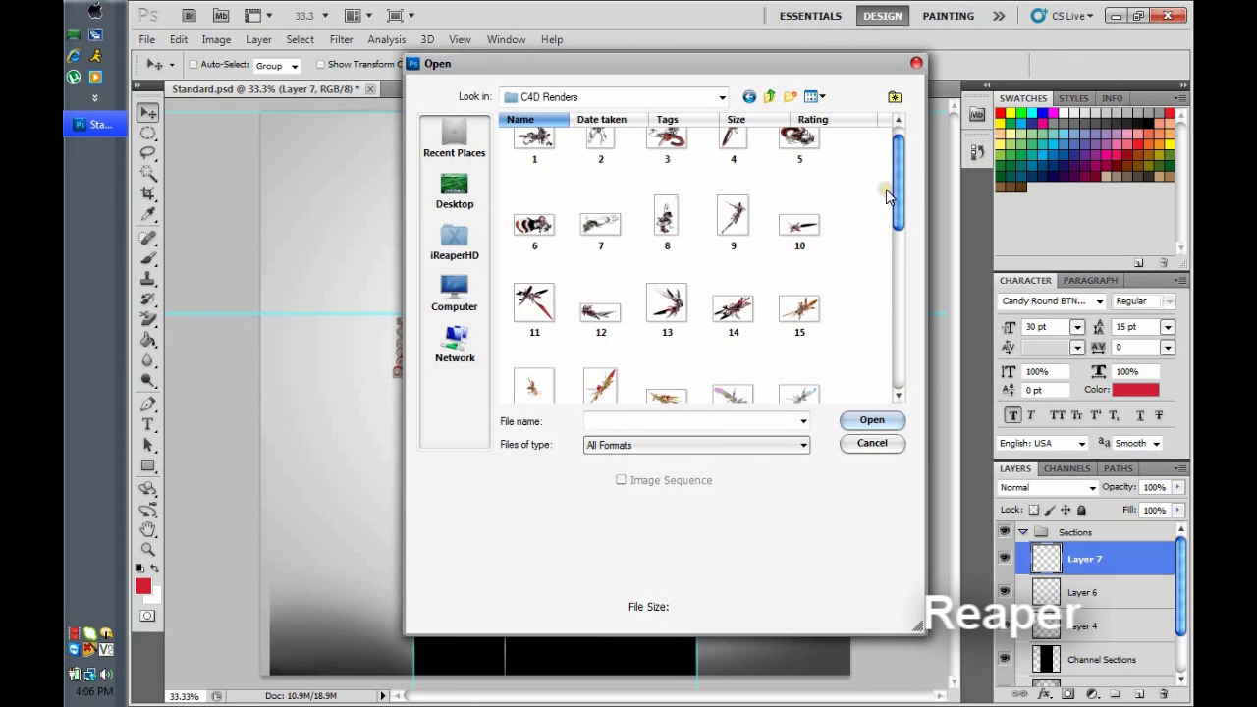
left_click(734, 330)
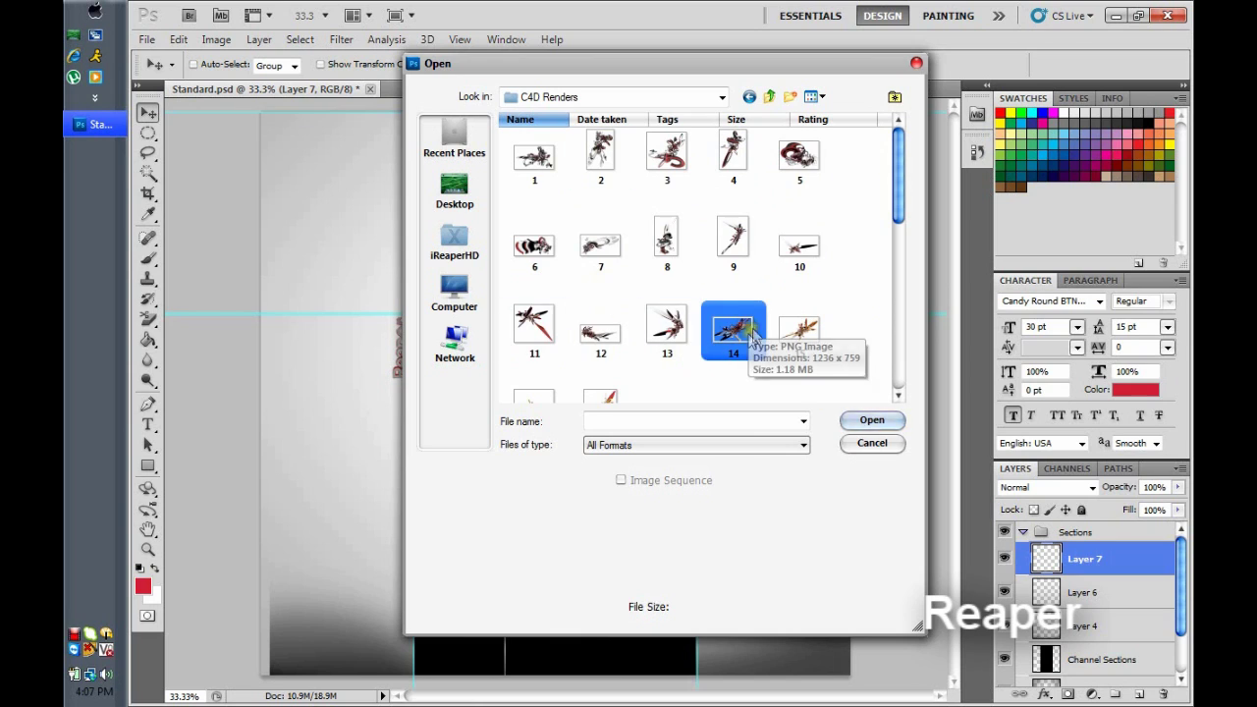
left_click(868, 421)
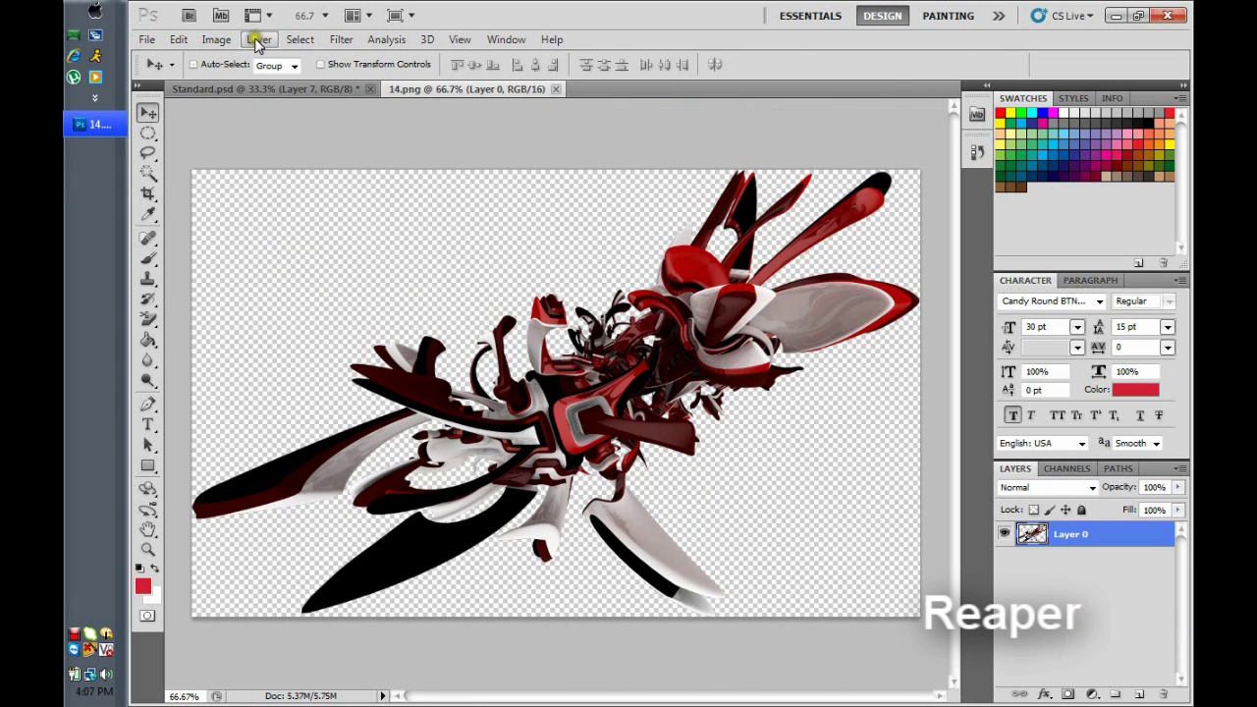
Step: Rotate the 14.png canvas clockwise by an arbitrary angle so the render stands upright with its red end down
left_click(216, 39)
mouse_move(286, 205)
left_click(481, 249)
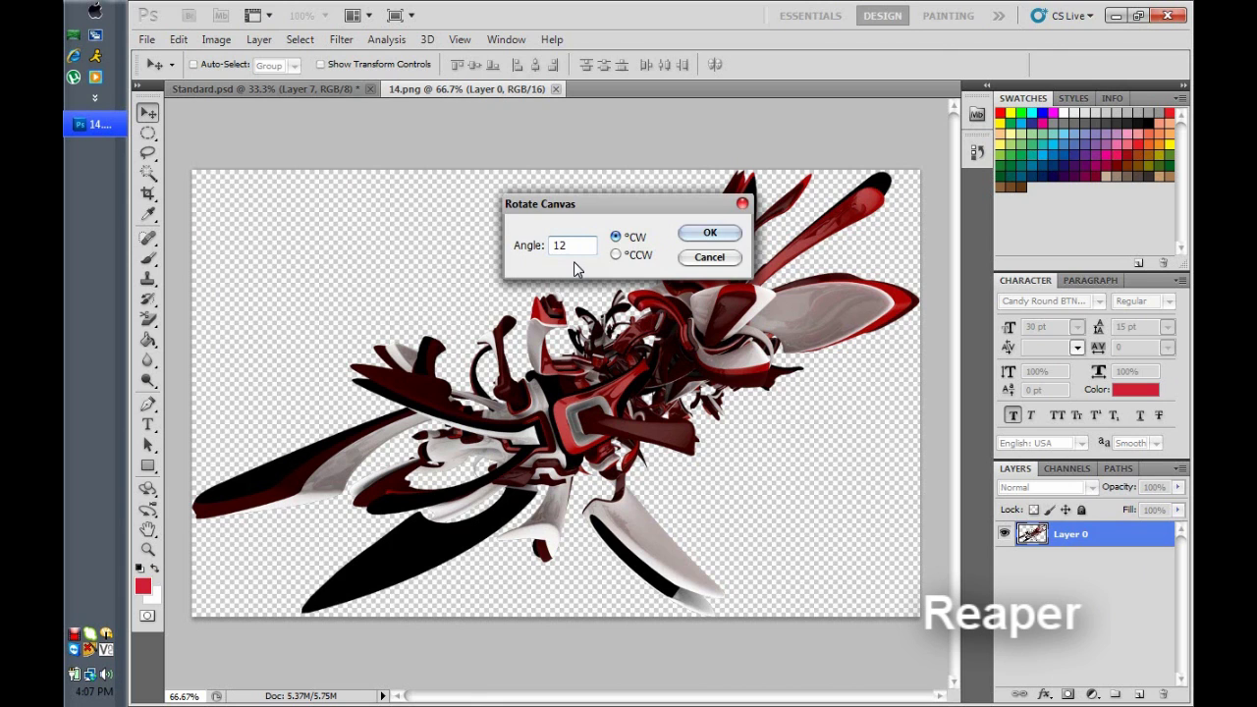
left_click(693, 232)
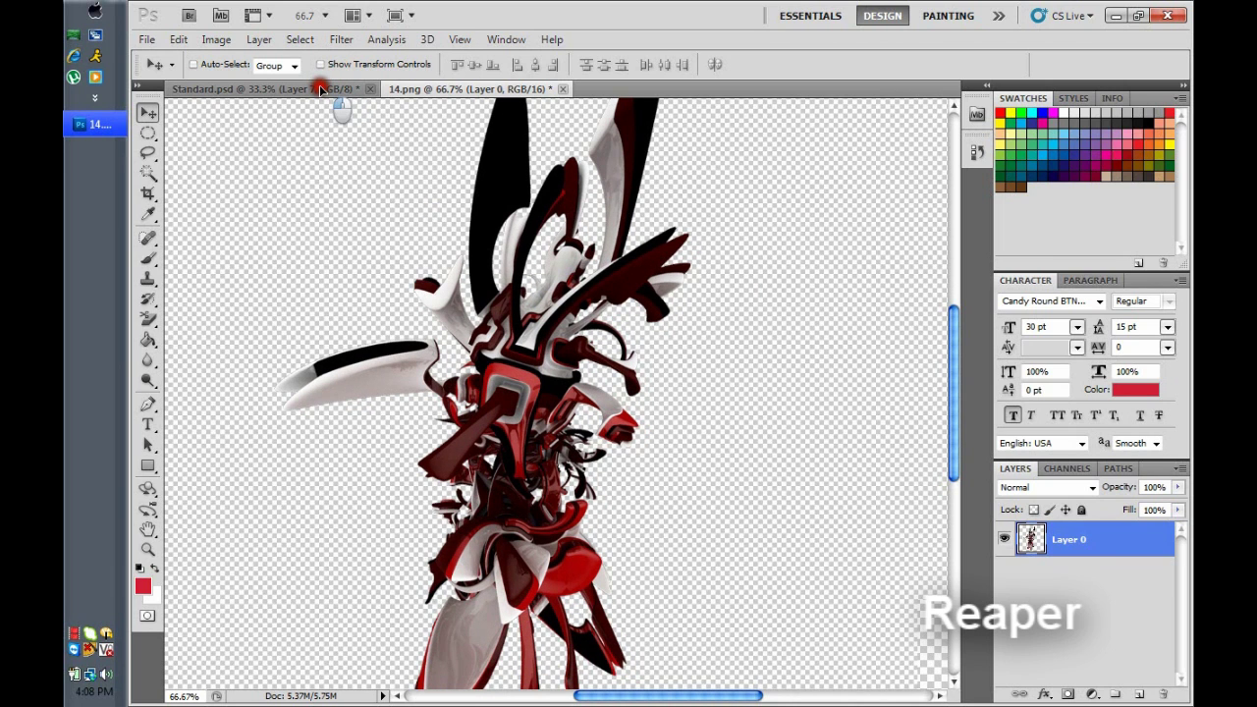
Step: Copy the rotated render into Standard.psd beside the ToRN text and place its layer below Channel Sections
left_click_drag(320, 89, 611, 313)
left_click(625, 280)
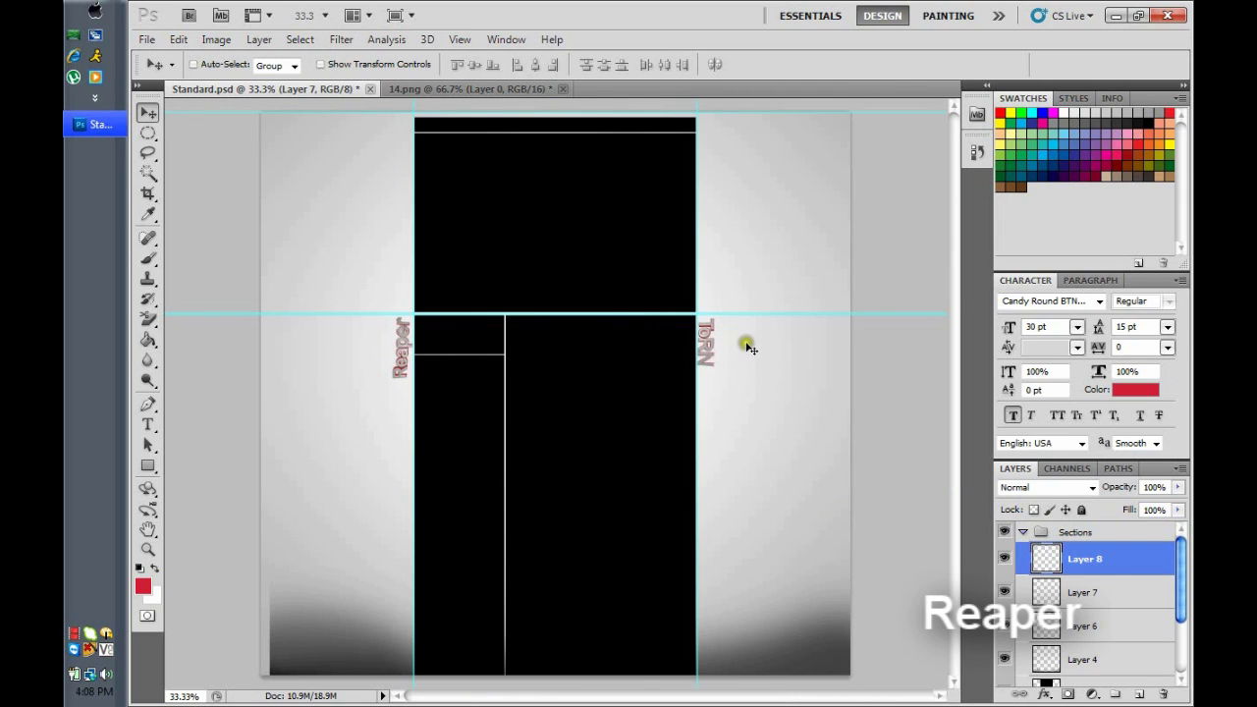
left_click_drag(1046, 558, 1080, 654)
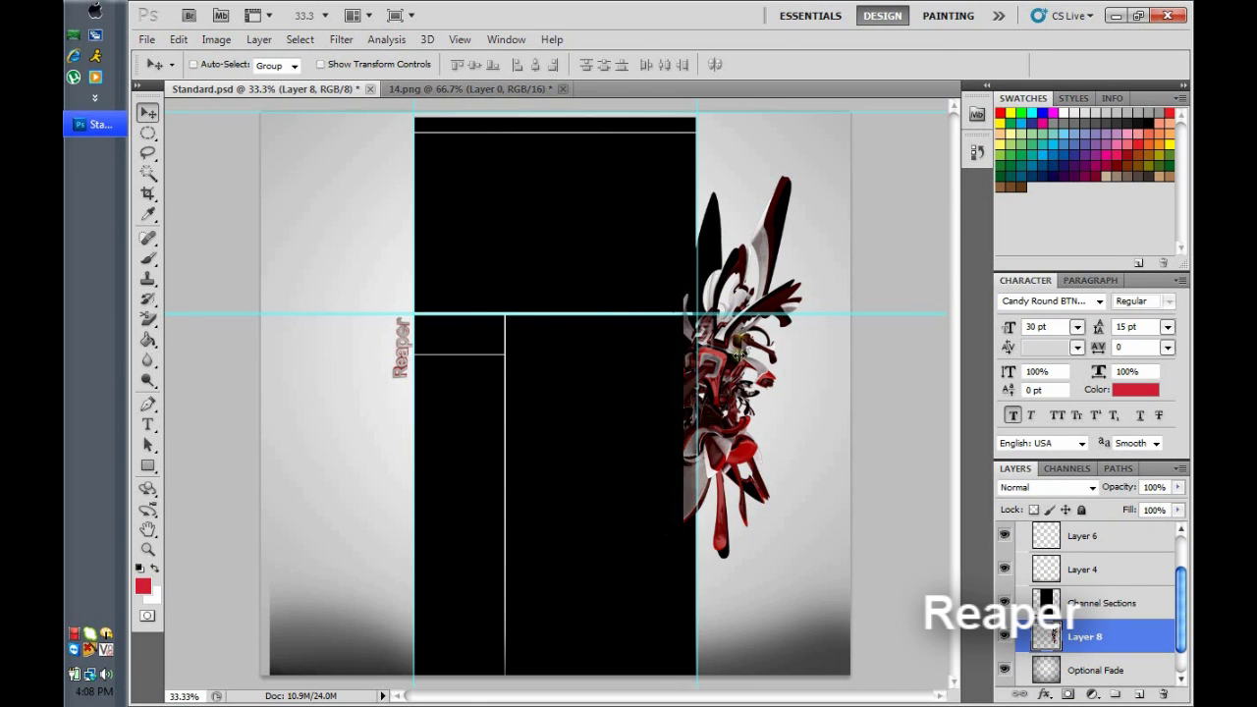
Step: Open render 8.png from the C4D Renders folder
left_click(146, 40)
left_click(167, 76)
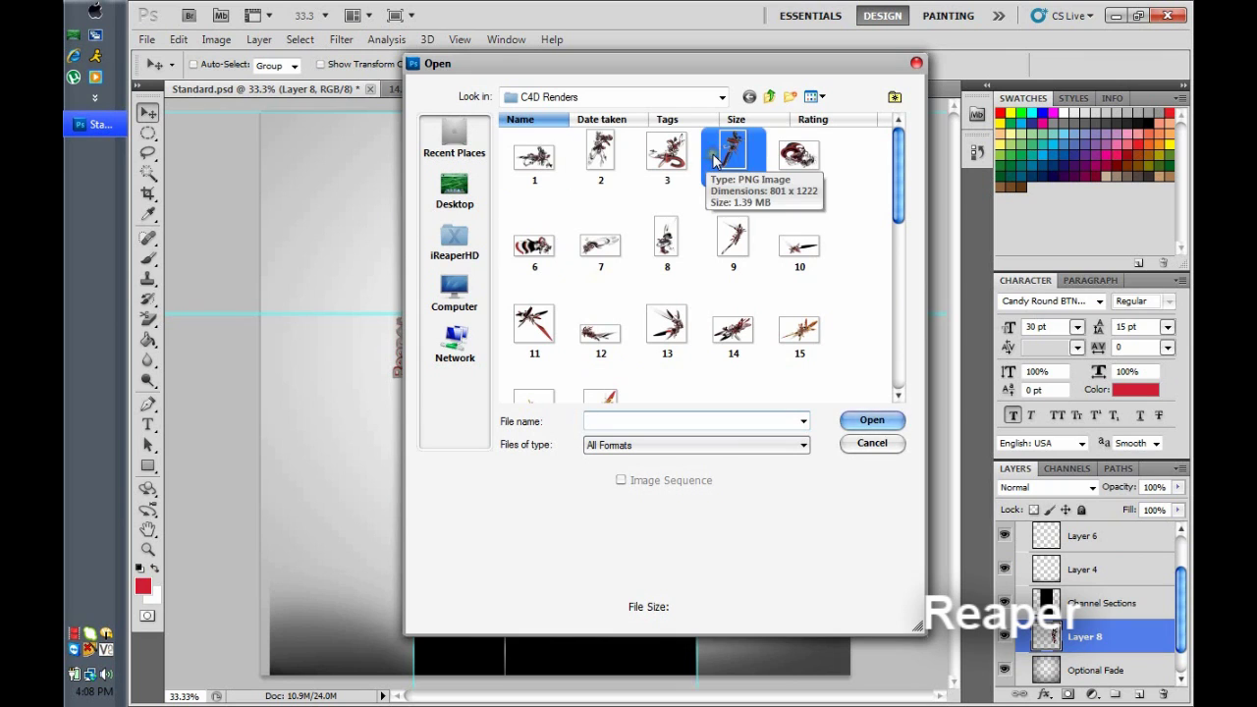
left_click(667, 240)
left_click(870, 421)
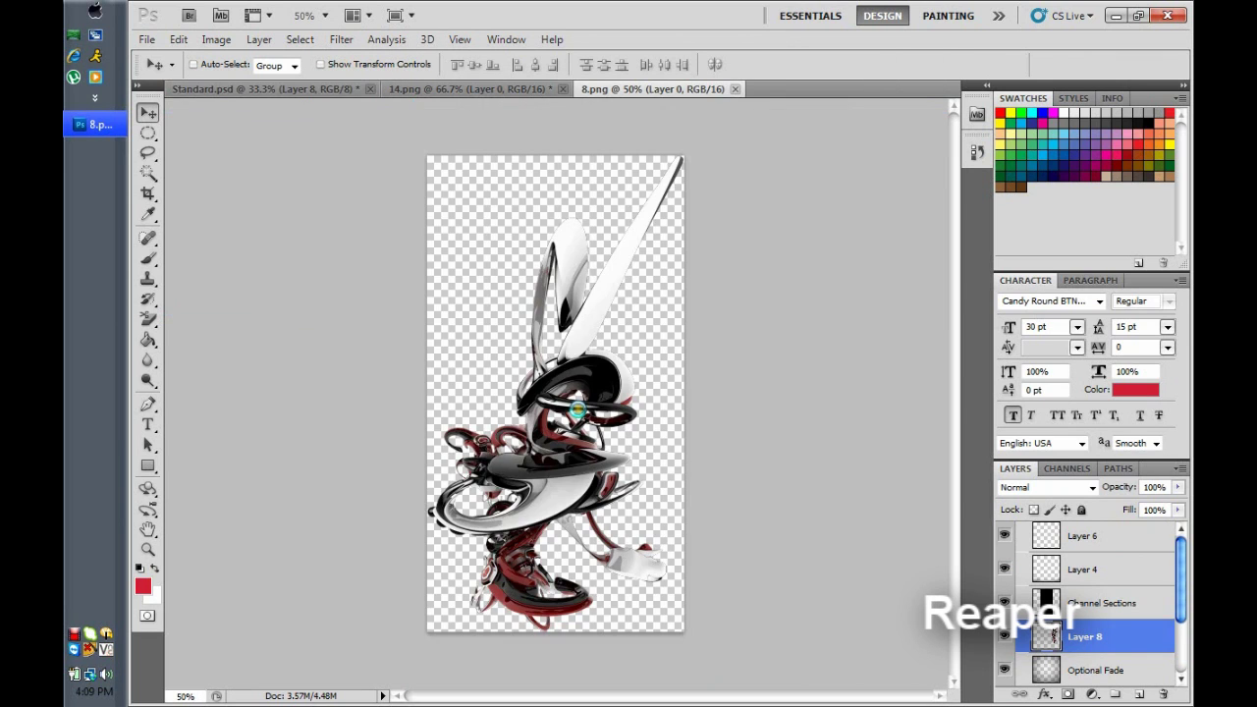
Step: Copy the 8.png render into Standard.psd behind the Reaper text and the black channel section, and close 14.png without saving
left_click_drag(587, 422, 412, 354)
left_click(629, 275)
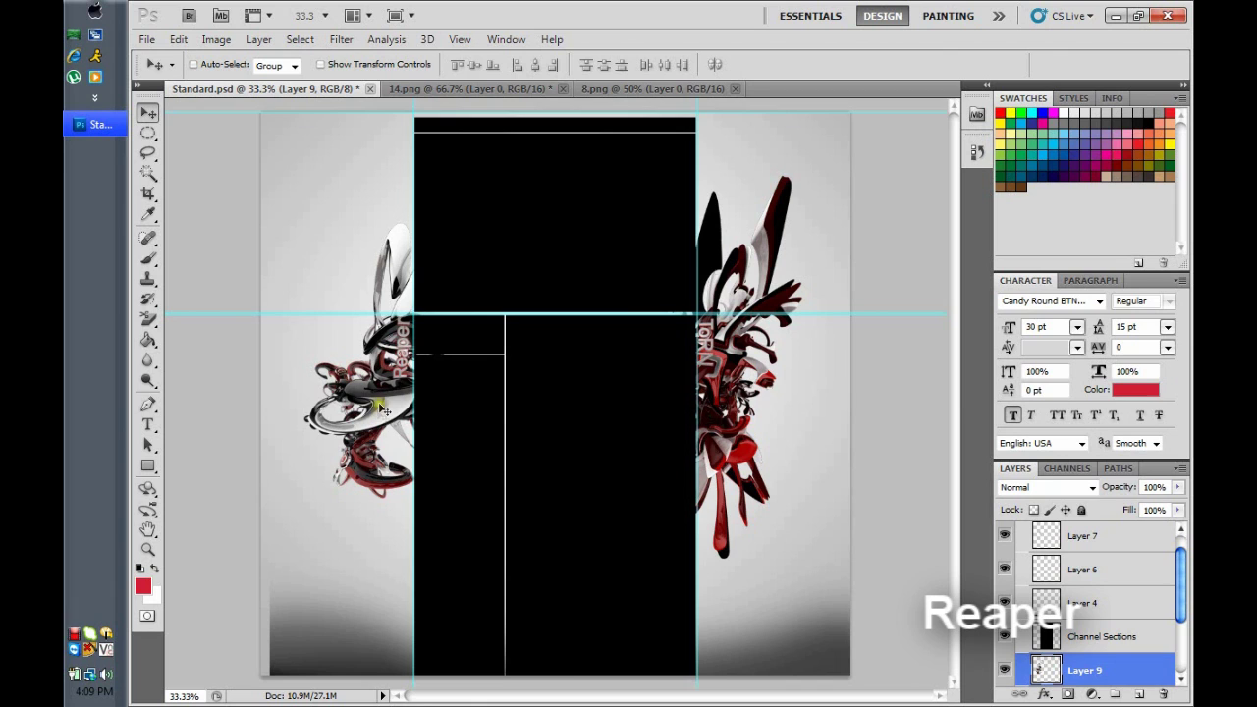
left_click(563, 90)
left_click(641, 268)
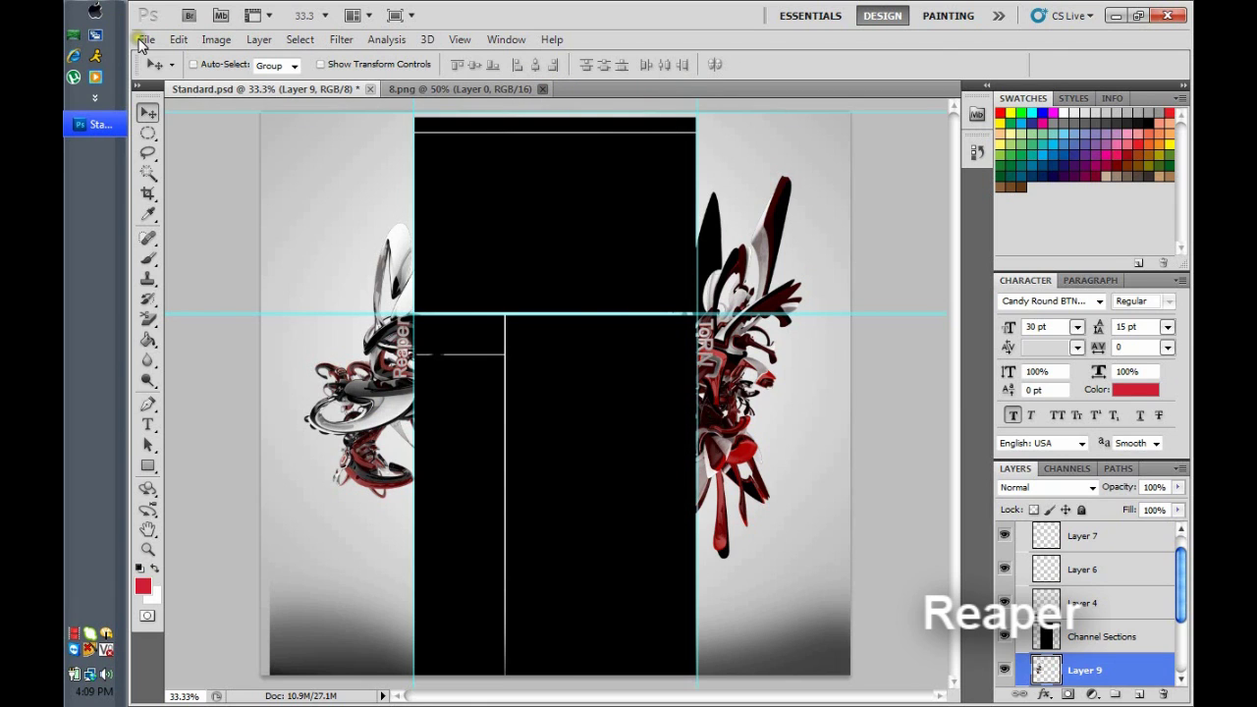
Step: Open the sphere render 3drender2.png from the 3D Renders folder inside GFX
left_click(146, 39)
left_click(172, 74)
left_click(722, 96)
left_click(570, 280)
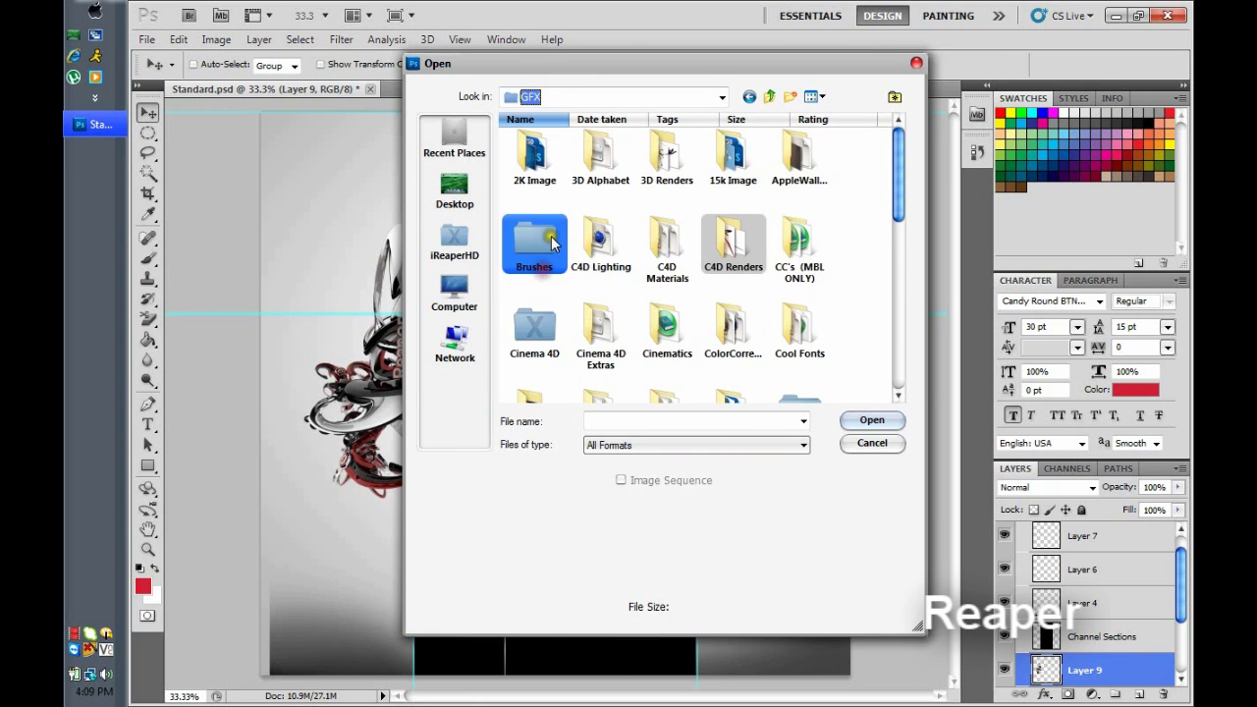
double_click(667, 157)
mouse_move(897, 197)
left_mouse_down()
mouse_move(873, 234)
mouse_move(875, 197)
left_mouse_up()
left_click(533, 155)
left_click(871, 420)
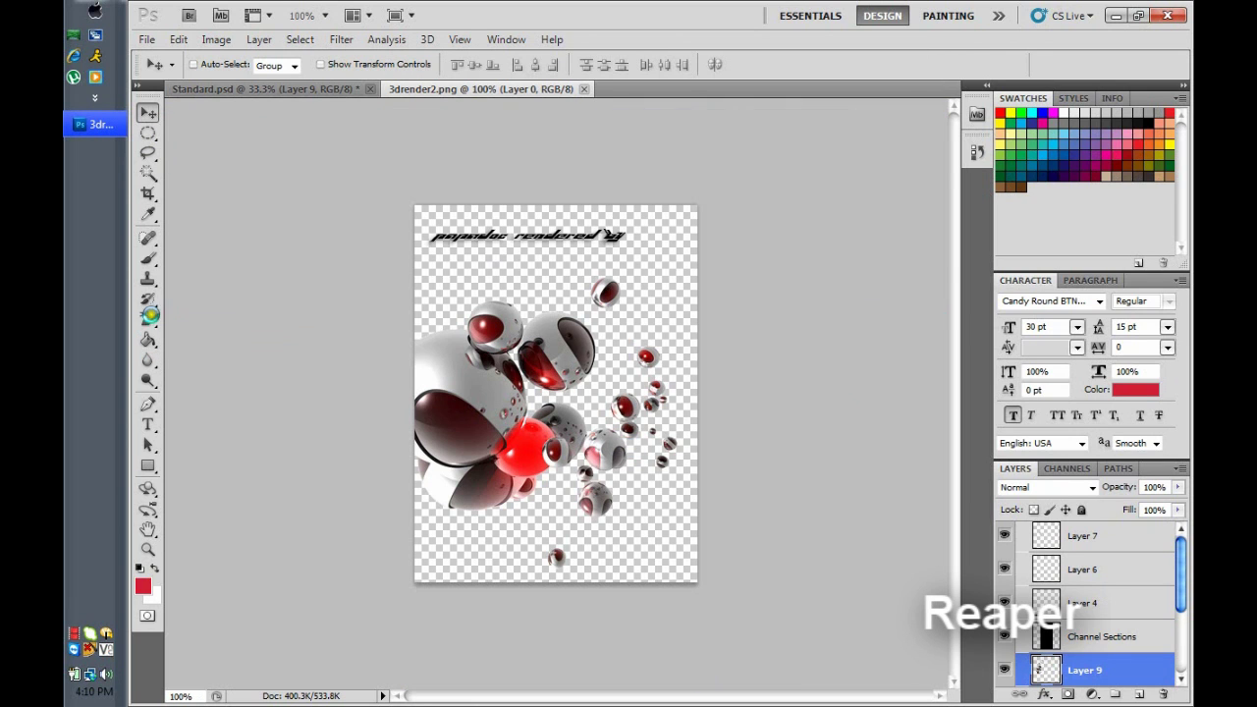
Step: Erase the credit text above the spheres in 3drender2.png with the Eraser tool
left_click(148, 316)
right_click(149, 318)
left_click(201, 317)
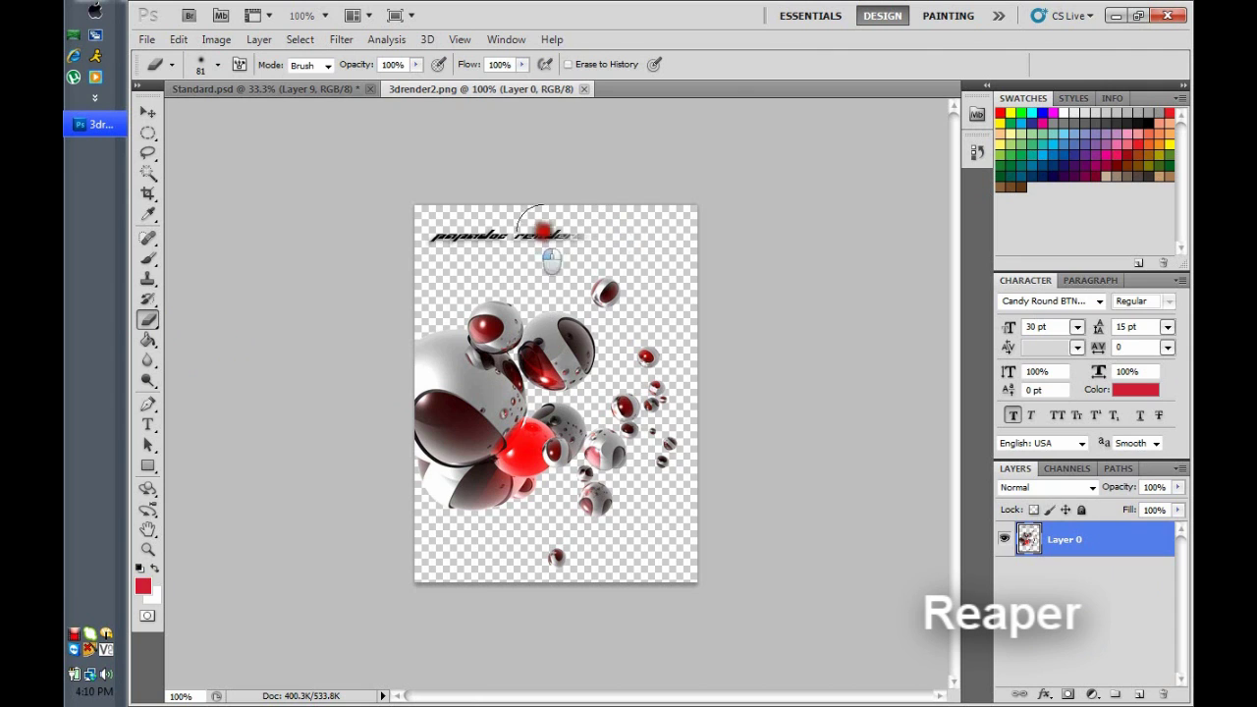
left_click_drag(542, 232, 436, 230)
Step: Copy the spheres into the lower-left corner of the black channel section in Standard.psd, with their layer directly above Channel Sections
left_click(148, 112)
left_click_drag(520, 432, 457, 626)
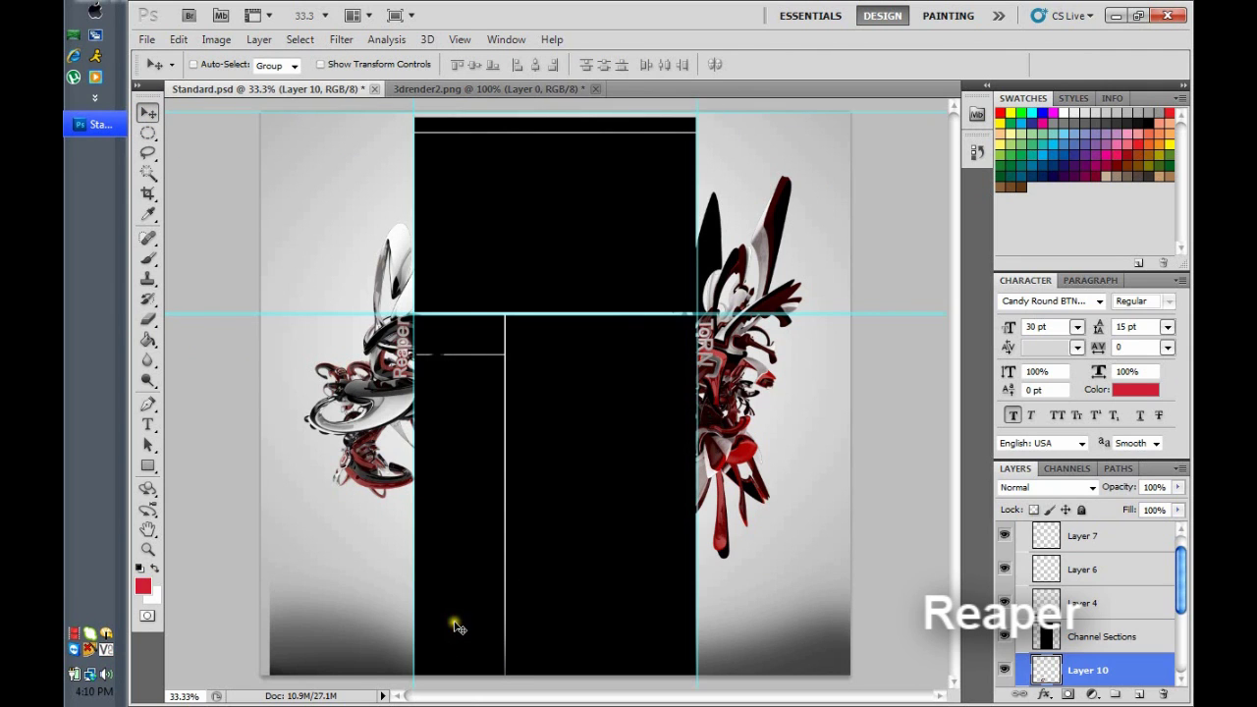
left_click_drag(1119, 672, 1109, 623)
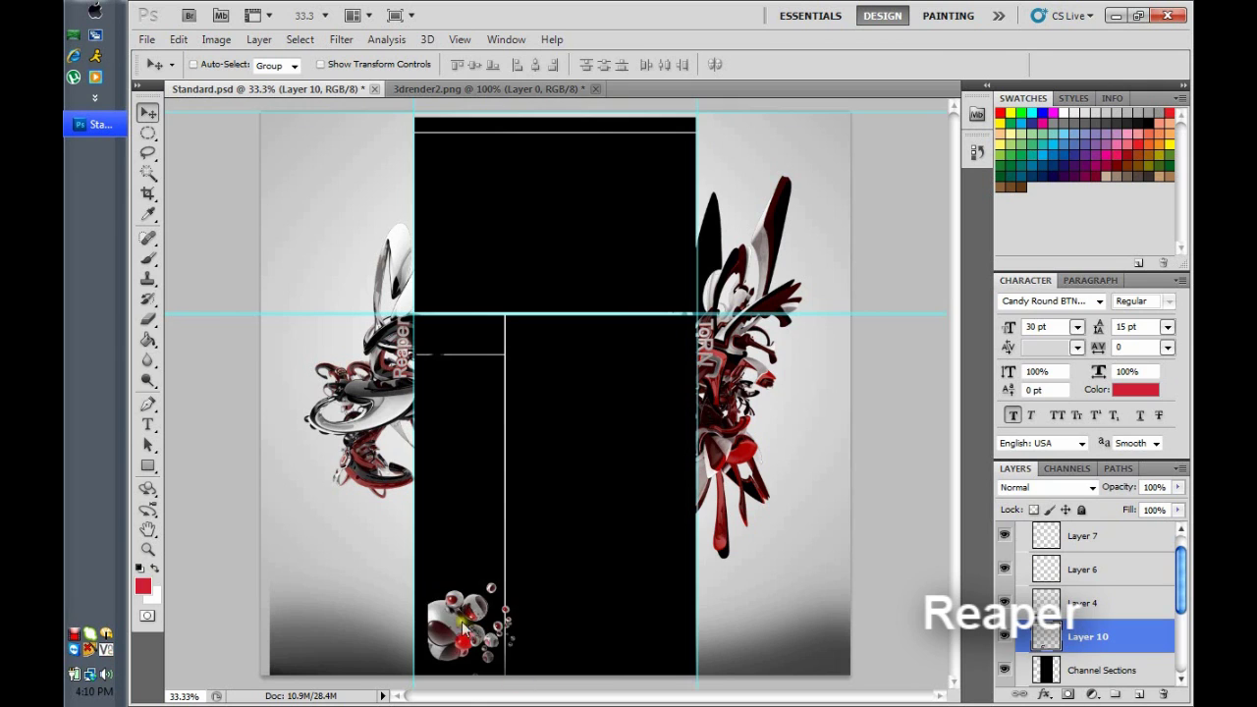
left_click_drag(465, 629, 458, 626)
Step: Select Layer 4 and move its dark fade slightly upward along the lower edge of the canvas
mouse_move(1179, 572)
left_mouse_down()
mouse_move(1178, 634)
mouse_move(1175, 587)
left_mouse_up()
left_click(1043, 559)
mouse_move(758, 666)
left_mouse_down()
mouse_move(758, 592)
mouse_move(756, 628)
mouse_move(776, 655)
left_mouse_up()
Step: Paint over the gaps along the canvas's bottom edge on Layer 4 with a soft dark grey Linear Burn brush
left_click(149, 260)
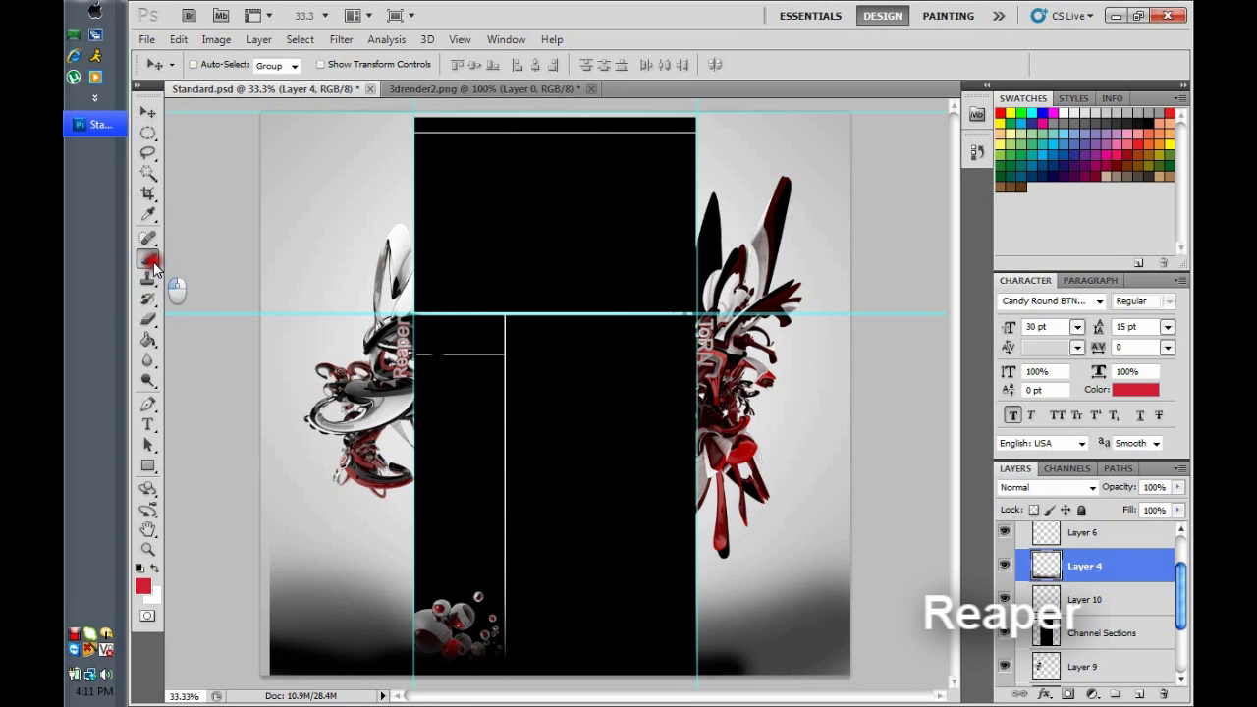
left_click(218, 65)
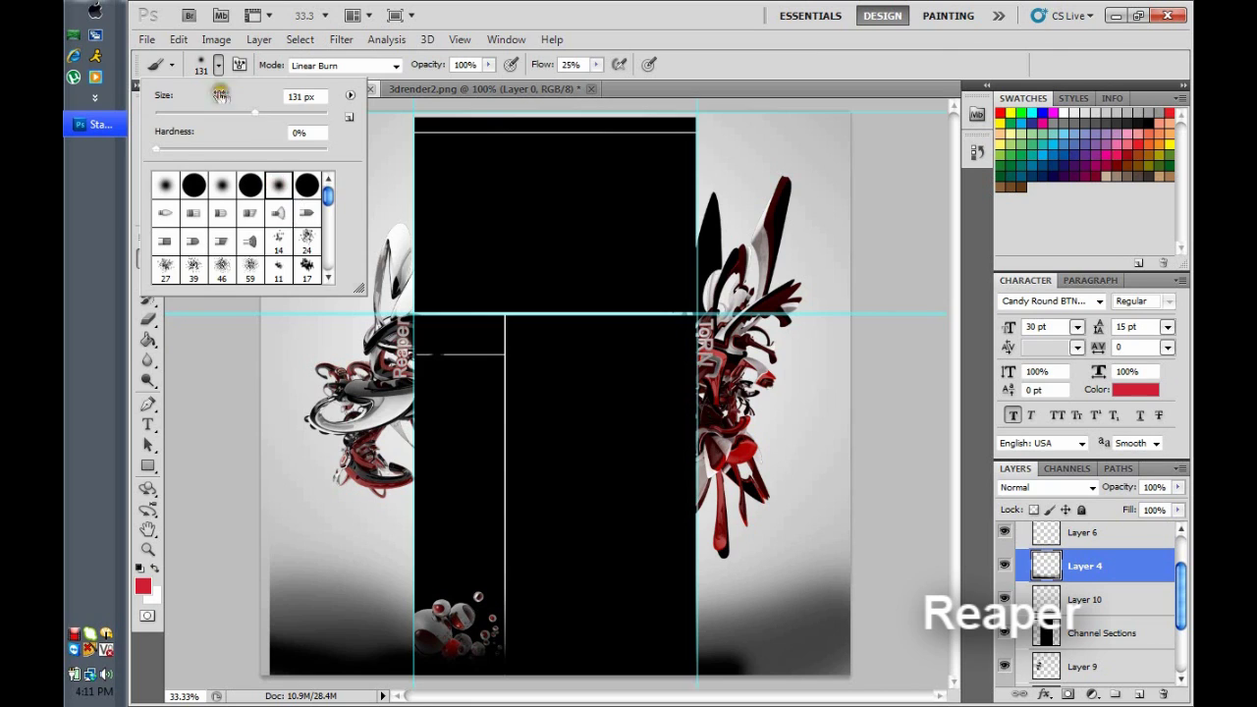
mouse_move(753, 677)
left_mouse_down()
mouse_move(788, 667)
mouse_move(910, 520)
mouse_move(749, 666)
mouse_move(848, 661)
mouse_move(631, 673)
left_mouse_up()
left_click(1127, 124)
mouse_move(828, 631)
left_mouse_down()
mouse_move(860, 649)
mouse_move(724, 672)
mouse_move(465, 682)
mouse_move(490, 670)
mouse_move(380, 664)
mouse_move(271, 639)
mouse_move(436, 666)
mouse_move(379, 662)
left_mouse_up()
left_click(143, 115)
Step: Close 3drender2.png without saving its changes
left_click(590, 88)
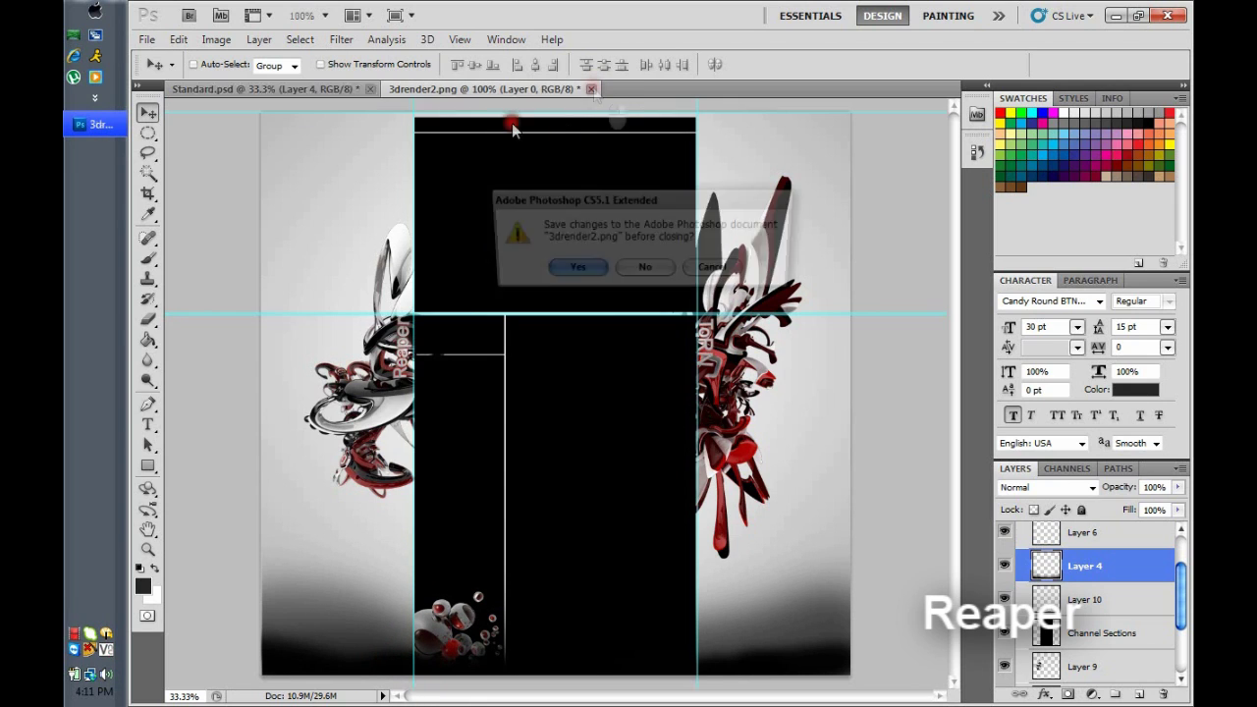
left_click(645, 270)
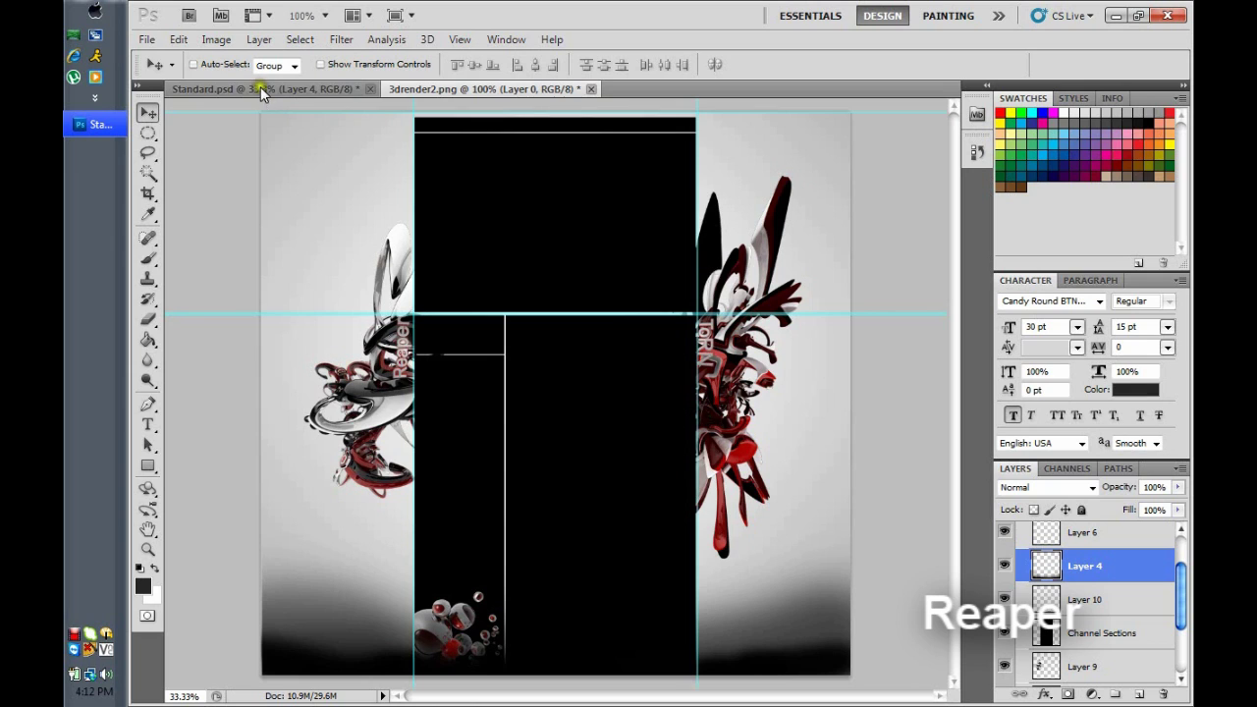
right_click(553, 314)
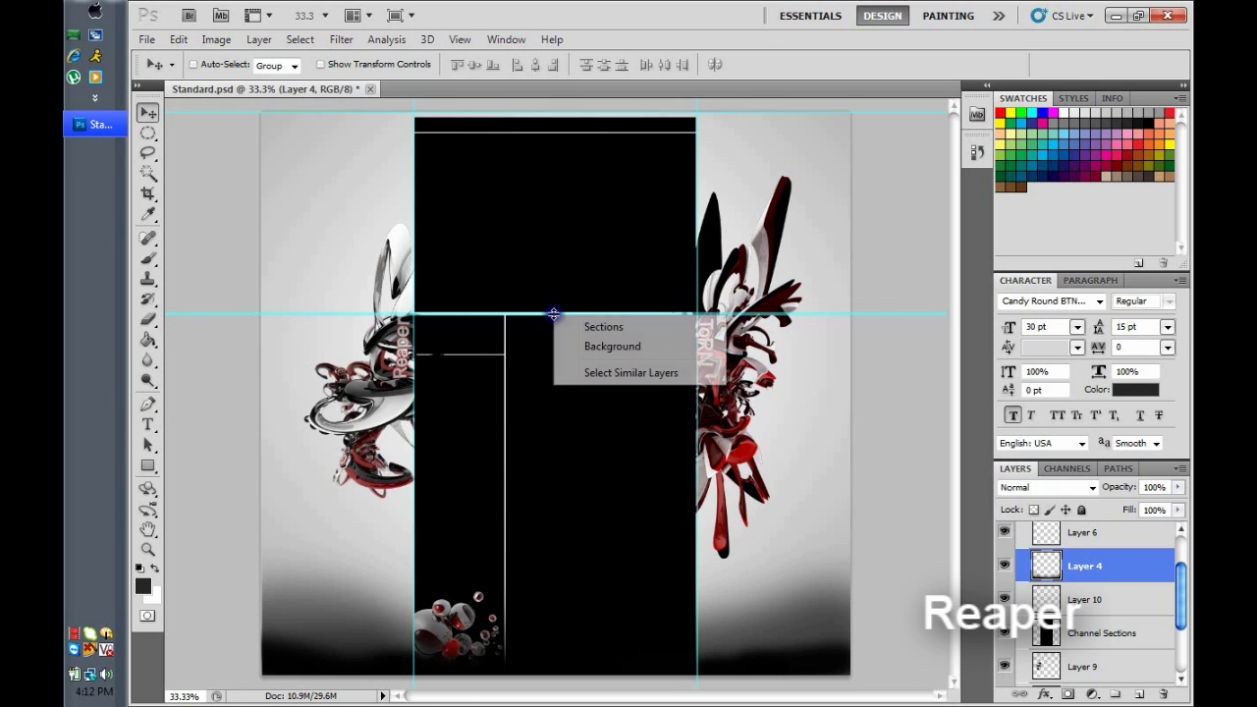
left_click(149, 307)
Step: Draw a text box at the top of the wide column in the lower part of the black channel section
left_click(148, 423)
left_click_drag(503, 316, 669, 357)
left_click(1054, 579)
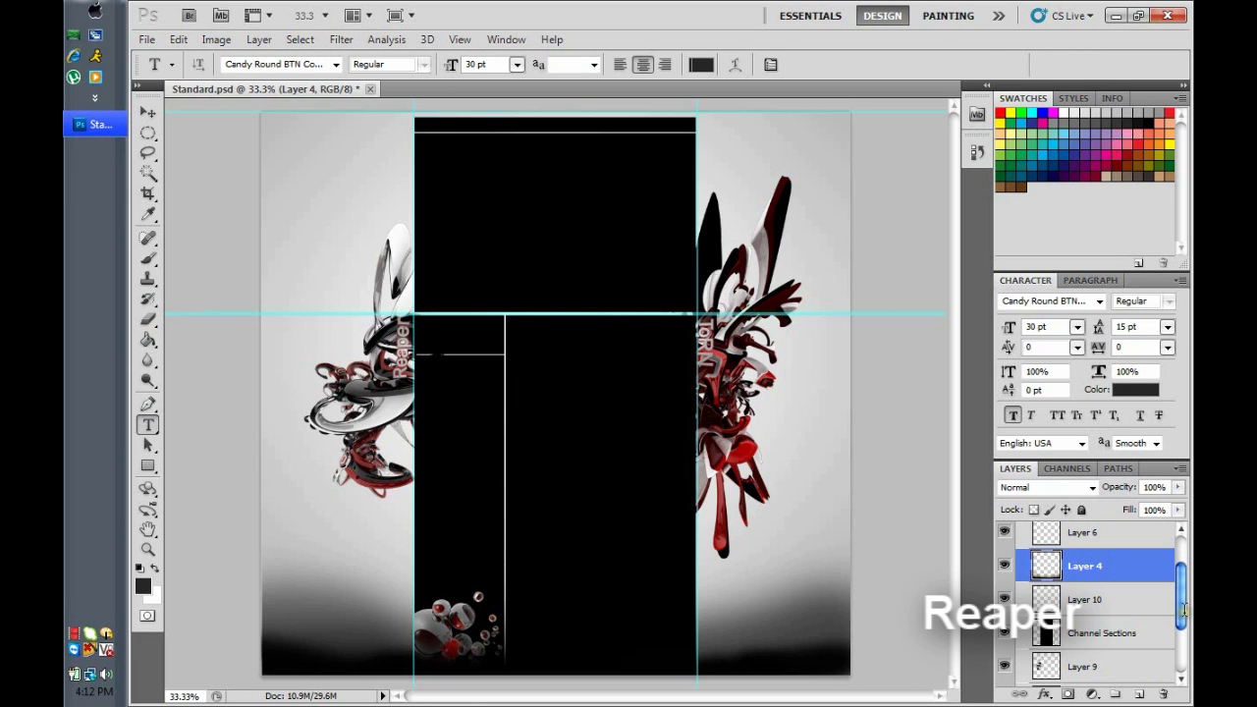
Step: Add a new empty layer above the text layer with the default settings
left_click(260, 39)
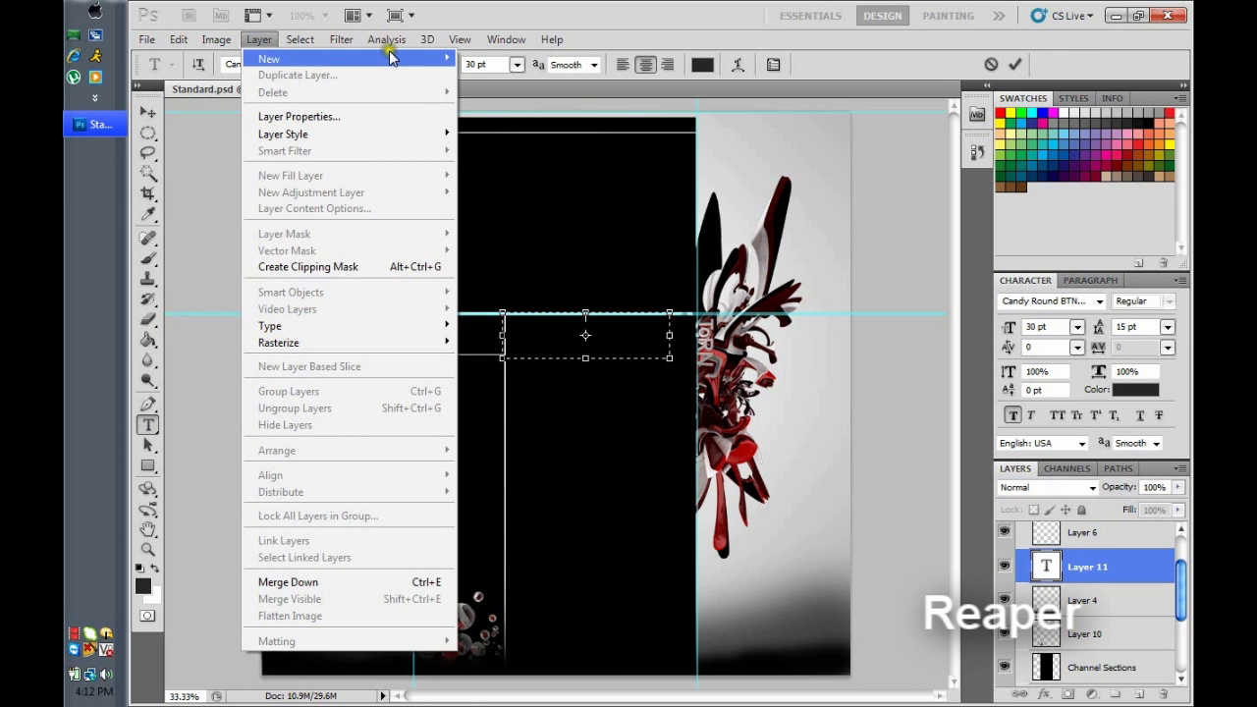
mouse_move(389, 57)
left_click(463, 61)
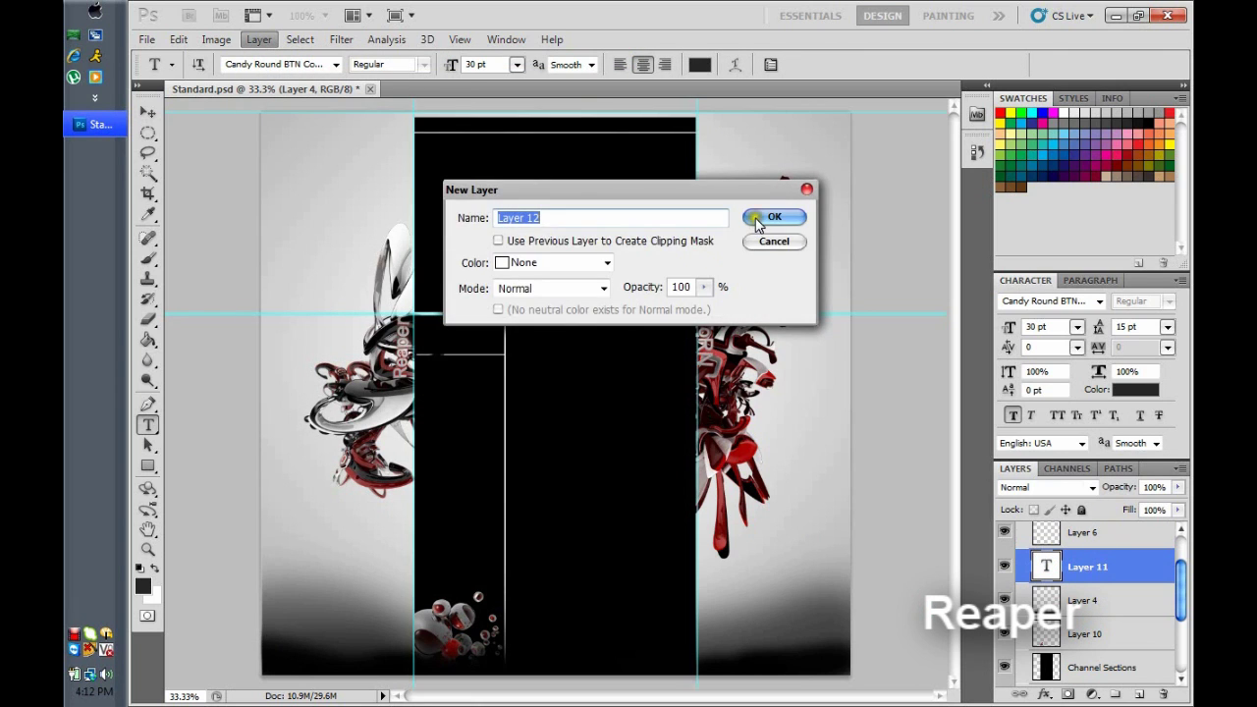
left_click(755, 224)
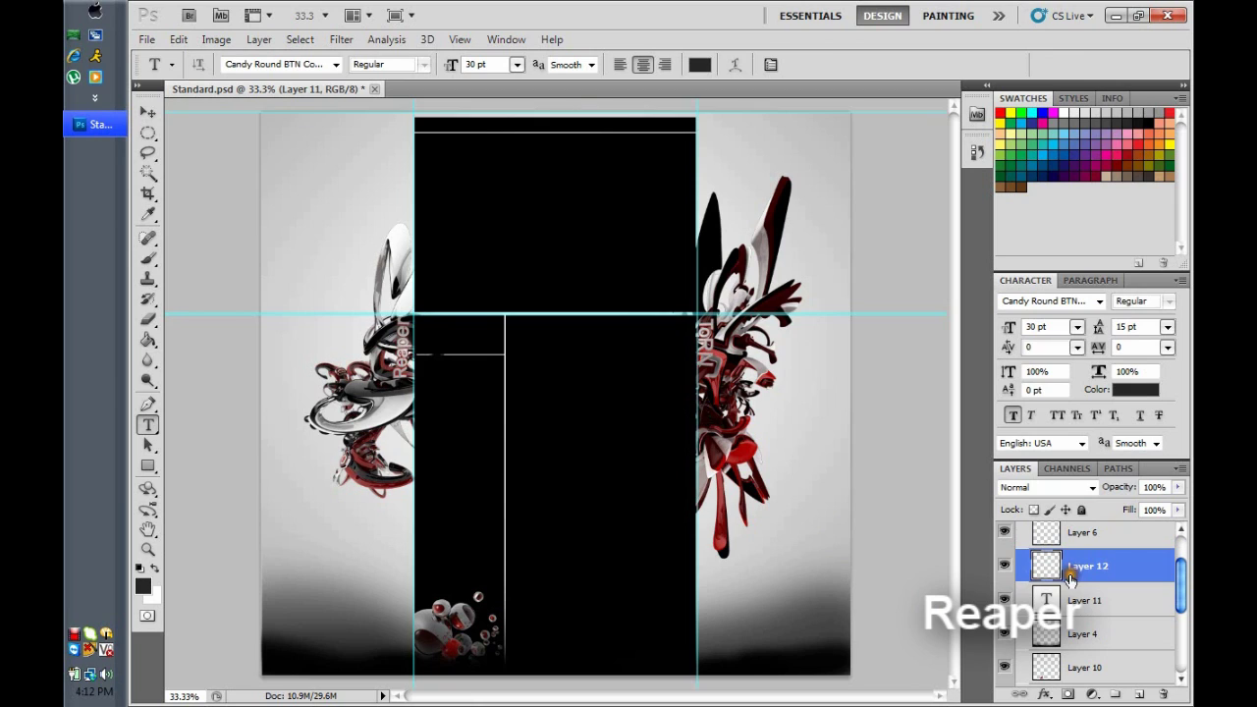
Step: Enter "Backround by Reaper" in the text box above the wide column and select all of its text
left_click(1048, 600)
left_click(636, 350)
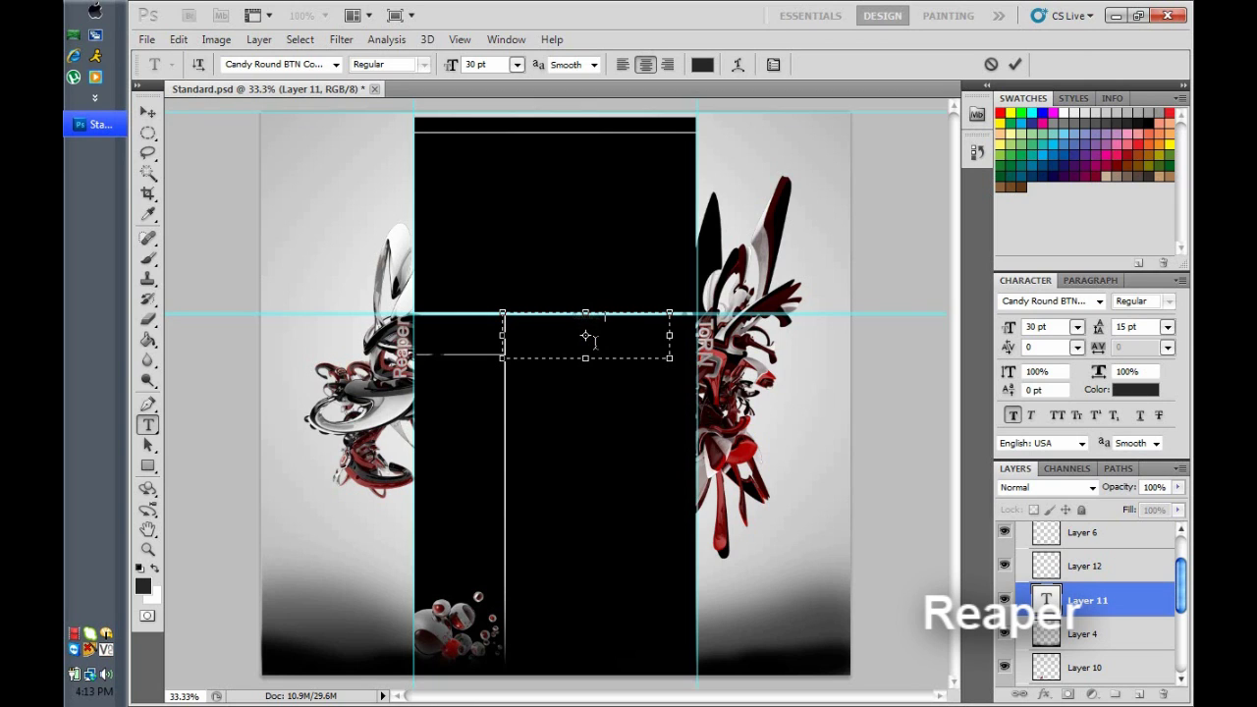
key("ctrl+a")
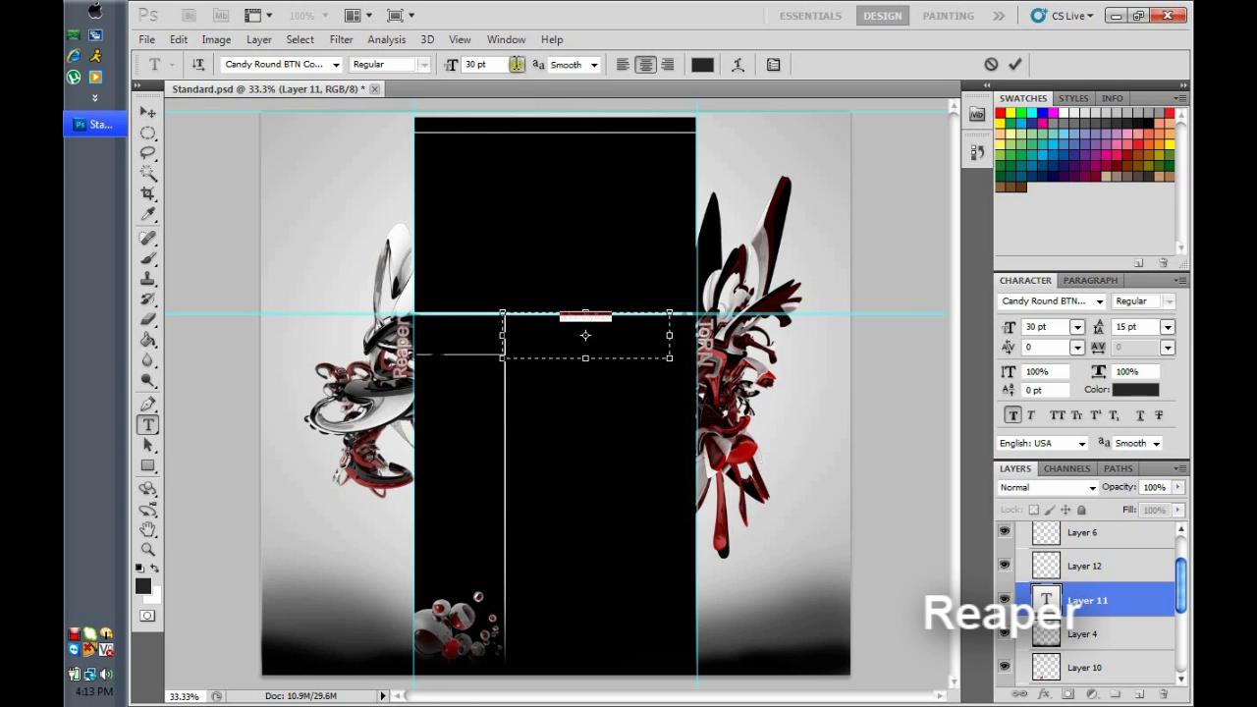
Step: Format the "Backround by Reaper" text as 18 pt white and move it up to the top of the channel section
left_click(498, 64)
left_click(493, 244)
left_click_drag(561, 386, 609, 193)
left_click(1070, 114)
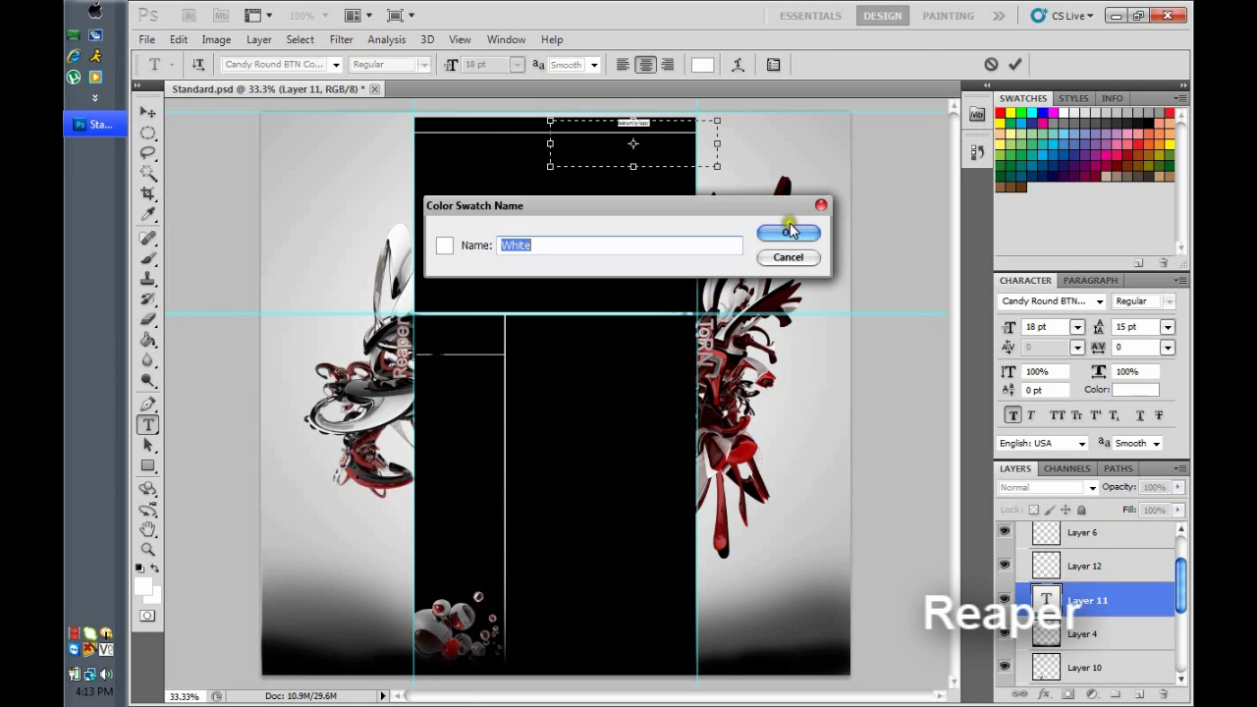
left_click(793, 230)
Step: Enlarge the "Backround by Reaper" text to 30 pt and fit it into the right half of the channel section's narrow top bar
left_click(517, 64)
left_click(505, 292)
key("ctrl+a")
left_click(516, 64)
left_click(504, 283)
left_click_drag(602, 196, 582, 199)
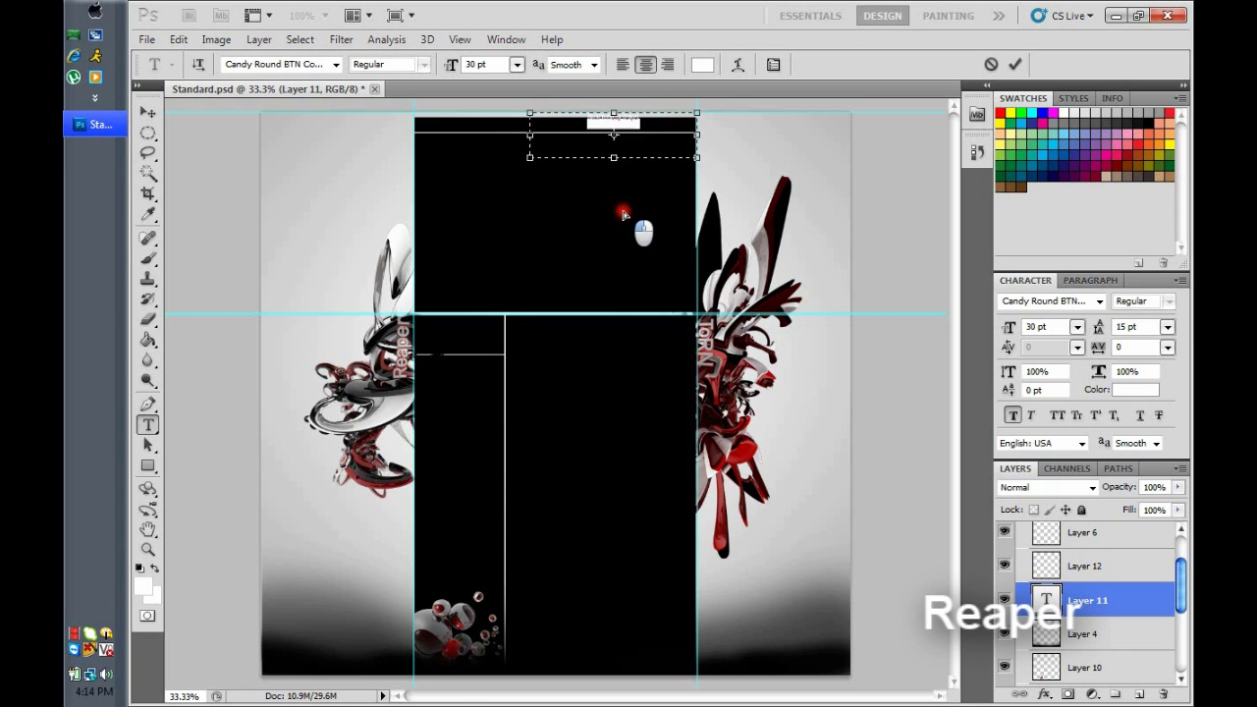
left_click(1052, 565)
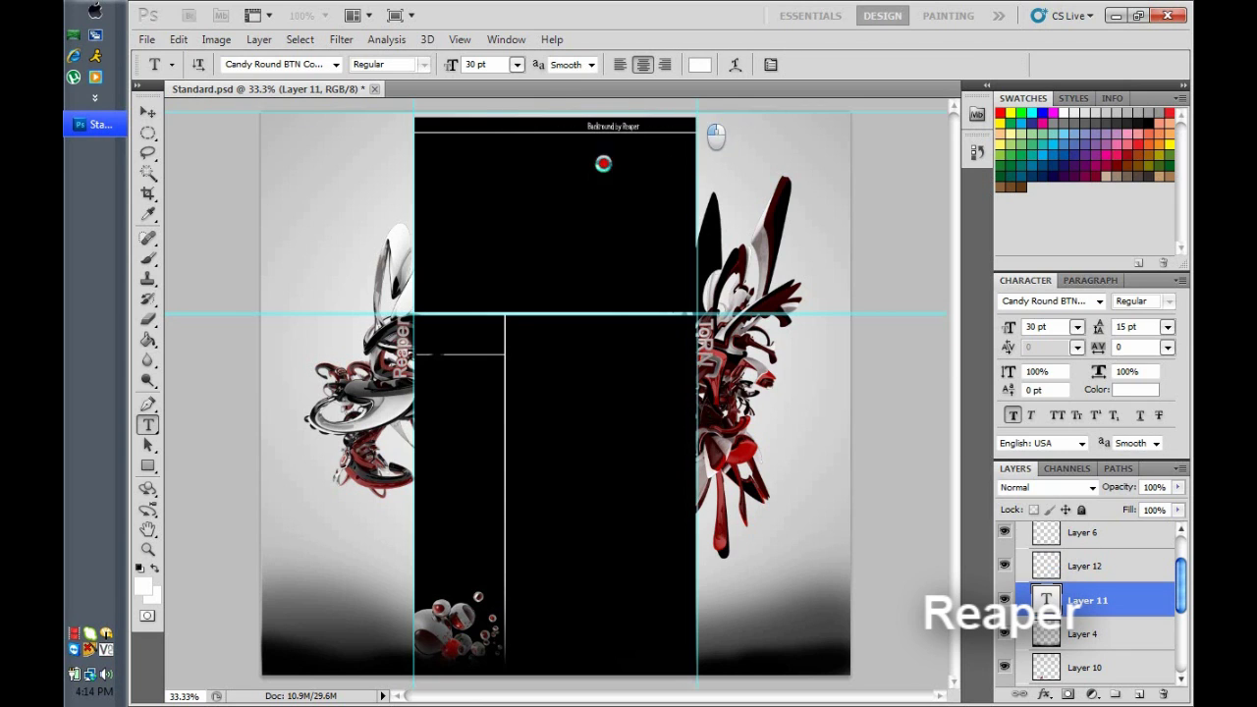
Step: Set up a save of the background to the Desktop as Reaper BG in JPEG format
left_click(146, 39)
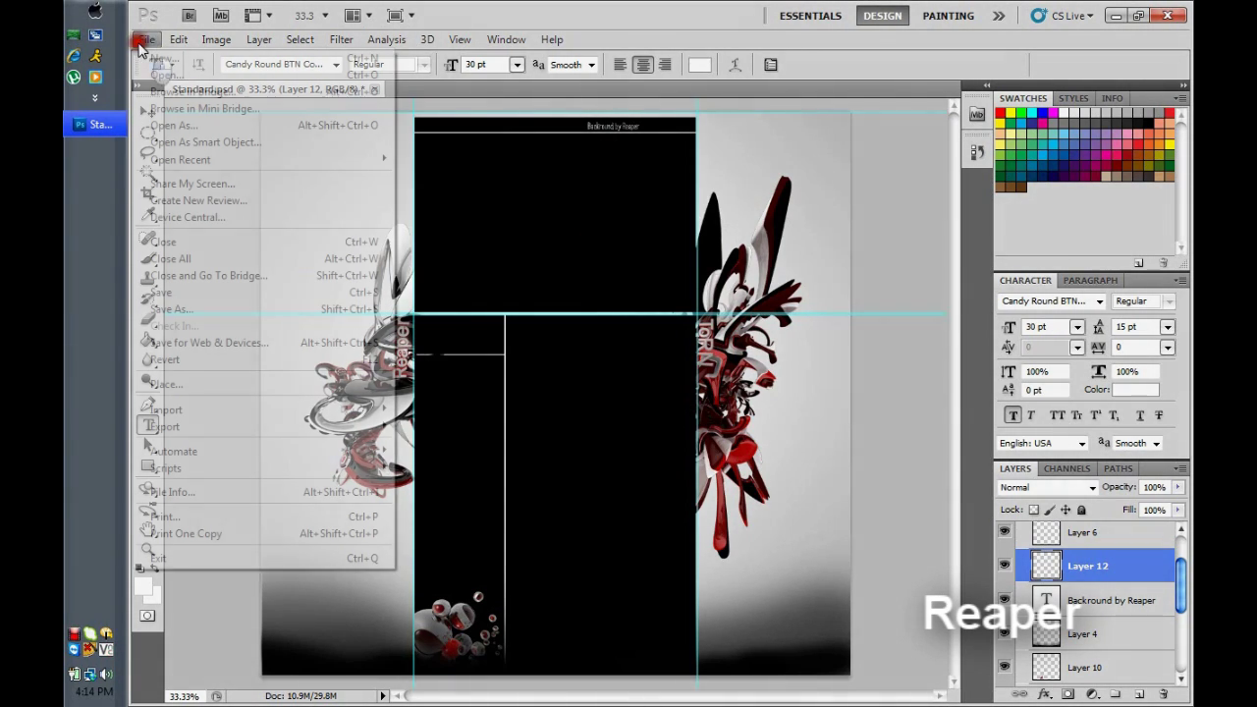
left_click(185, 305)
type("Reaper BG")
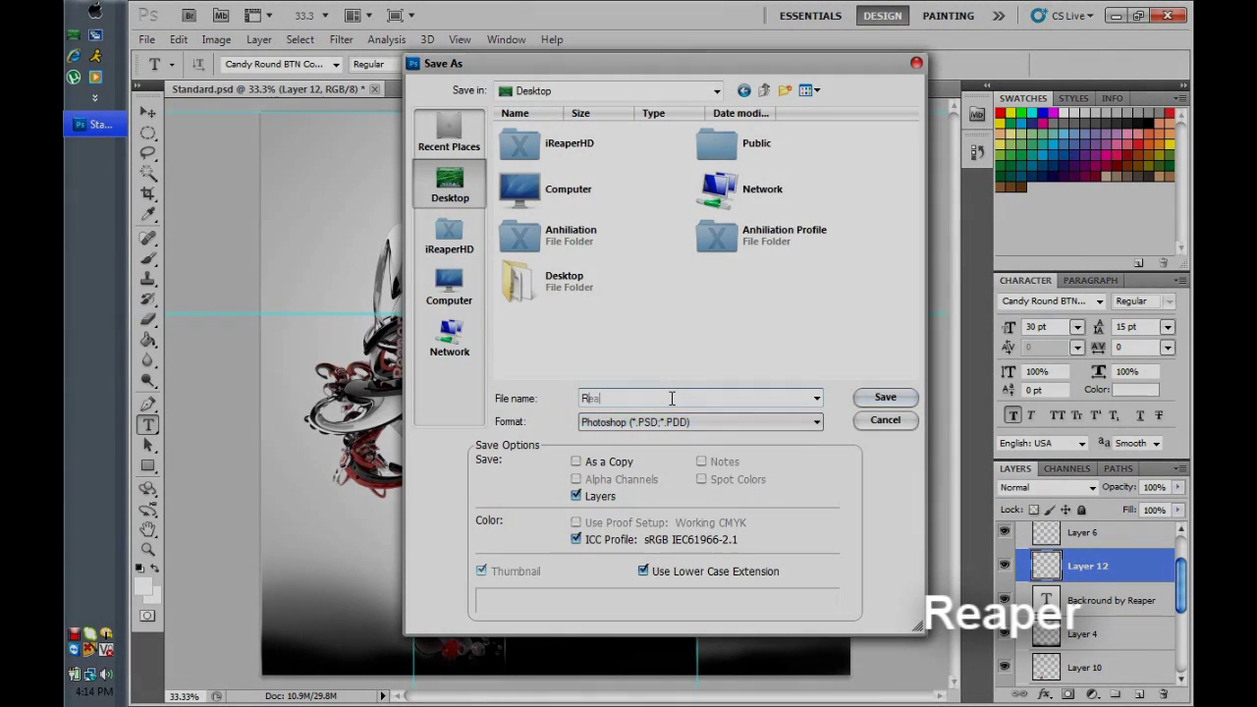
left_click(653, 424)
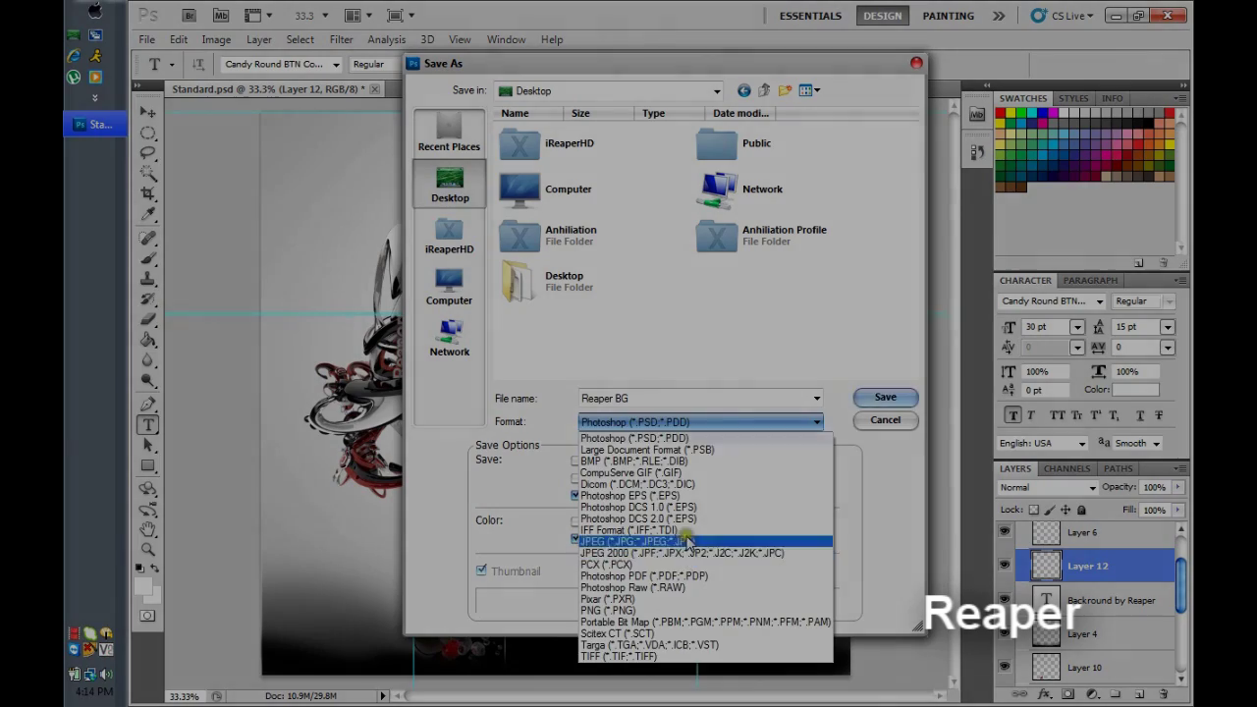
Step: Save the background under the file name Speed Art BG Template, accepting the save options
left_click_drag(657, 393, 592, 389)
type("Speed Art BG Template")
left_click(884, 398)
left_click(816, 213)
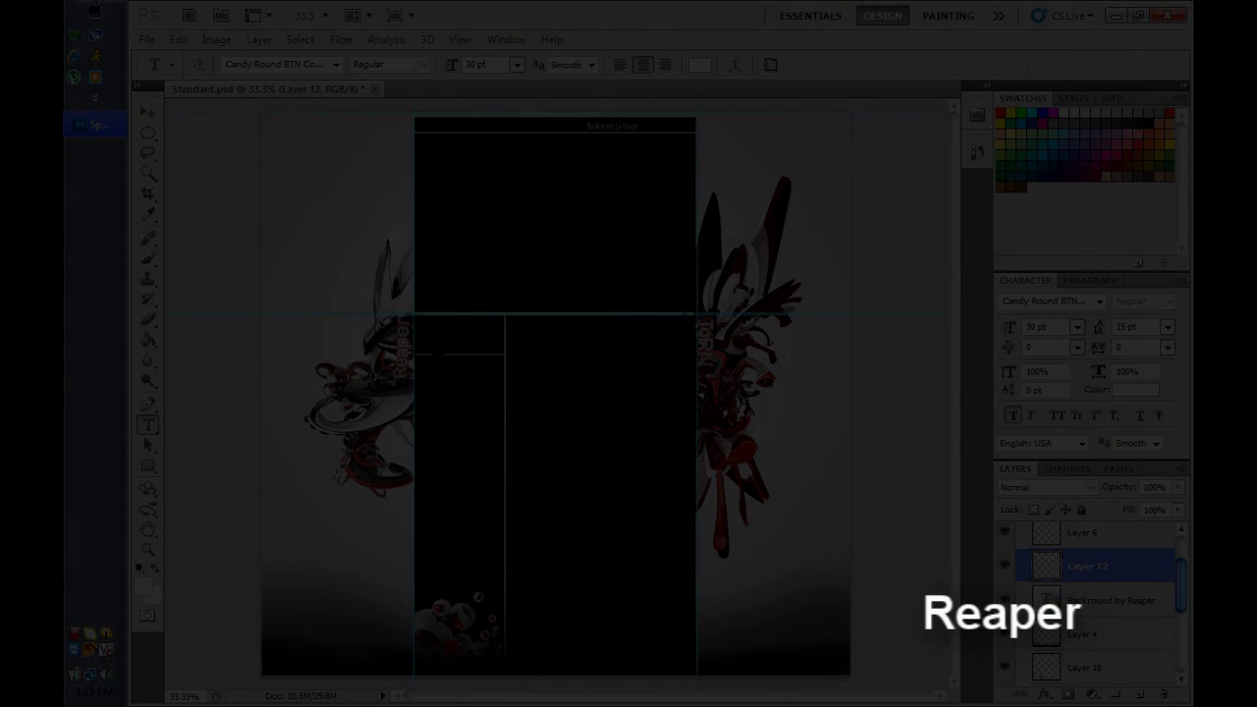
left_click(1048, 599)
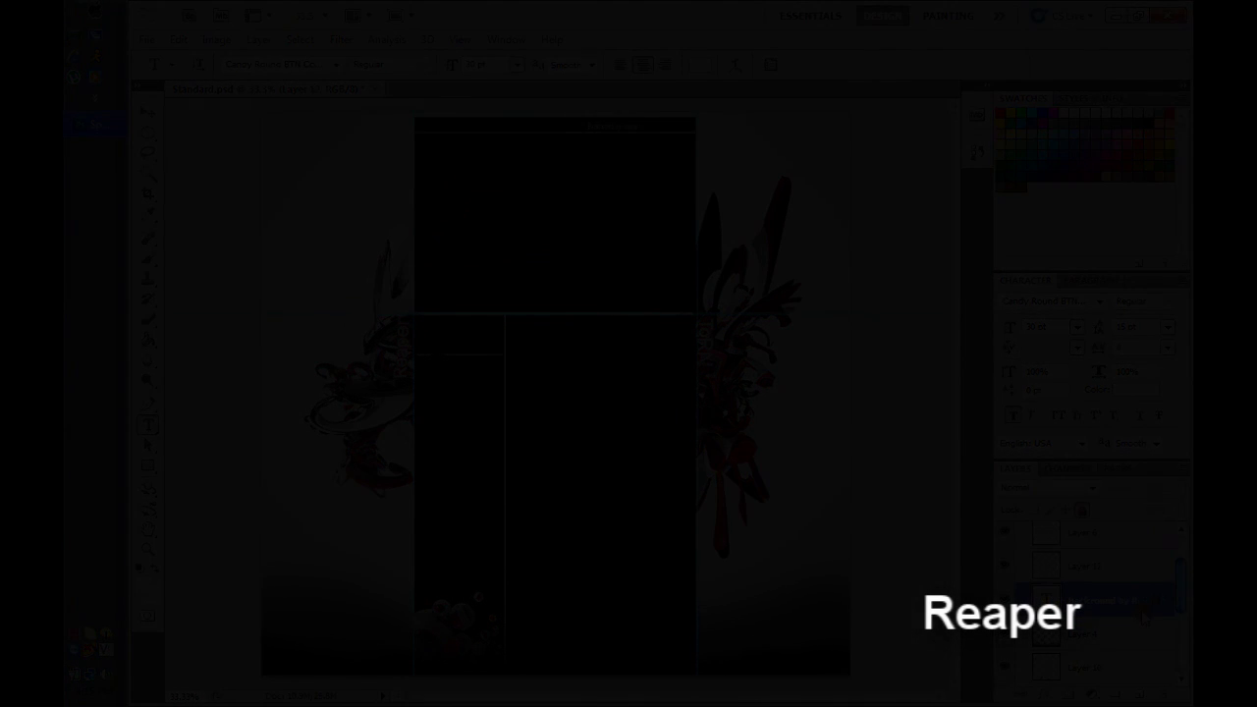